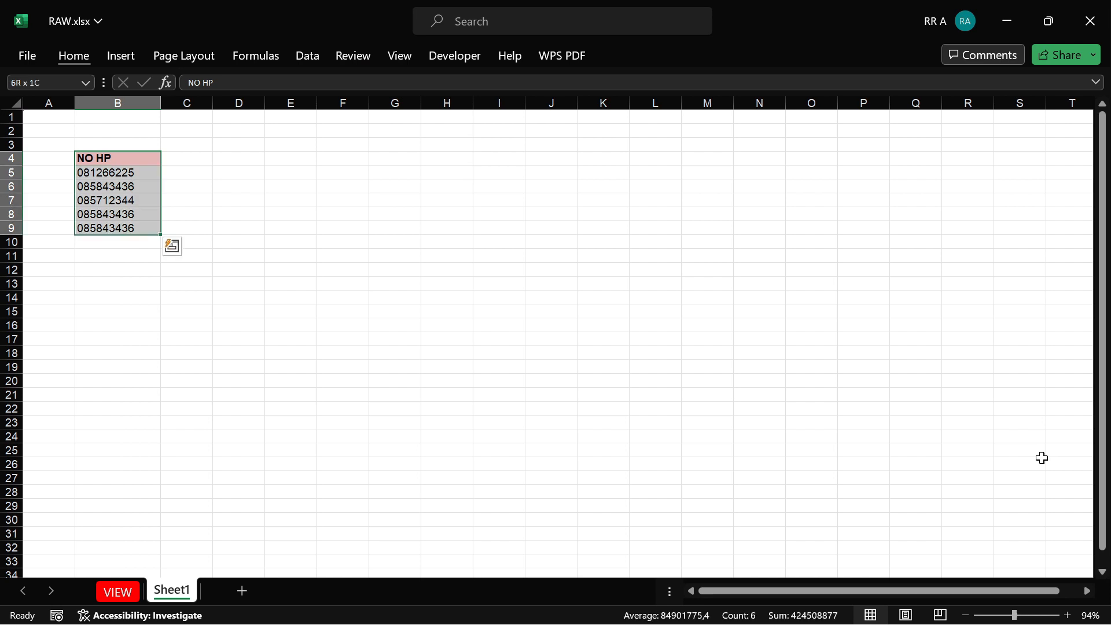
Step: Enter the label DUPLICATED in cell F4 and make it bold
{"action": "key", "text": "Down"}
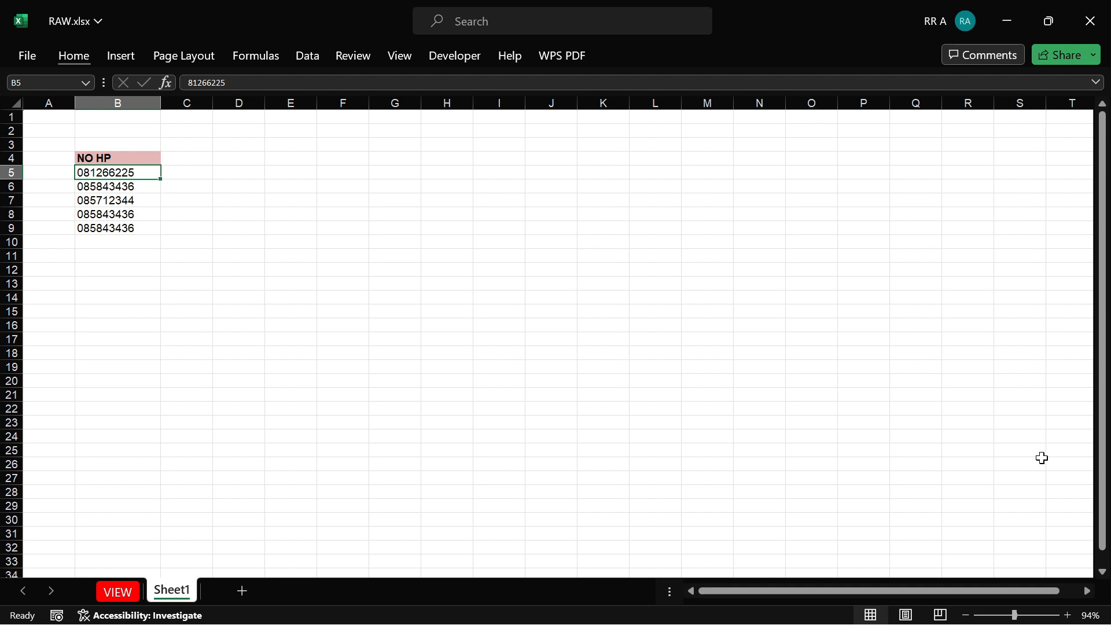
{"action": "key", "text": "Down"}
{"action": "key", "text": "Up"}
{"action": "key", "text": "Right"}
{"action": "key", "text": "Right"}
{"action": "key", "text": "Up"}
{"action": "key", "text": "Right"}
{"action": "key", "text": "Right"}
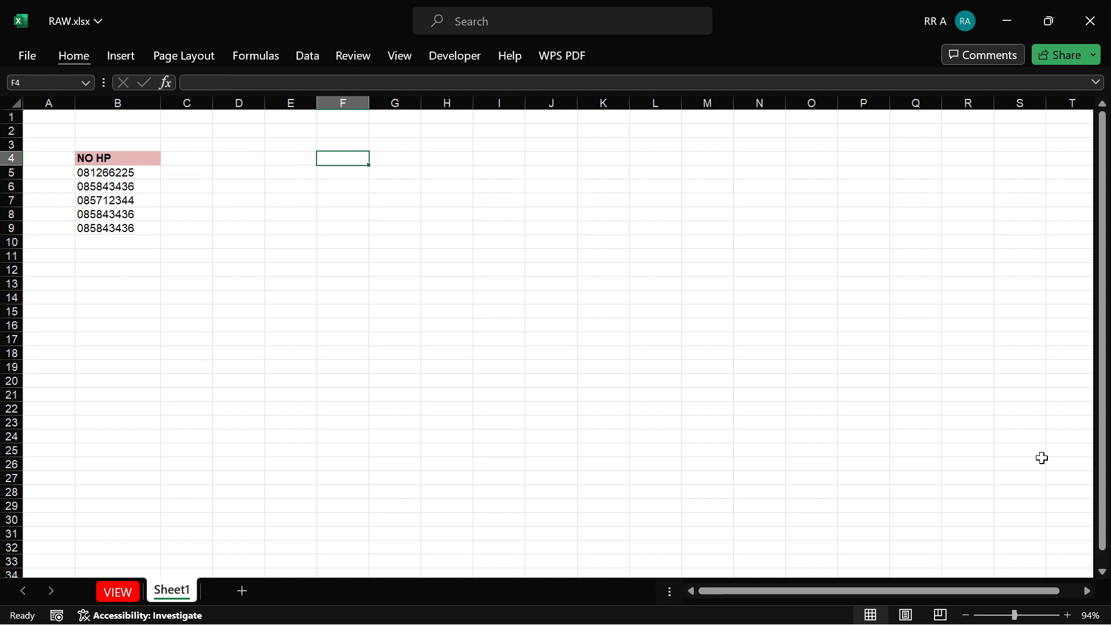
{"action": "type", "text": "D"}
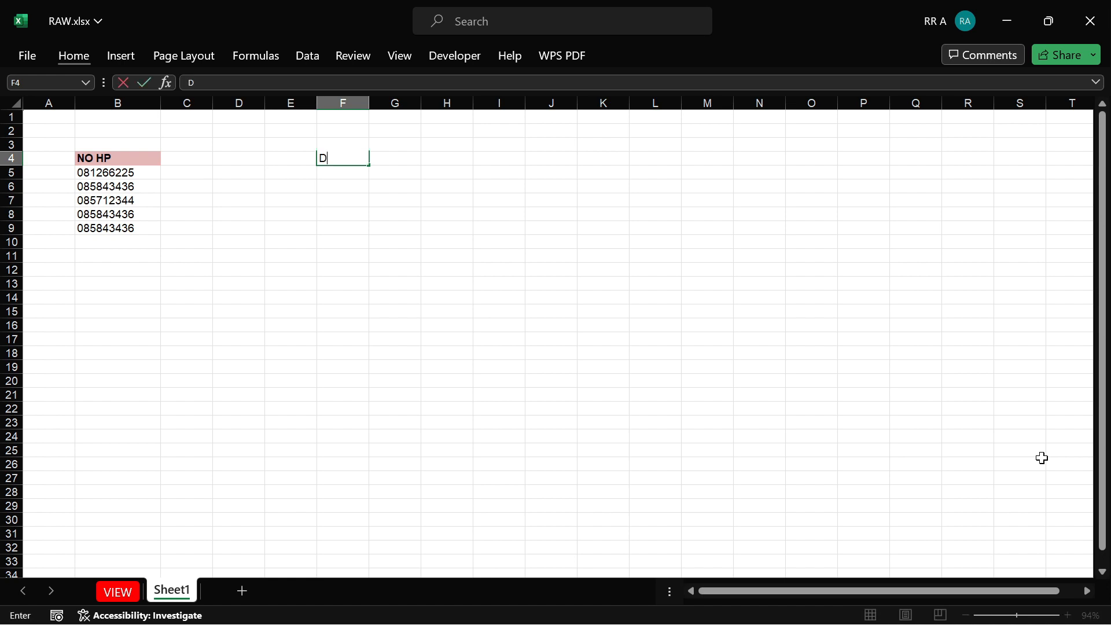
{"action": "type", "text": "UPLICATED"}
{"action": "key", "text": "Return"}
{"action": "key", "text": "Up"}
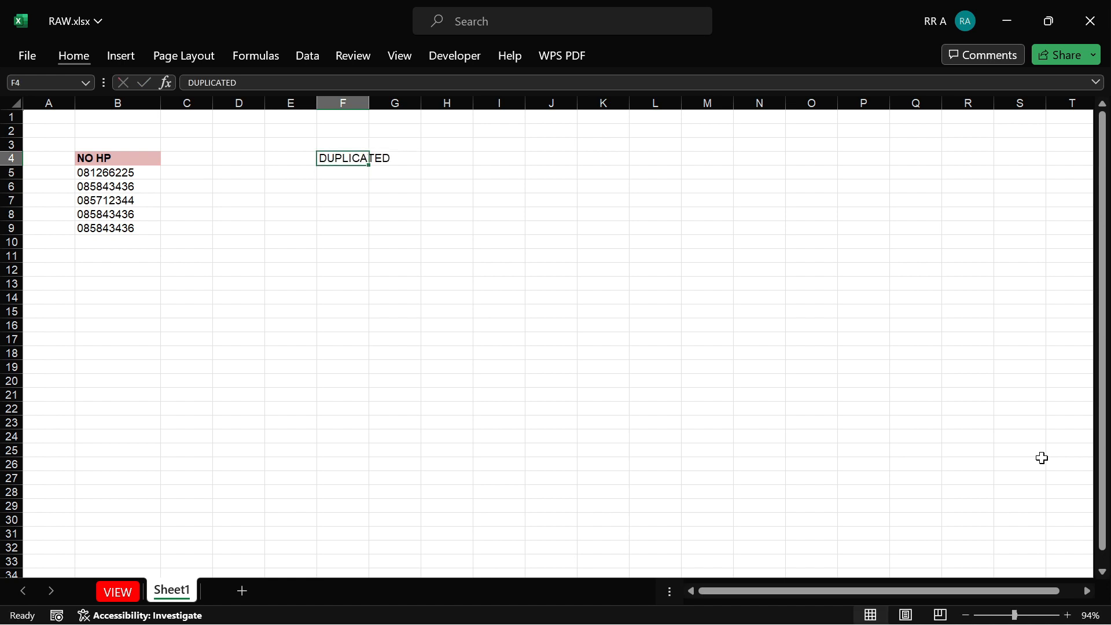
{"action": "key", "text": "ctrl+b"}
Step: AutoFit the width of column F to its contents
{"action": "key", "text": "Right"}
{"action": "key", "text": "Left"}
{"action": "key", "text": "ctrl+space"}
{"action": "key", "text": "alt"}
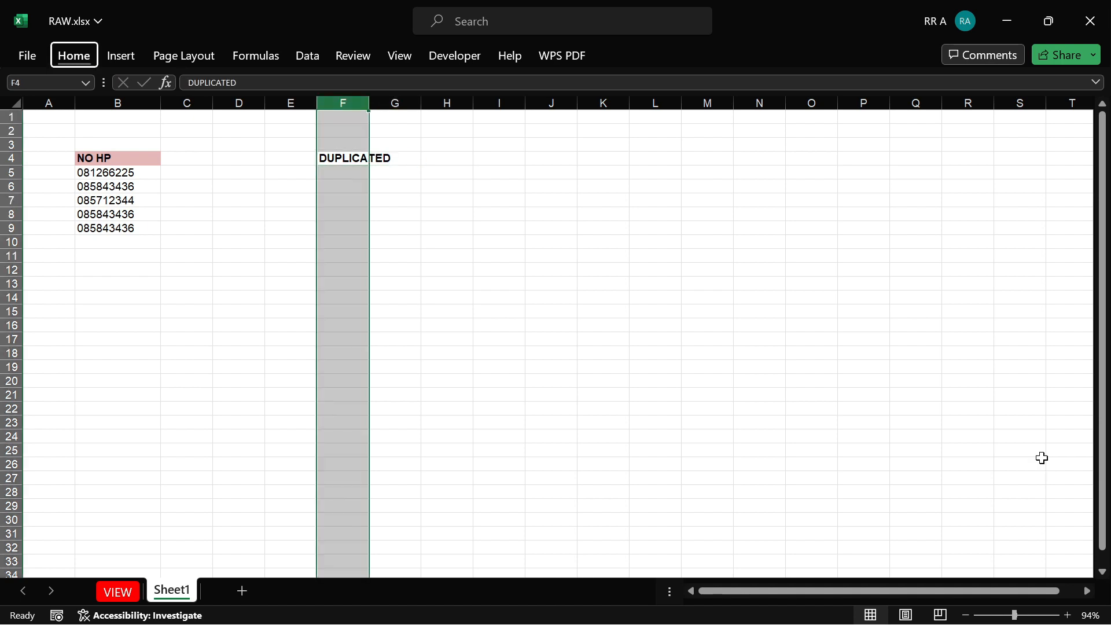
{"action": "key", "text": "h"}
{"action": "key", "text": "o"}
{"action": "key", "text": "i"}
Step: Enter the translation (GANDA), in parentheses, in cell G4 beside DUPLICATED
{"action": "key", "text": "Right"}
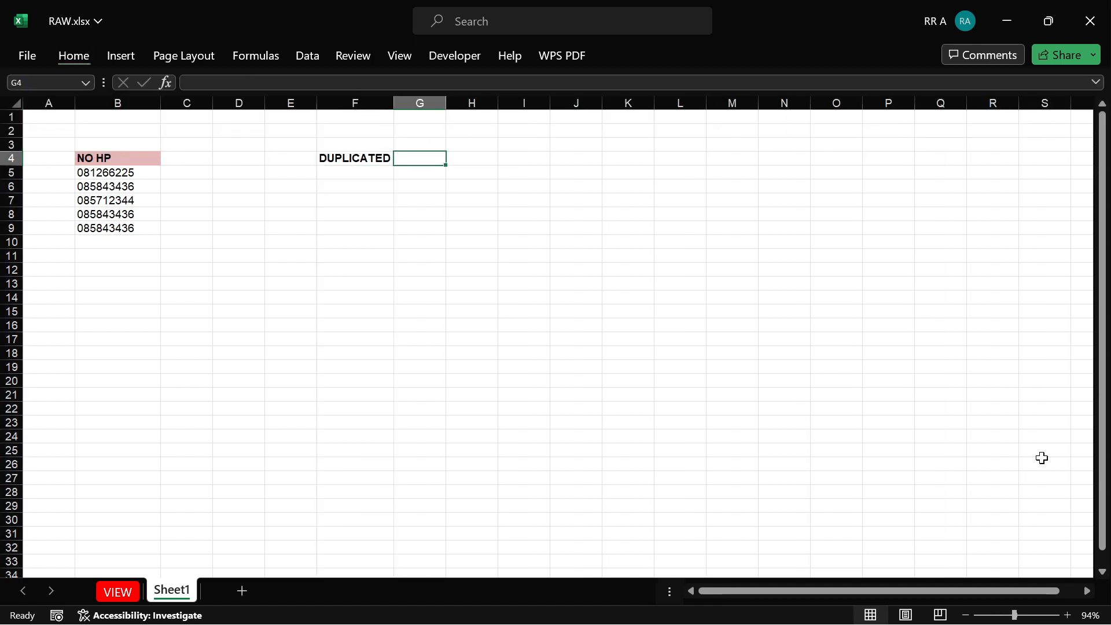
{"action": "type", "text": "GA"}
{"action": "key", "text": "BackSpace"}
{"action": "key", "text": "BackSpace"}
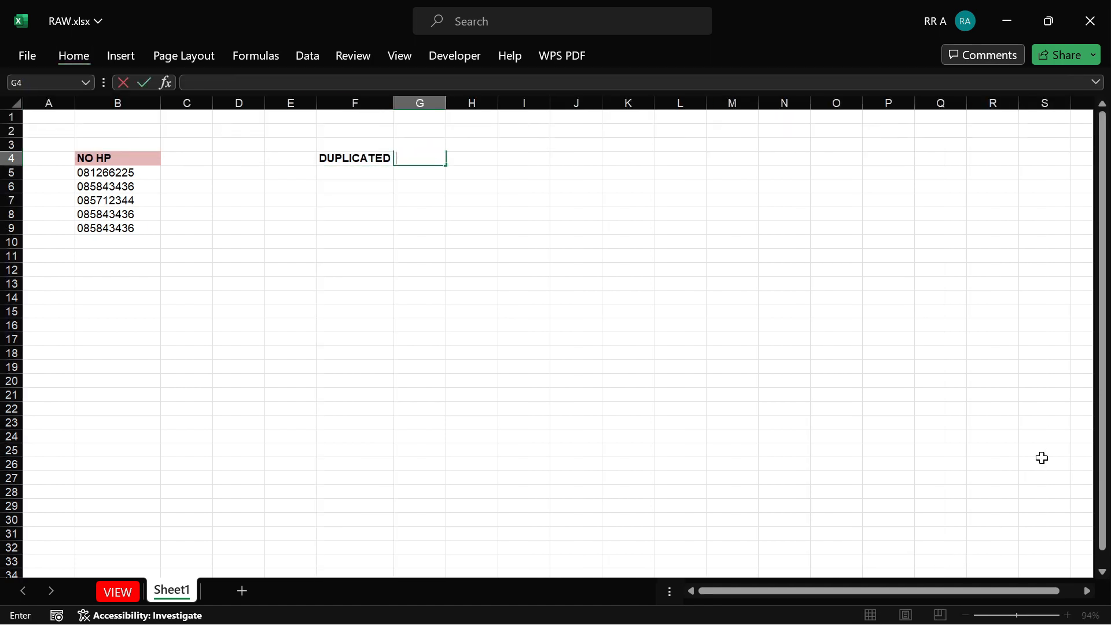
{"action": "type", "text": "()"}
{"action": "key", "text": "F2"}
{"action": "type", "text": "GANDA"}
{"action": "key", "text": "Return"}
{"action": "key", "text": "Up"}
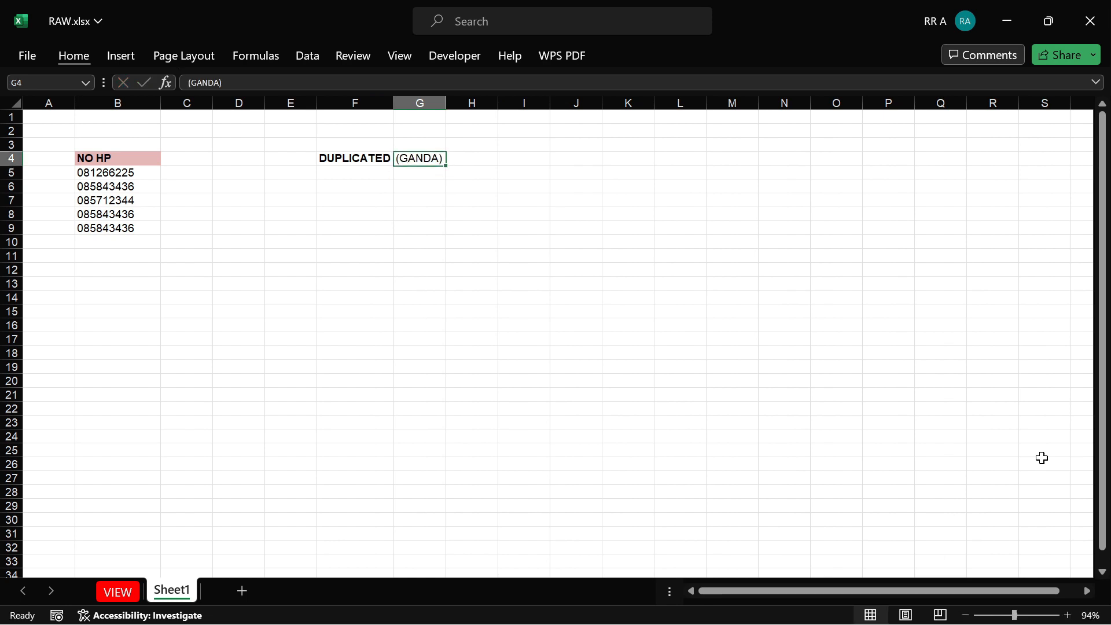
Step: Enter the label UNIQ in cell F5 under DUPLICATED and make it bold
{"action": "key", "text": "Left"}
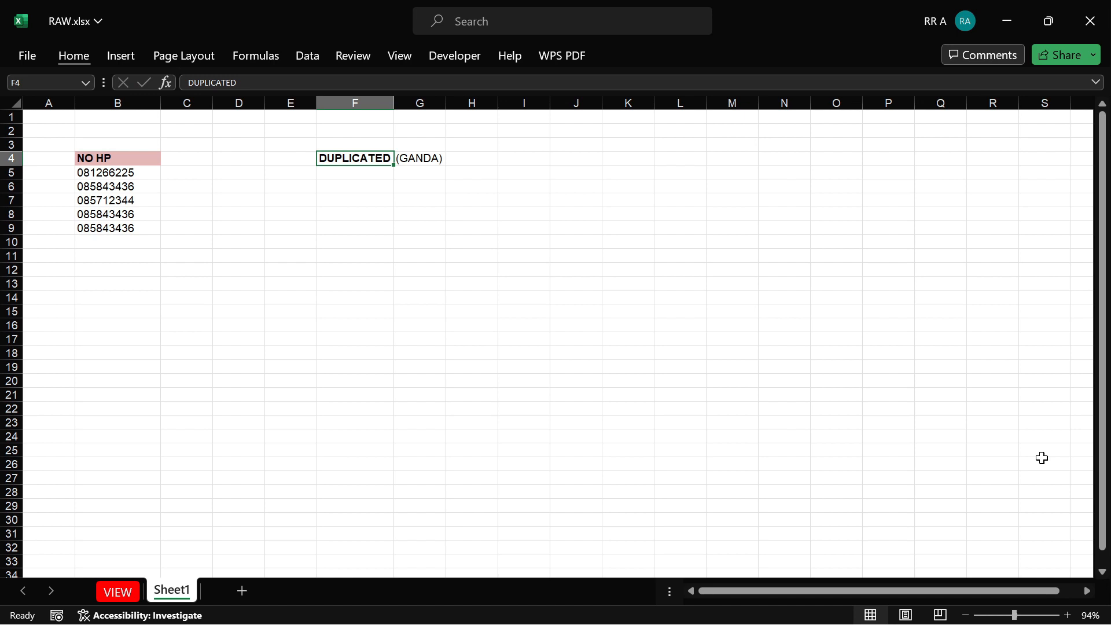
{"action": "key", "text": "Down"}
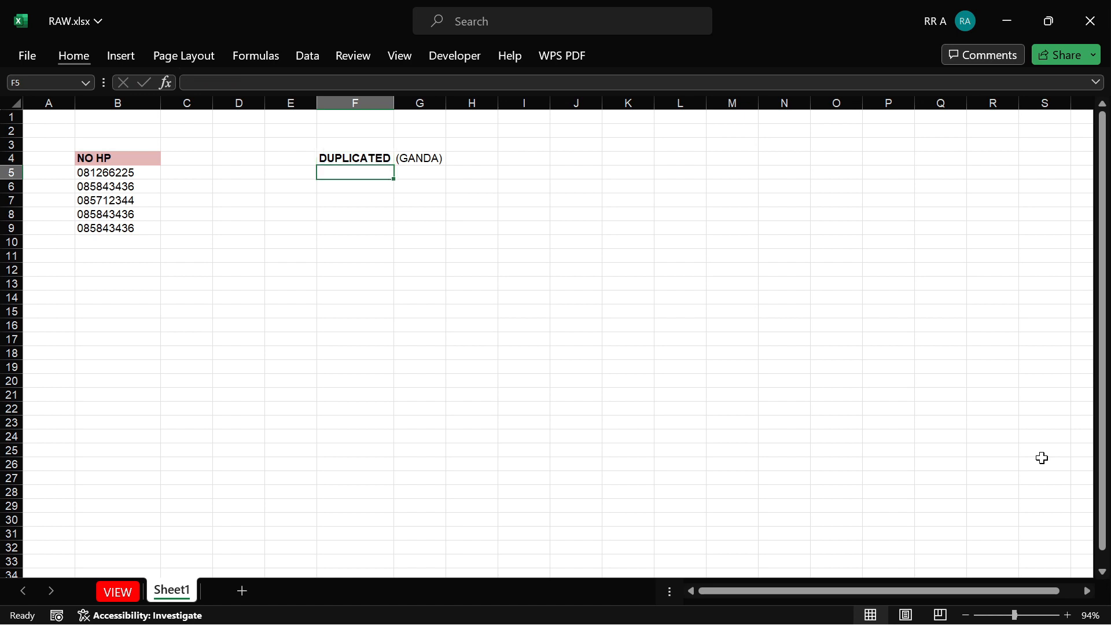
{"action": "type", "text": "U"}
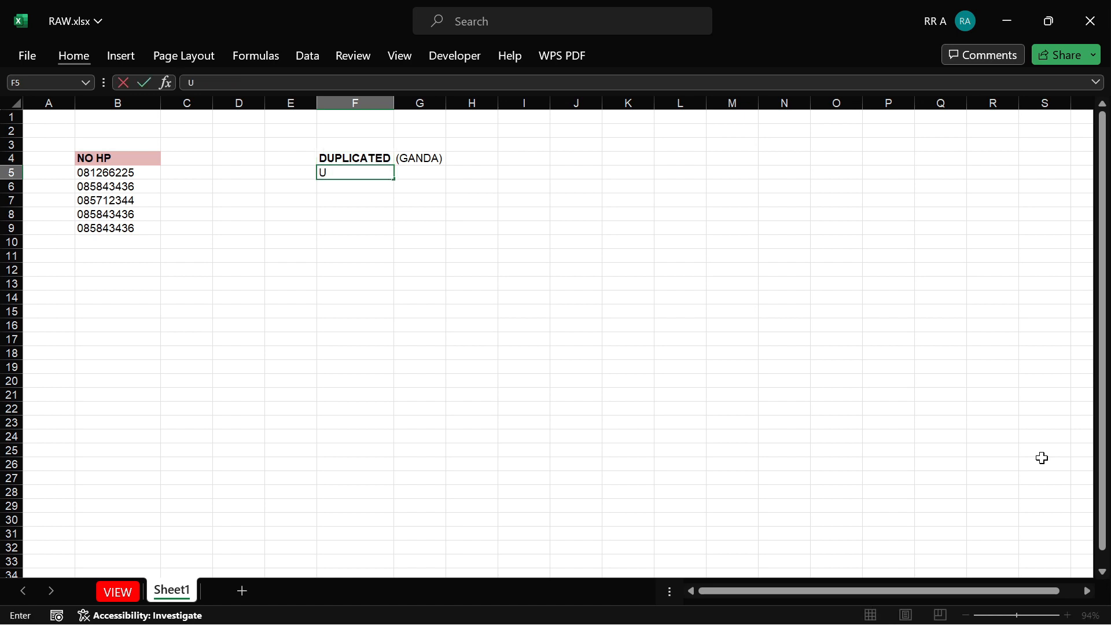
{"action": "type", "text": "NIQ"}
{"action": "key", "text": "Return"}
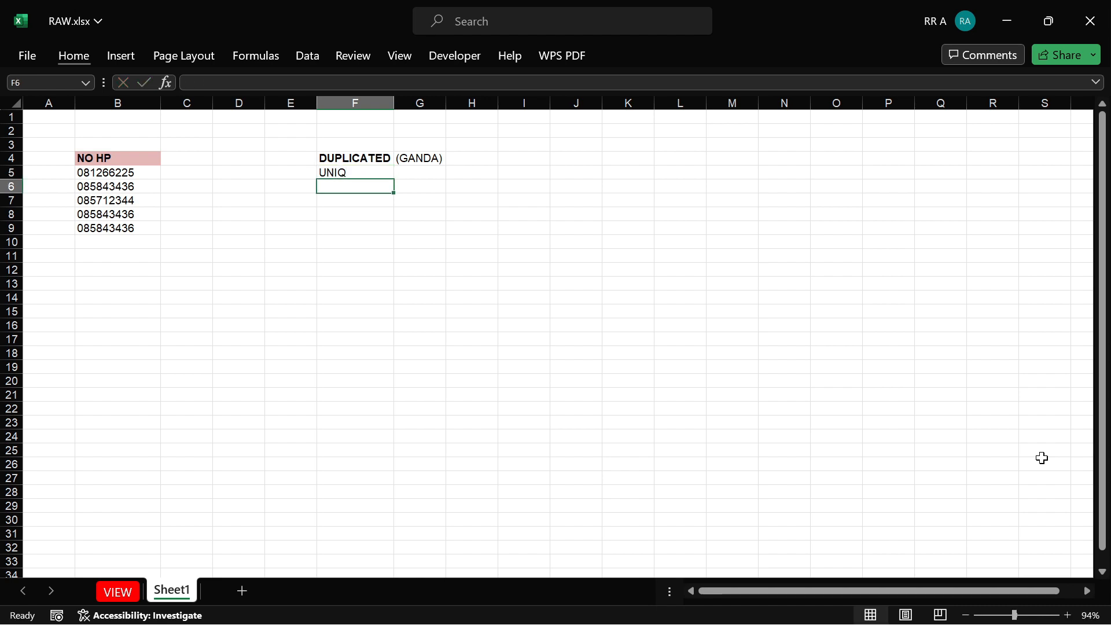
{"action": "key", "text": "Up"}
{"action": "key", "text": "ctrl+b"}
Step: Enter TIDAK GANDA in cell G5 beside the UNIQ label
{"action": "key", "text": "Right"}
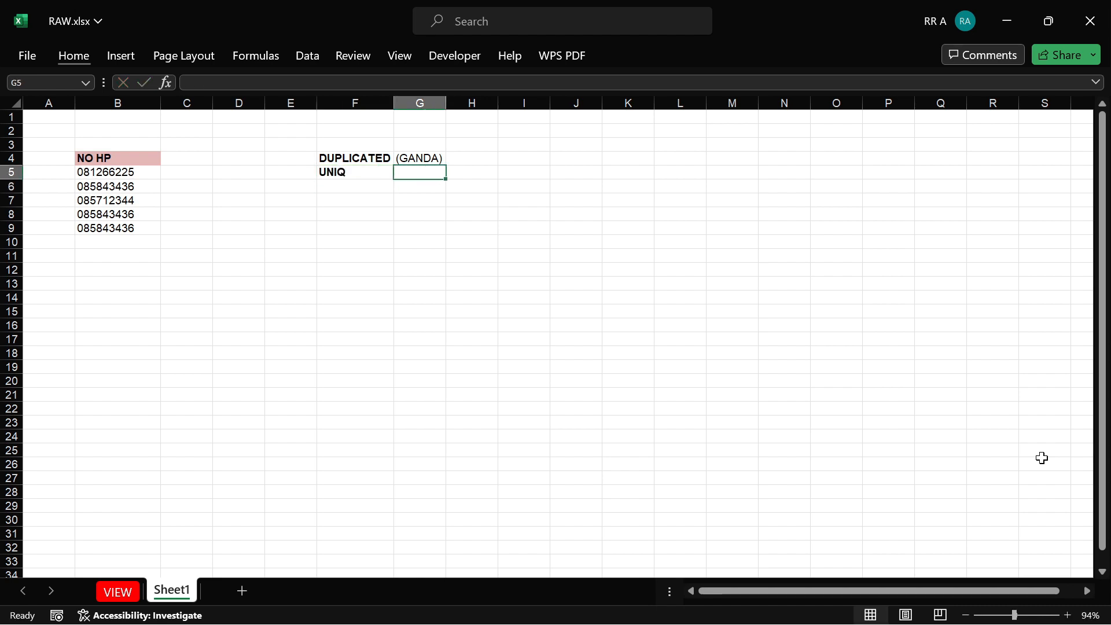
{"action": "type", "text": "TIDAK G"}
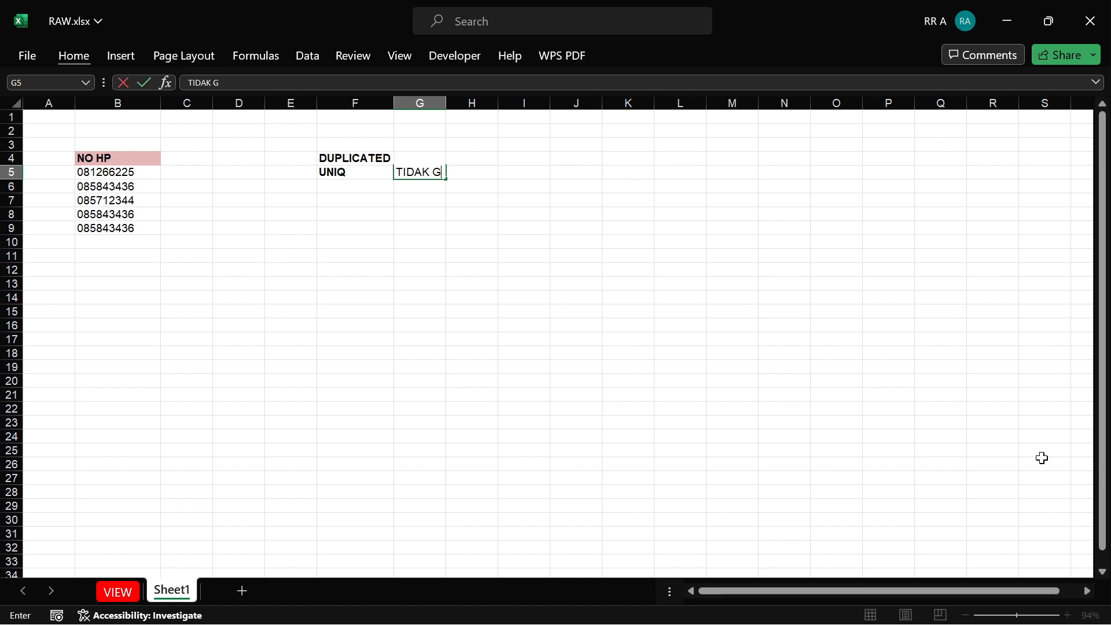
{"action": "type", "text": "ANDA"}
{"action": "key", "text": "Return"}
{"action": "key", "text": "Up"}
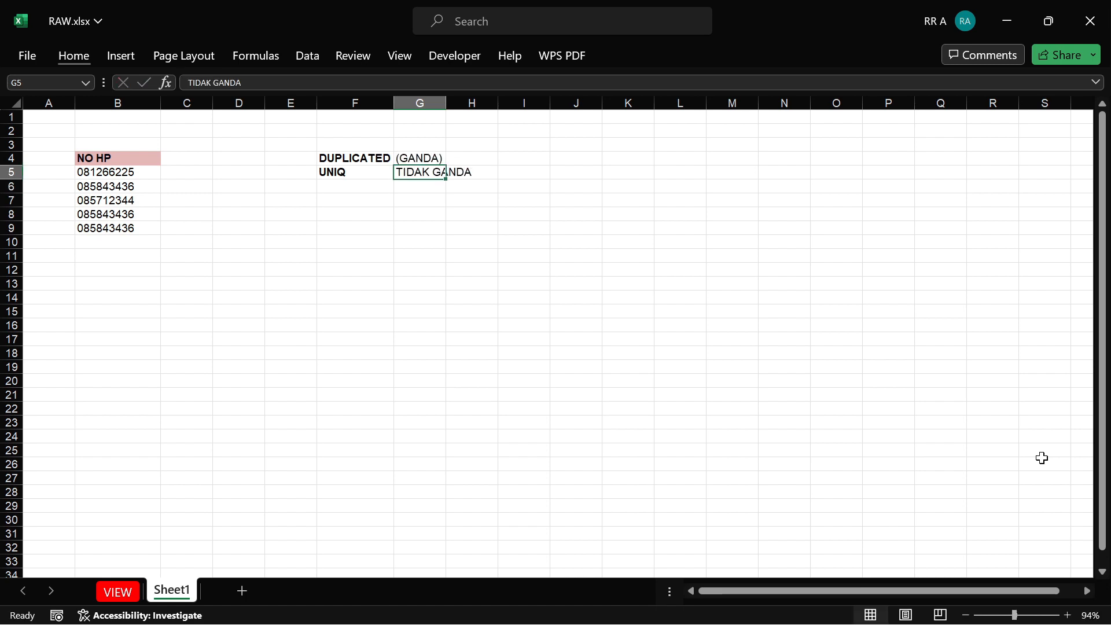
Step: Remove both parentheses from the text in cell G4 so it reads GANDA
{"action": "key", "text": "Up"}
{"action": "key", "text": "Down"}
{"action": "key", "text": "Up"}
{"action": "key", "text": "Down"}
{"action": "key", "text": "Up"}
{"action": "key", "text": "F2"}
{"action": "key", "text": "BackSpace"}
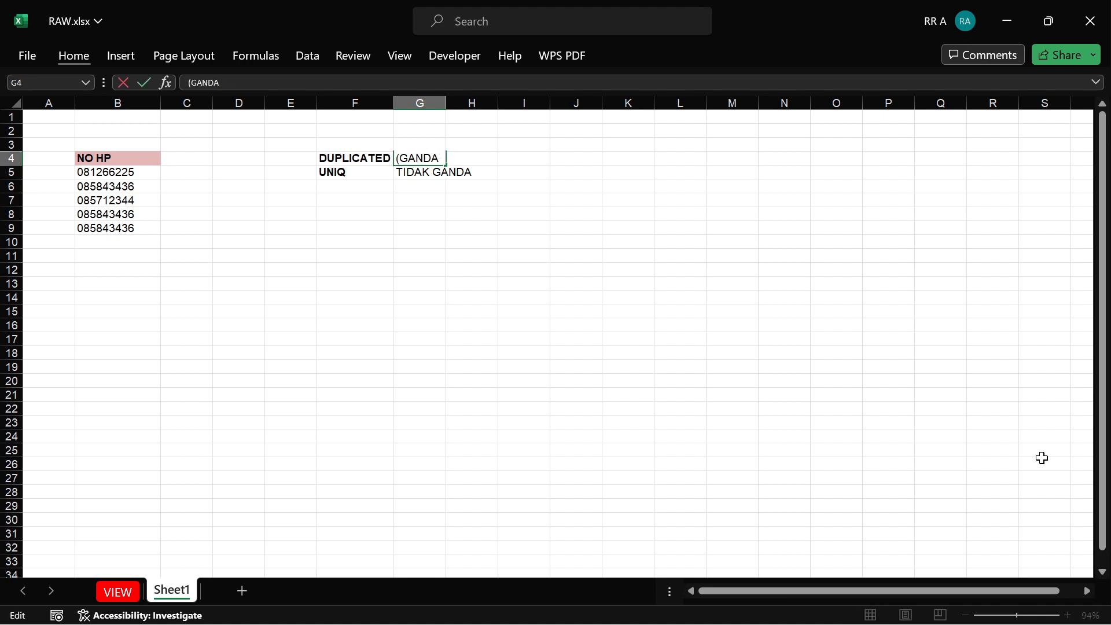
{"action": "key", "text": "Return"}
{"action": "key", "text": "Up"}
{"action": "key", "text": "F2"}
{"action": "key", "text": "BackSpace"}
{"action": "key", "text": "Return"}
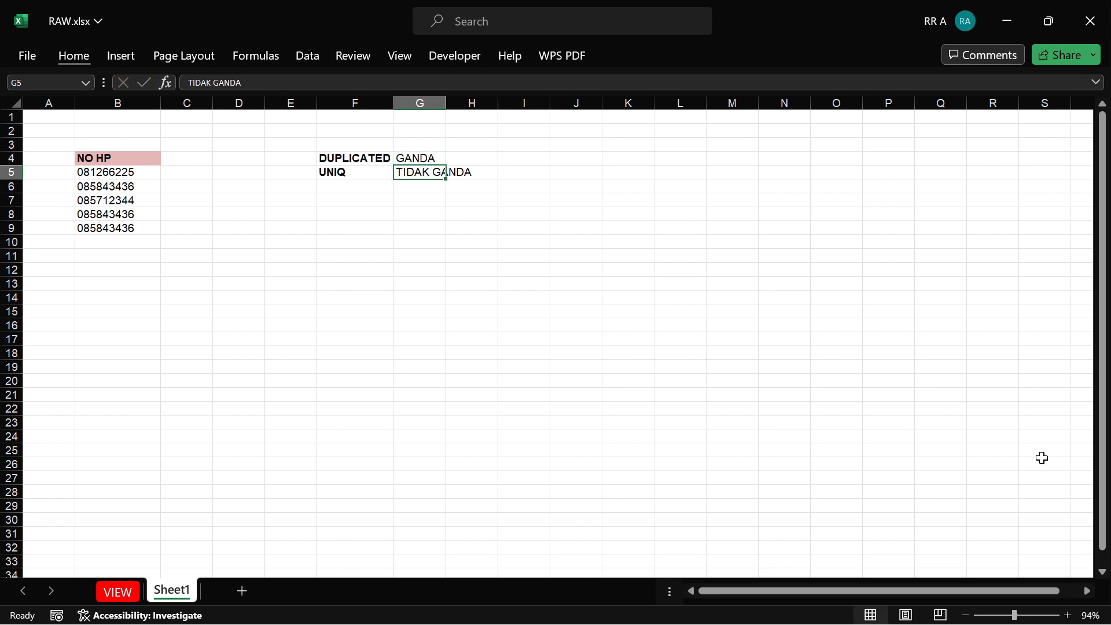
Step: Extend the text in cell G5 to TIDAK GANDA ATAU SATU-SATUNYA
{"action": "key", "text": "F2"}
{"action": "type", "text": "A"}
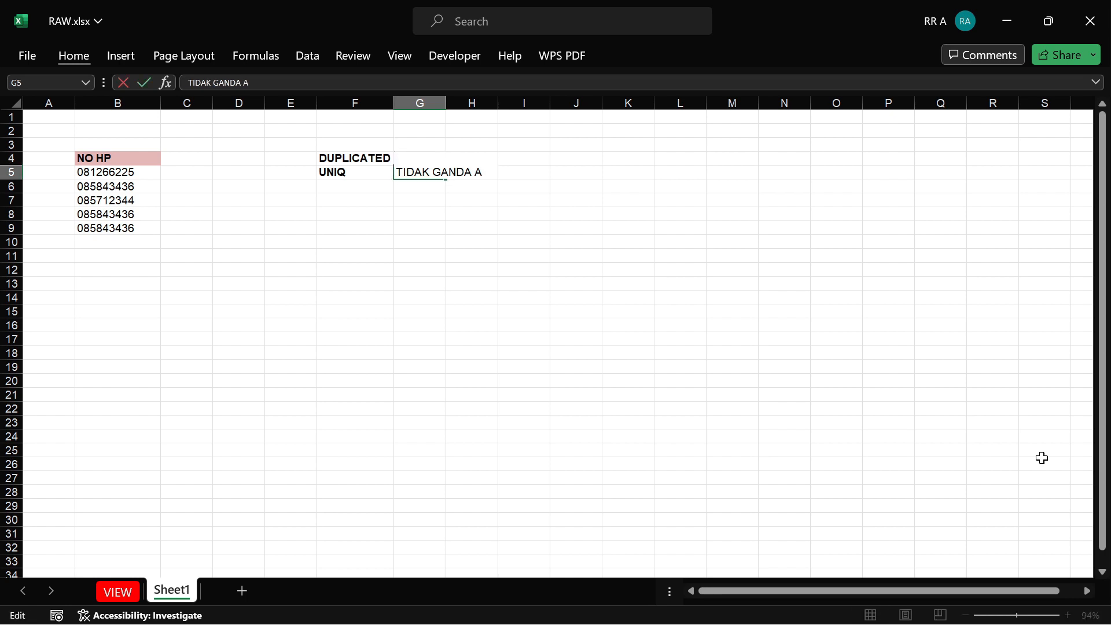
{"action": "type", "text": "TAU SATU-SATUNY"}
{"action": "type", "text": "A"}
{"action": "key", "text": "Return"}
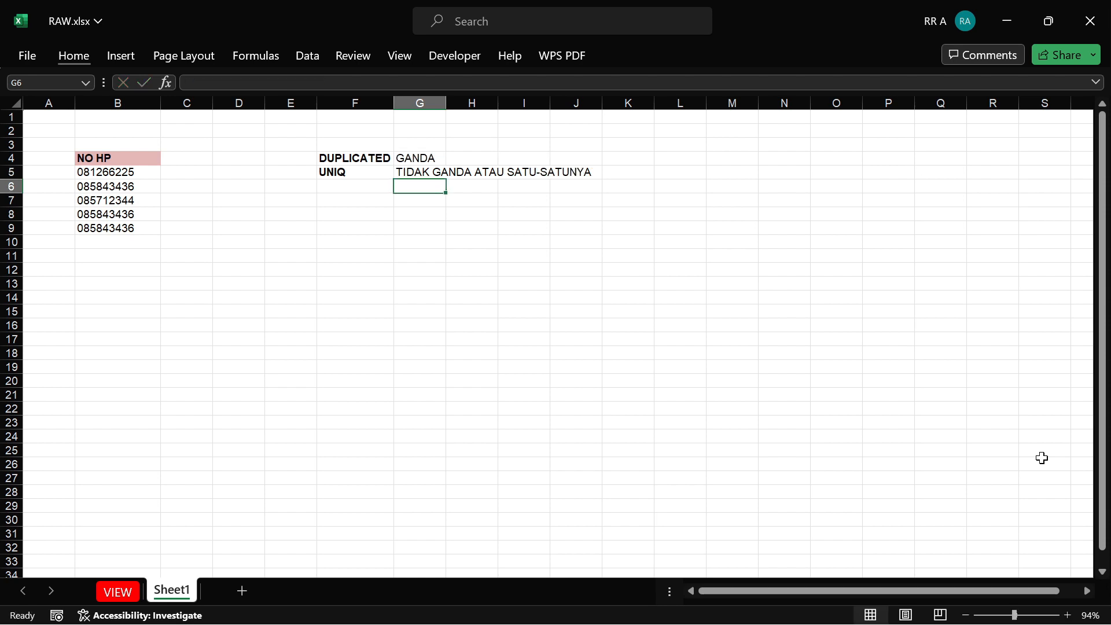
Step: Italicize only the words ATAU SATU-SATUNYA within the text of cell G5
{"action": "key", "text": "Up"}
{"action": "key", "text": "F2"}
{"action": "key", "text": "Escape"}
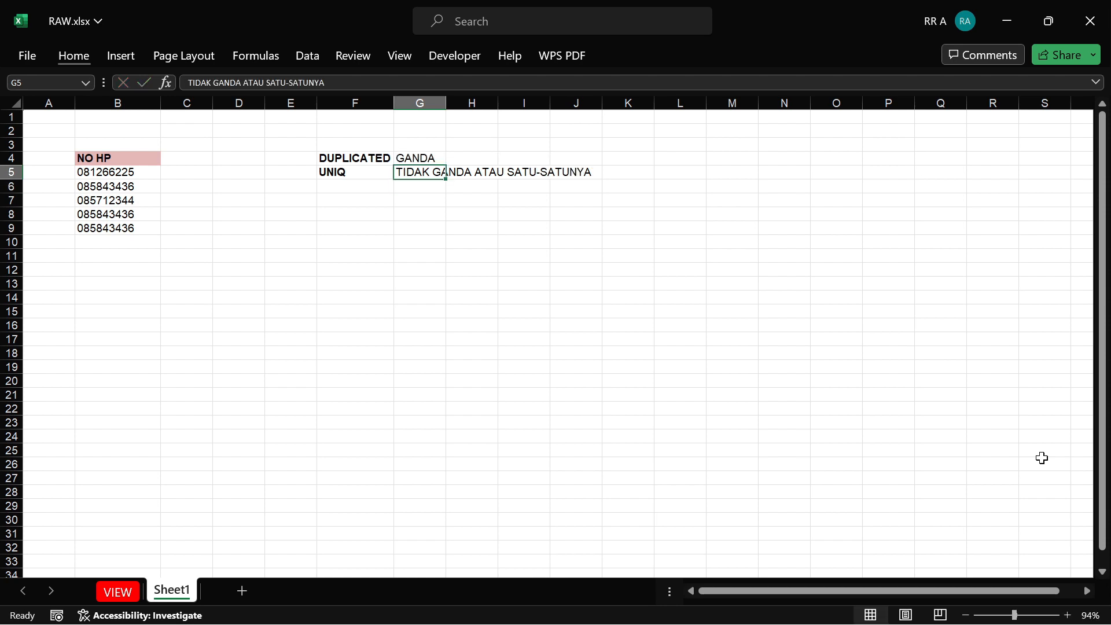
{"action": "key", "text": "F2"}
{"action": "key", "text": "shift+Left"}
{"action": "key", "text": "shift+Left"}
{"action": "key", "text": "shift+Left"}
{"action": "key", "text": "shift+Left"}
{"action": "key", "text": "shift+Left"}
{"action": "key", "text": "shift+Left"}
{"action": "key", "text": "shift+Left"}
{"action": "key", "text": "shift+Left"}
{"action": "key", "text": "shift+Left"}
{"action": "key", "text": "shift+Left"}
{"action": "key", "text": "shift+Left"}
{"action": "key", "text": "shift+Left"}
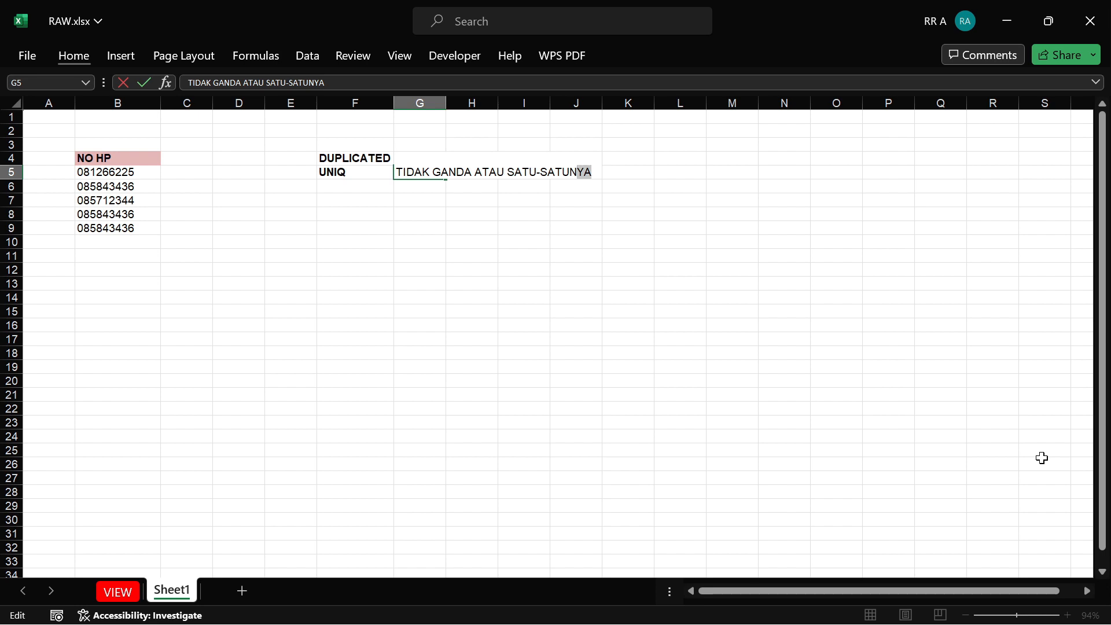
{"action": "key", "text": "shift+Left"}
{"action": "key", "text": "shift+Left"}
{"action": "key", "text": "shift+Left"}
{"action": "key", "text": "shift+Left"}
{"action": "key", "text": "shift+Left"}
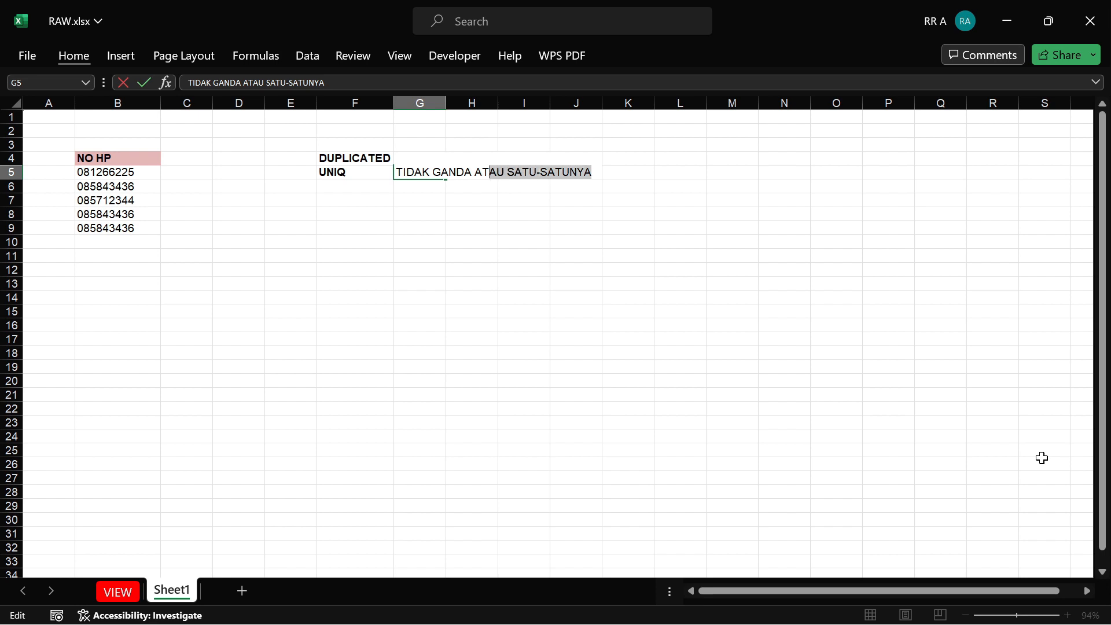
{"action": "key", "text": "ctrl+i"}
{"action": "key", "text": "Return"}
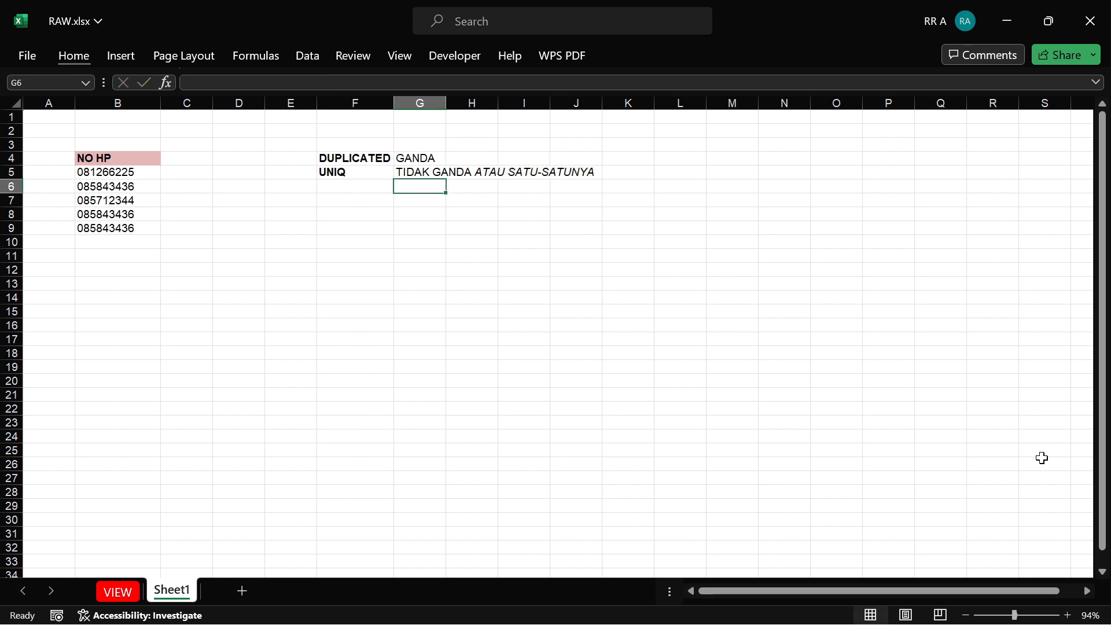
Step: Review the DUPLICATED and UNIQ labels, and examine the NO HP entries in B5:B9 for repeated numbers
{"action": "key", "text": "Up"}
{"action": "key", "text": "Down"}
{"action": "key", "text": "Up"}
{"action": "key", "text": "Left"}
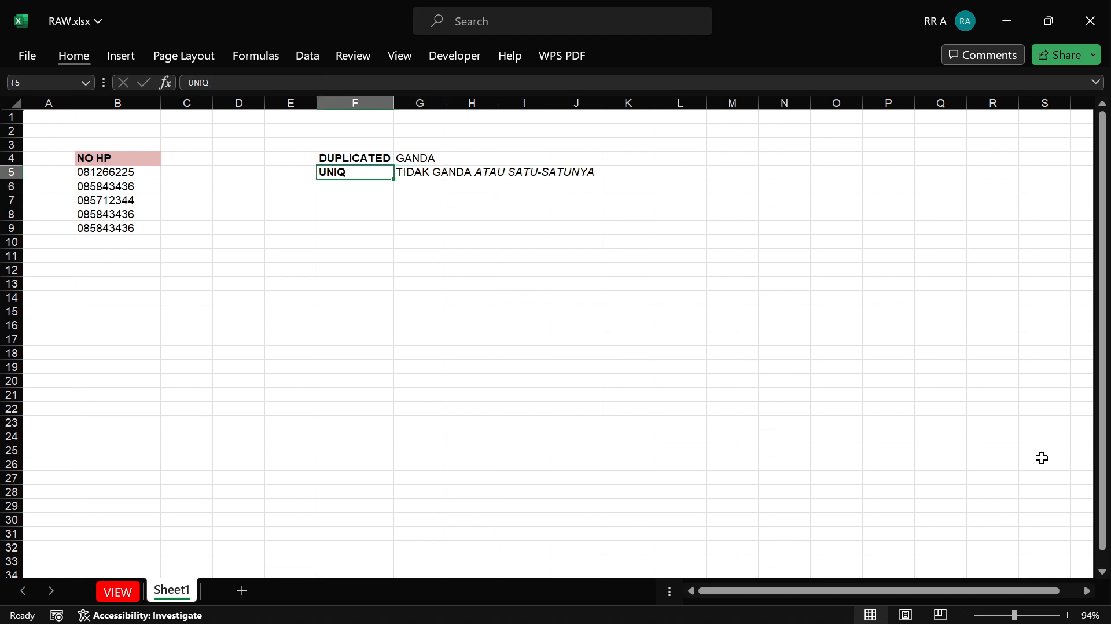
{"action": "key", "text": "Up"}
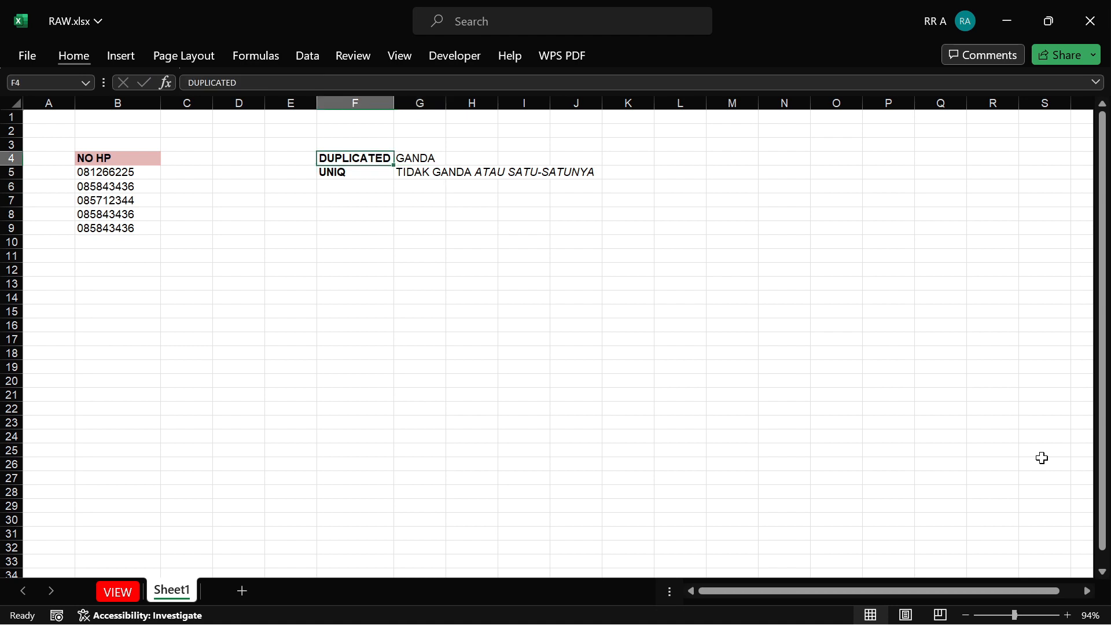
{"action": "key", "text": "Left"}
{"action": "key", "text": "Left"}
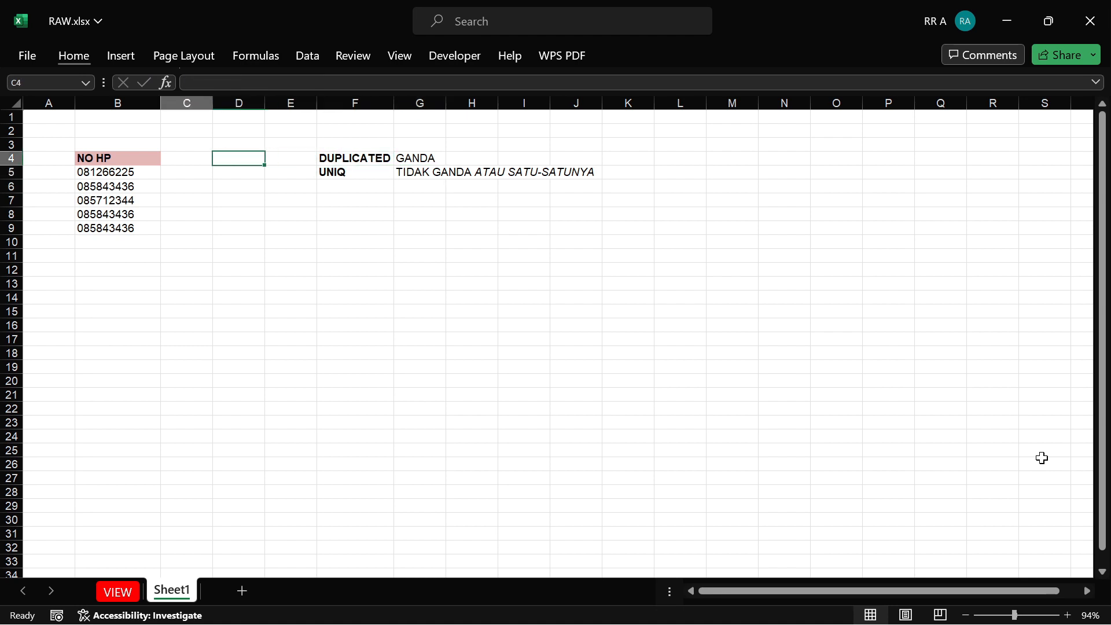
{"action": "key", "text": "Left"}
{"action": "key", "text": "Down"}
{"action": "key", "text": "Down"}
{"action": "key", "text": "Down"}
{"action": "key", "text": "Left"}
{"action": "key", "text": "Left"}
{"action": "key", "text": "Down"}
{"action": "key", "text": "Right"}
{"action": "key", "text": "shift+Down"}
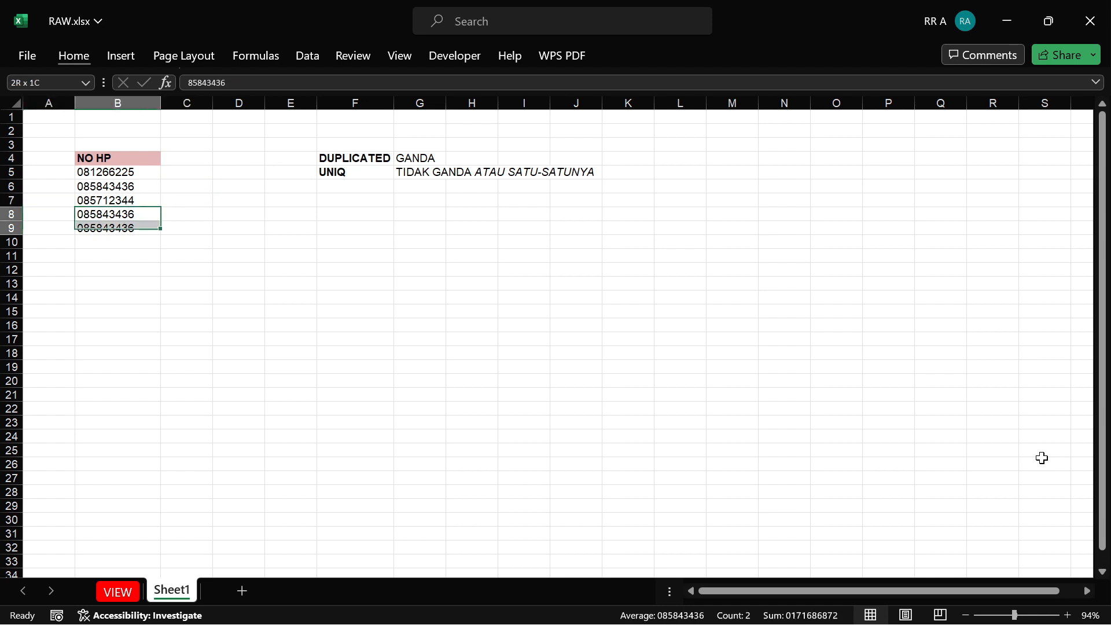
{"action": "key", "text": "shift+Up"}
{"action": "key", "text": "shift+Down"}
{"action": "key", "text": "Up"}
{"action": "key", "text": "Down"}
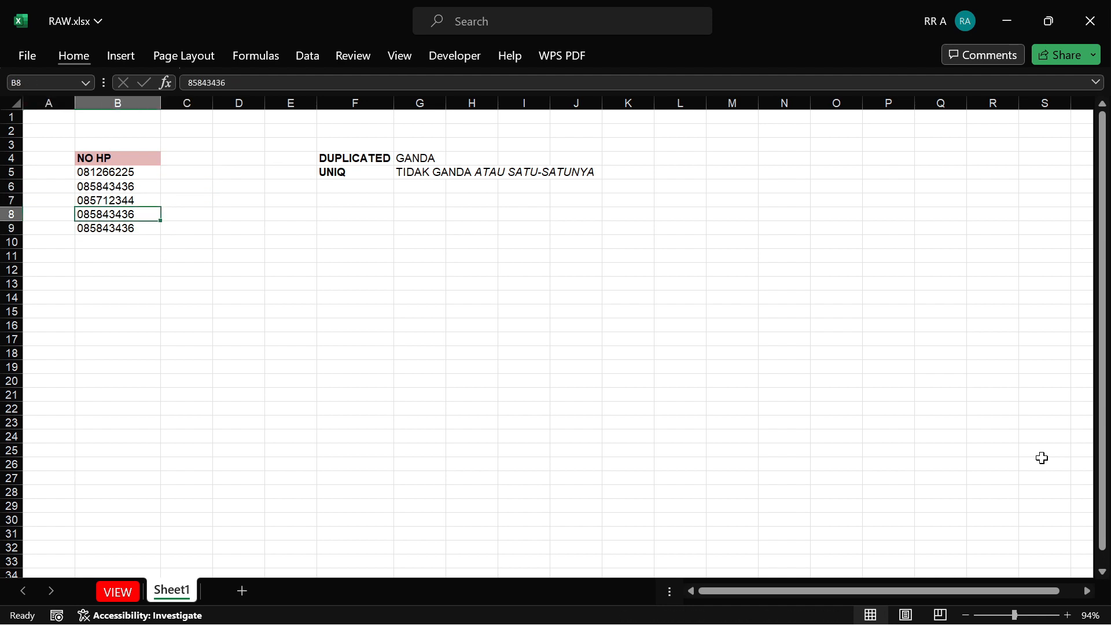
{"action": "key", "text": "Up"}
{"action": "key", "text": "Up"}
{"action": "key", "text": "Up"}
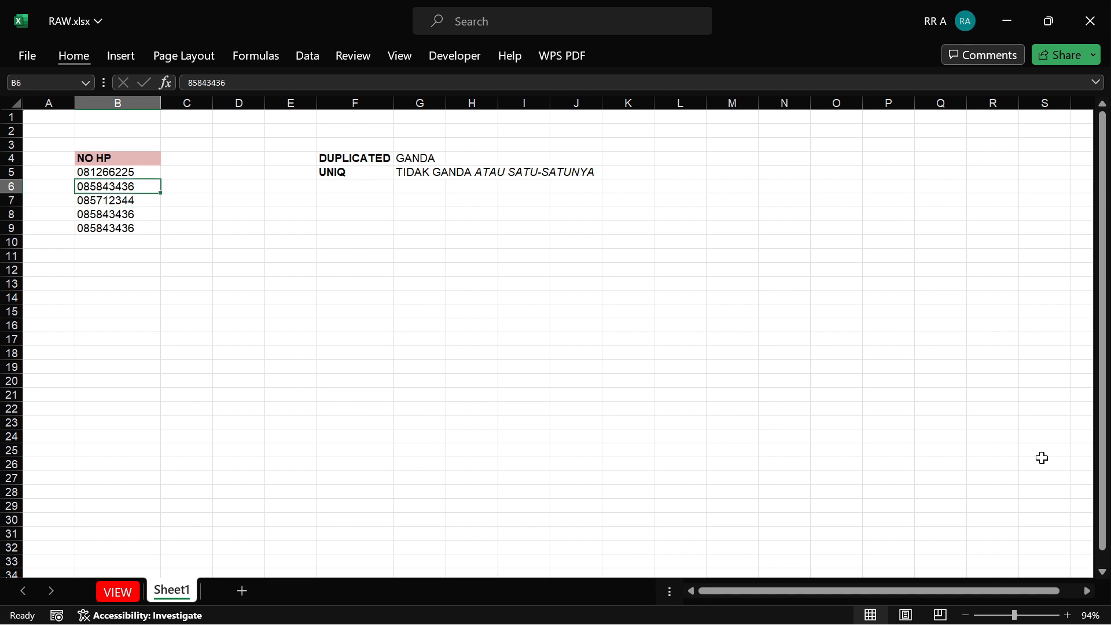
{"action": "key", "text": "Down"}
{"action": "key", "text": "Down"}
{"action": "key", "text": "Down"}
{"action": "key", "text": "Down"}
{"action": "key", "text": "Up"}
{"action": "key", "text": "Up"}
{"action": "key", "text": "Up"}
{"action": "key", "text": "Up"}
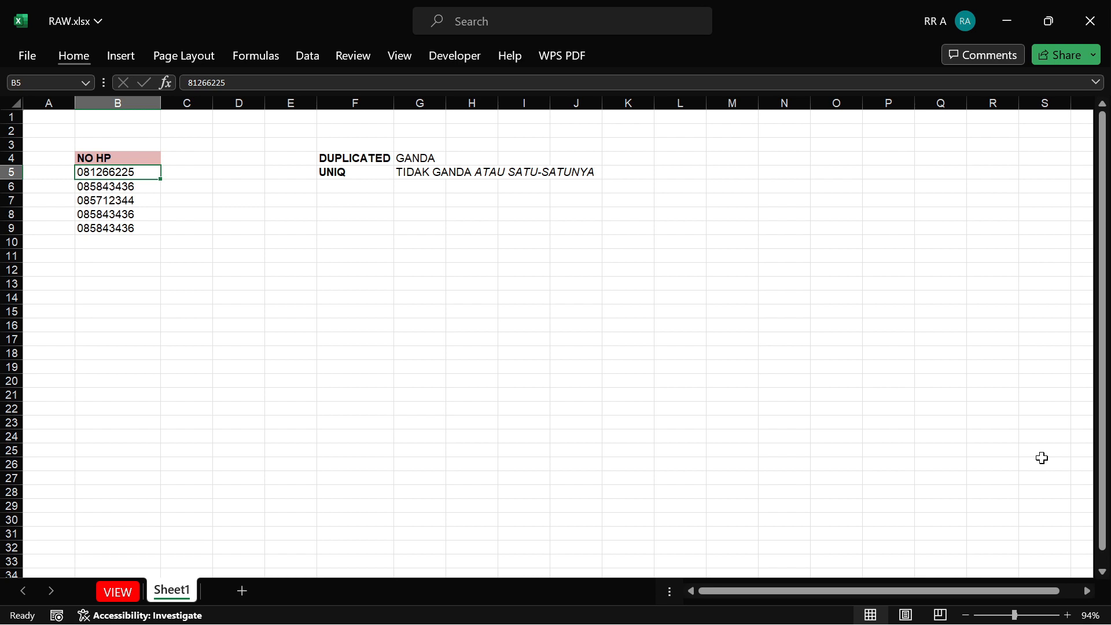
Step: Start a Duplicate Values highlighting rule on the NO HP list in B4:B9, including its header
{"action": "key", "text": "Up"}
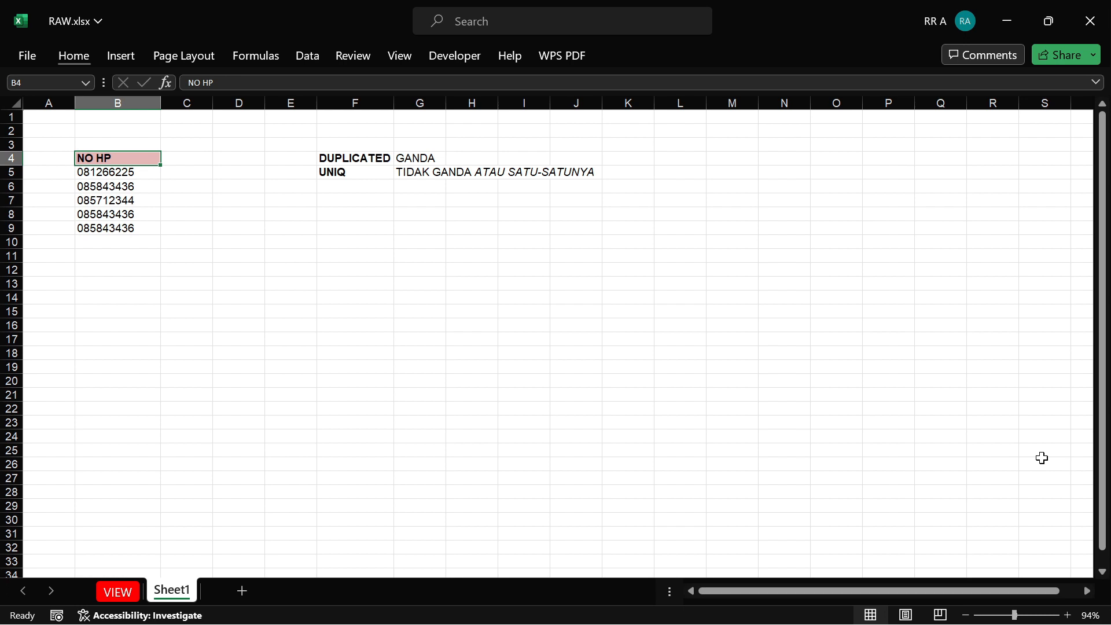
{"action": "key", "text": "ctrl+shift+Down"}
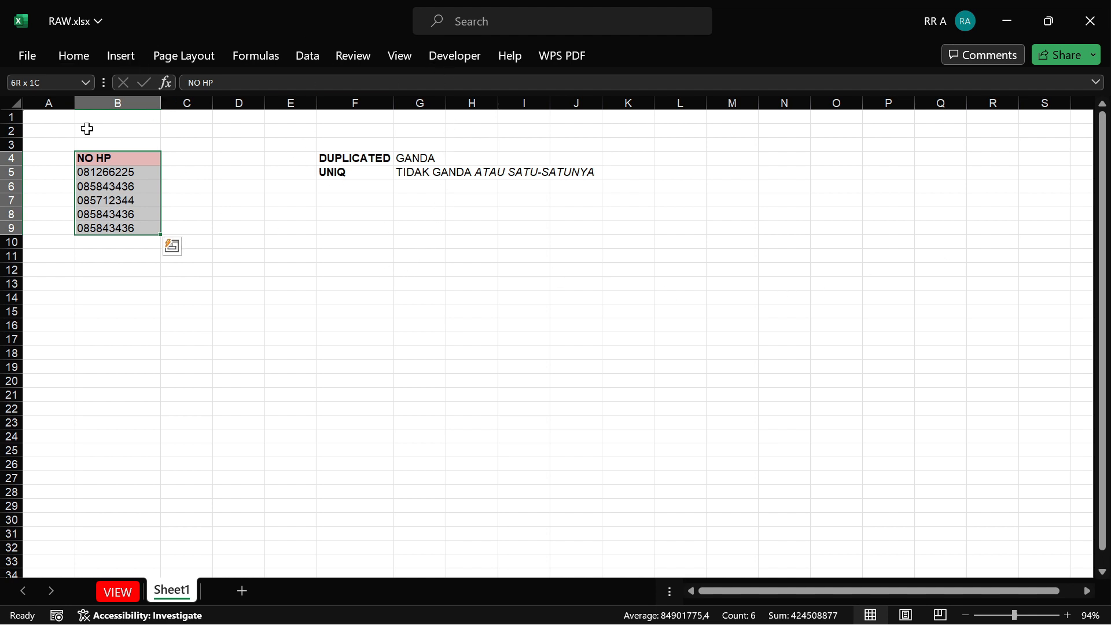
{"action": "left_click", "coordinate": [88, 55]}
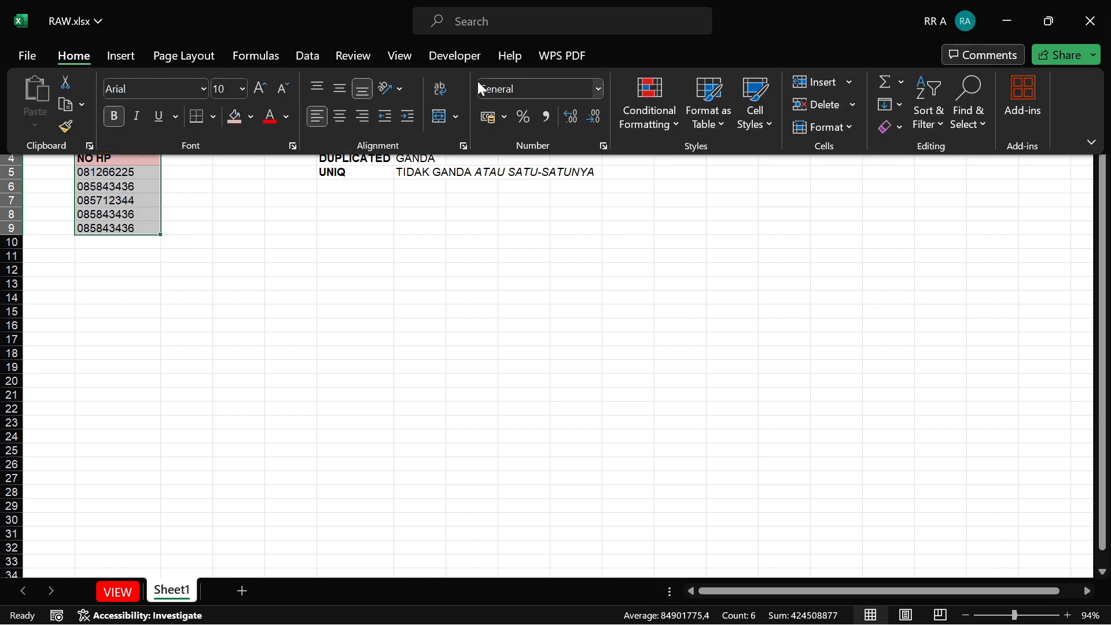
{"action": "left_click", "coordinate": [670, 125]}
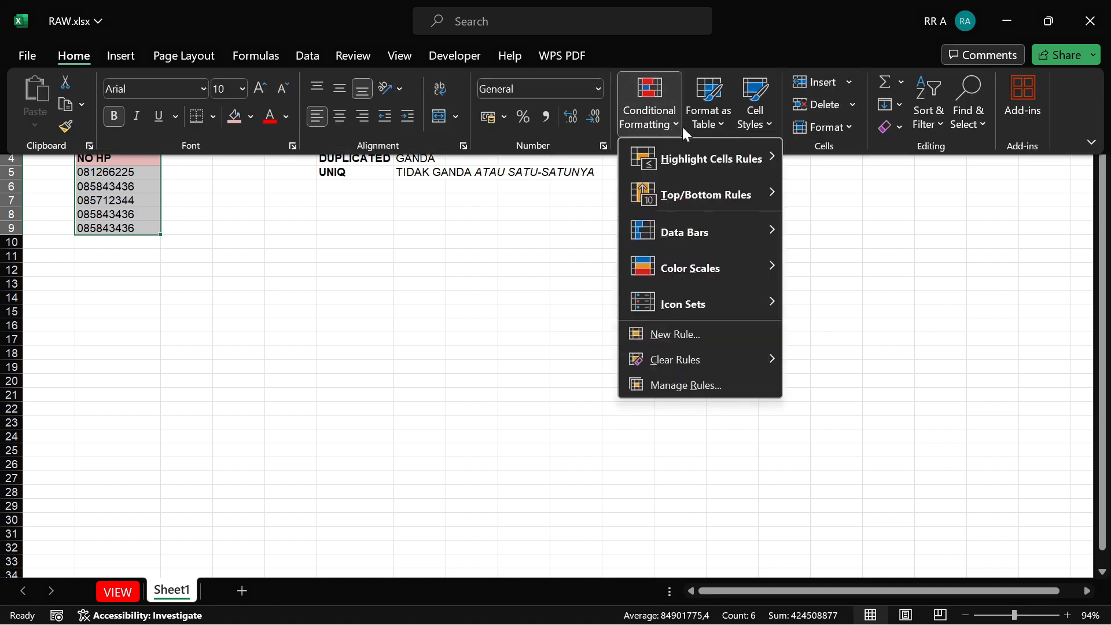
{"action": "mouse_move", "coordinate": [693, 165]}
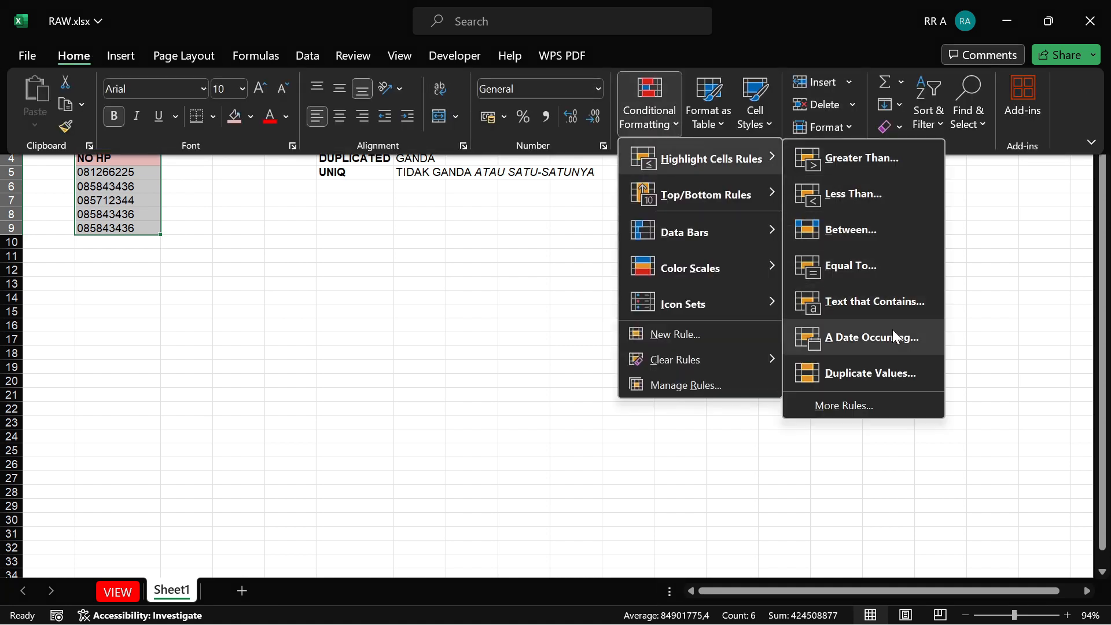
{"action": "left_click", "coordinate": [863, 373]}
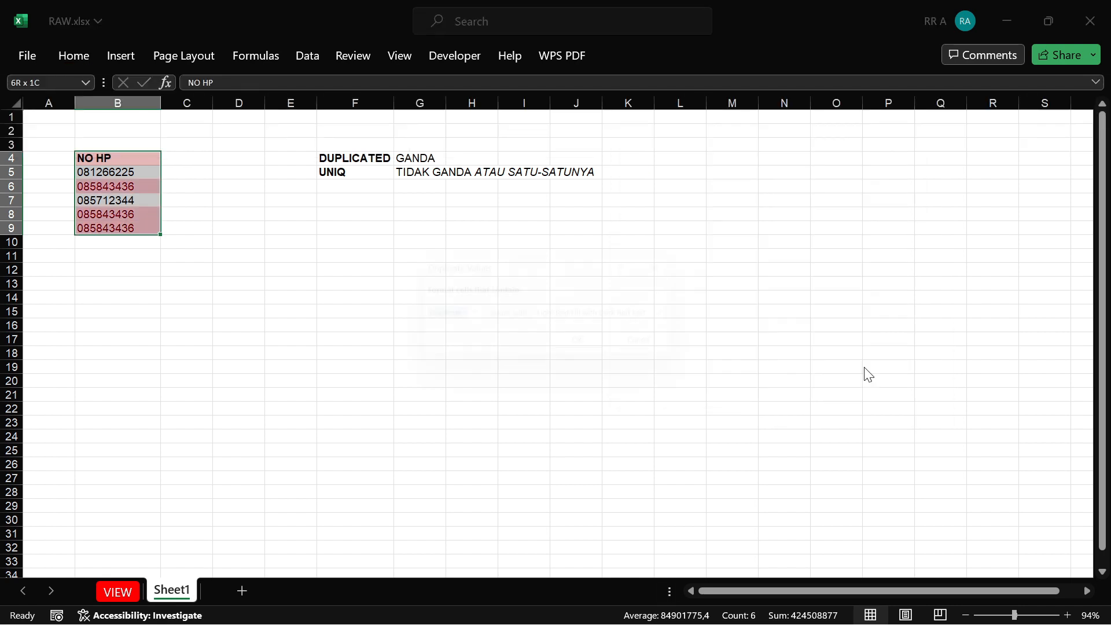
Step: Give the rule's duplicate values a custom format with a standard orange fill and apply the rule
{"action": "left_click", "coordinate": [686, 319]}
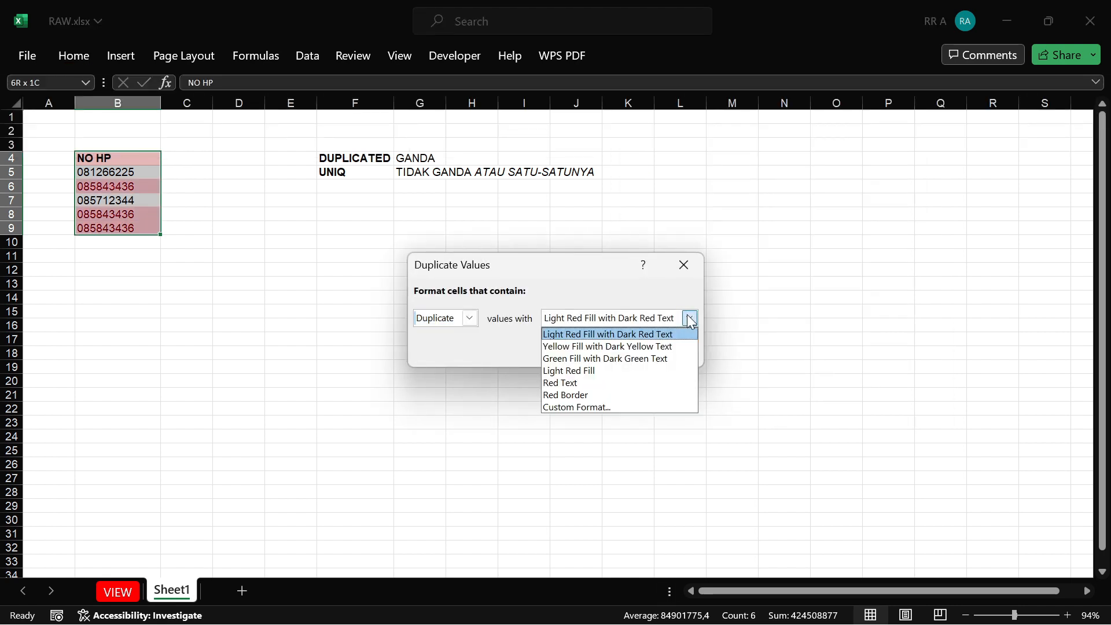
{"action": "left_click", "coordinate": [576, 407]}
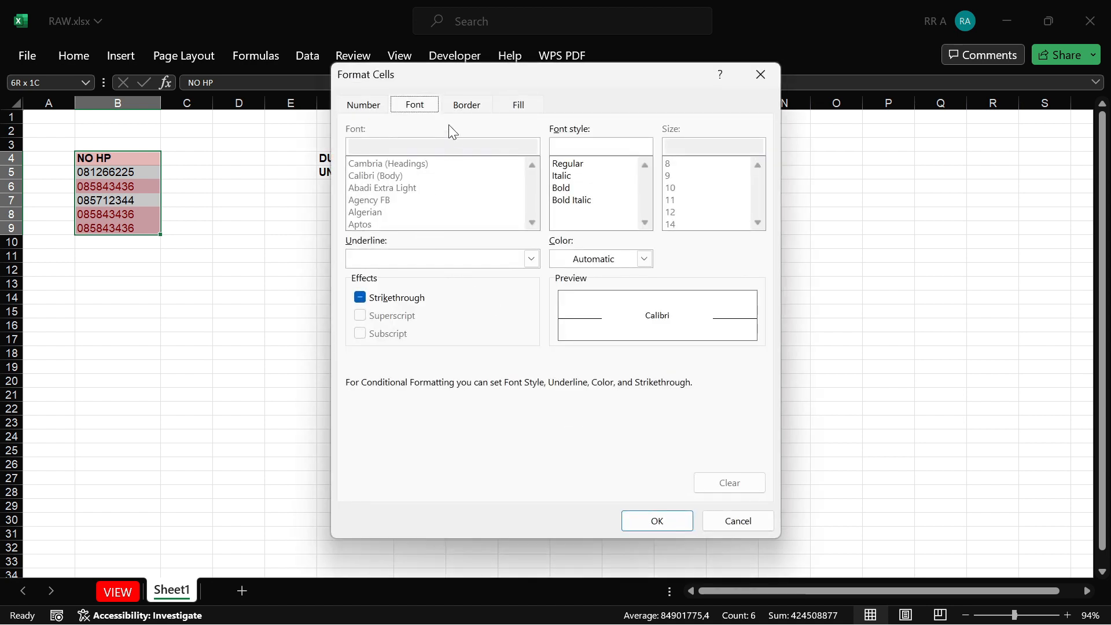
{"action": "left_click", "coordinate": [472, 107]}
{"action": "left_click", "coordinate": [518, 105]}
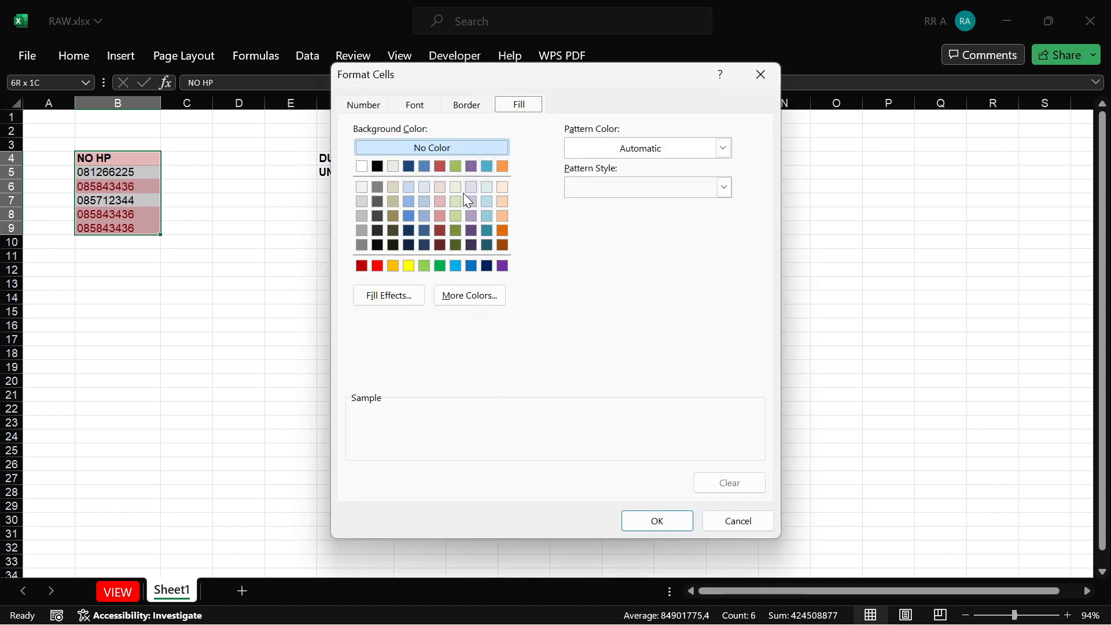
{"action": "left_click", "coordinate": [394, 265]}
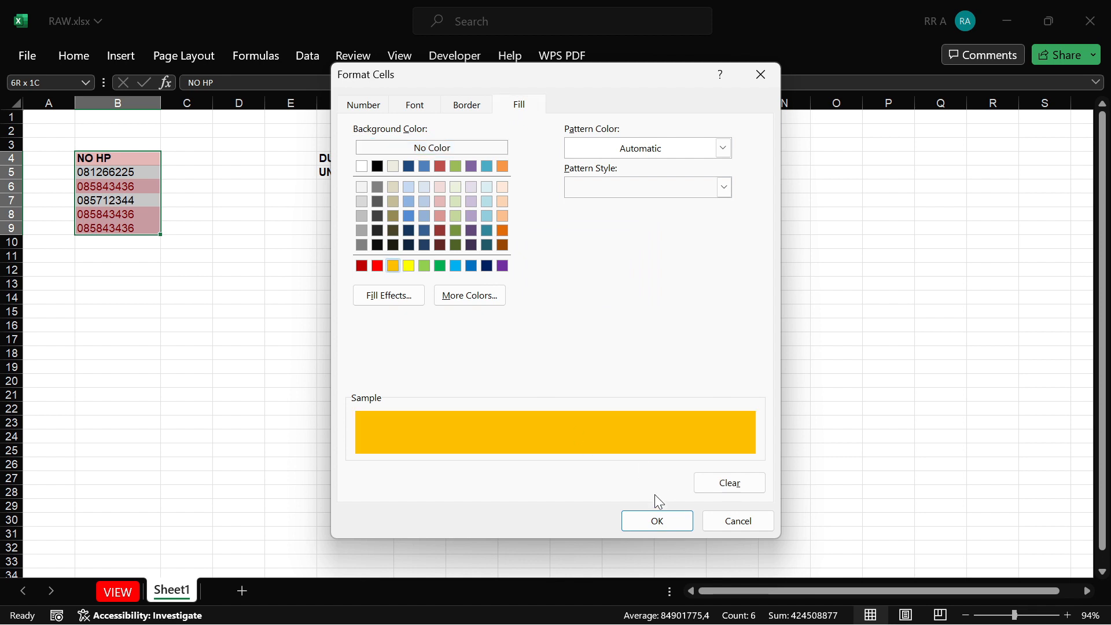
{"action": "left_click", "coordinate": [652, 521]}
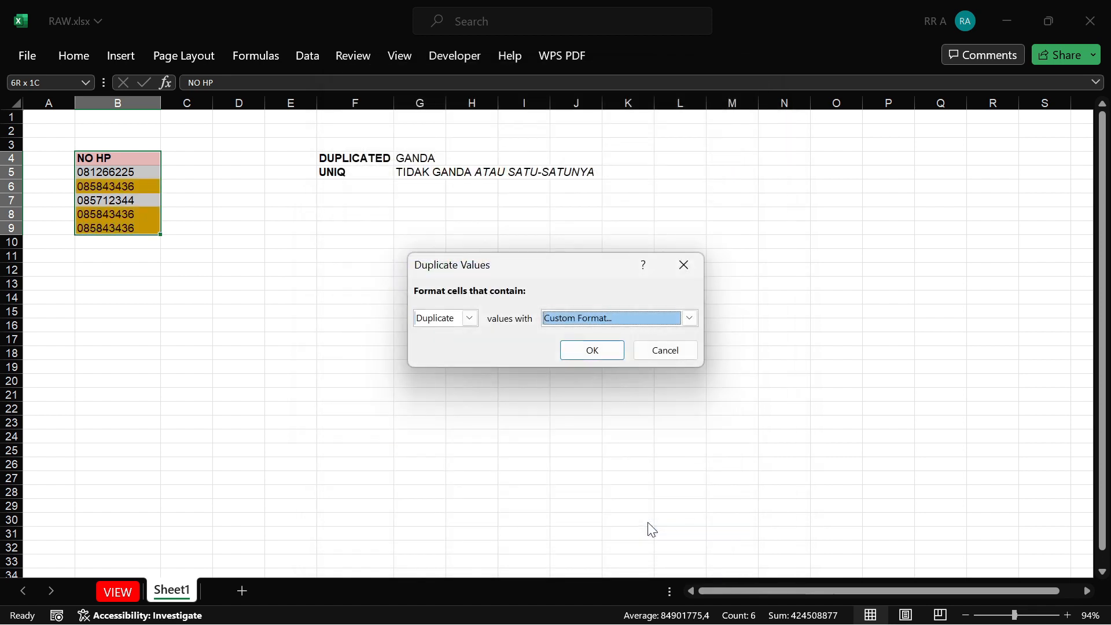
{"action": "left_click", "coordinate": [586, 345]}
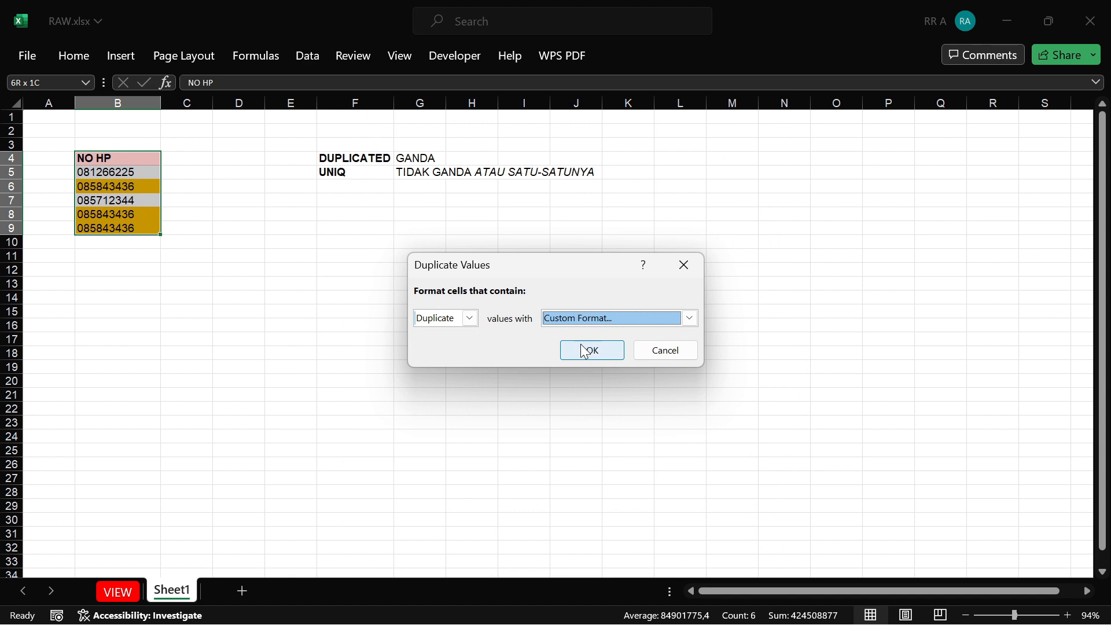
Step: Examine the highlighted duplicate phone numbers in cells B6, B8 and B9
{"action": "left_click", "coordinate": [136, 185]}
{"action": "key", "text": "Down"}
{"action": "key", "text": "Down"}
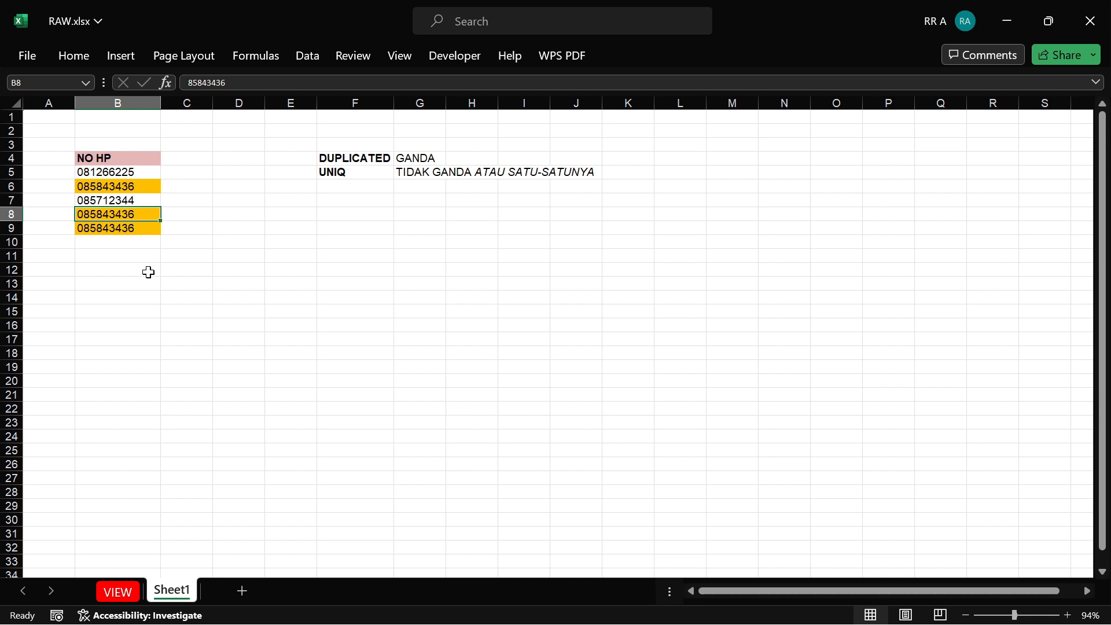
{"action": "key", "text": "Down"}
{"action": "key", "text": "Up"}
{"action": "key", "text": "Up"}
{"action": "key", "text": "Up"}
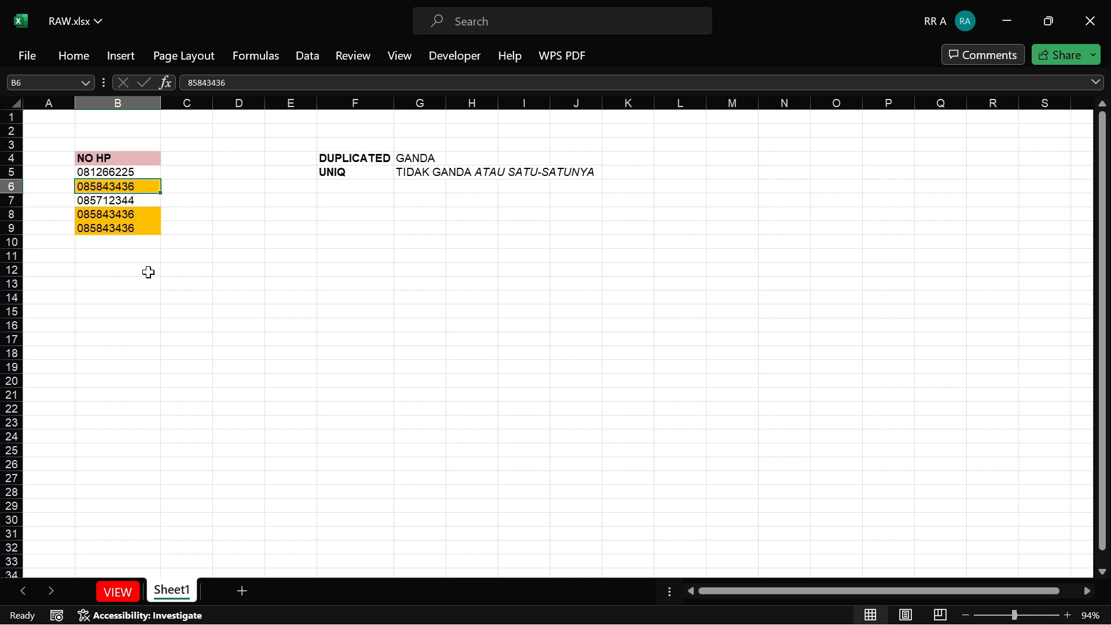
{"action": "key", "text": "Down"}
{"action": "key", "text": "Down"}
{"action": "key", "text": "shift+Down"}
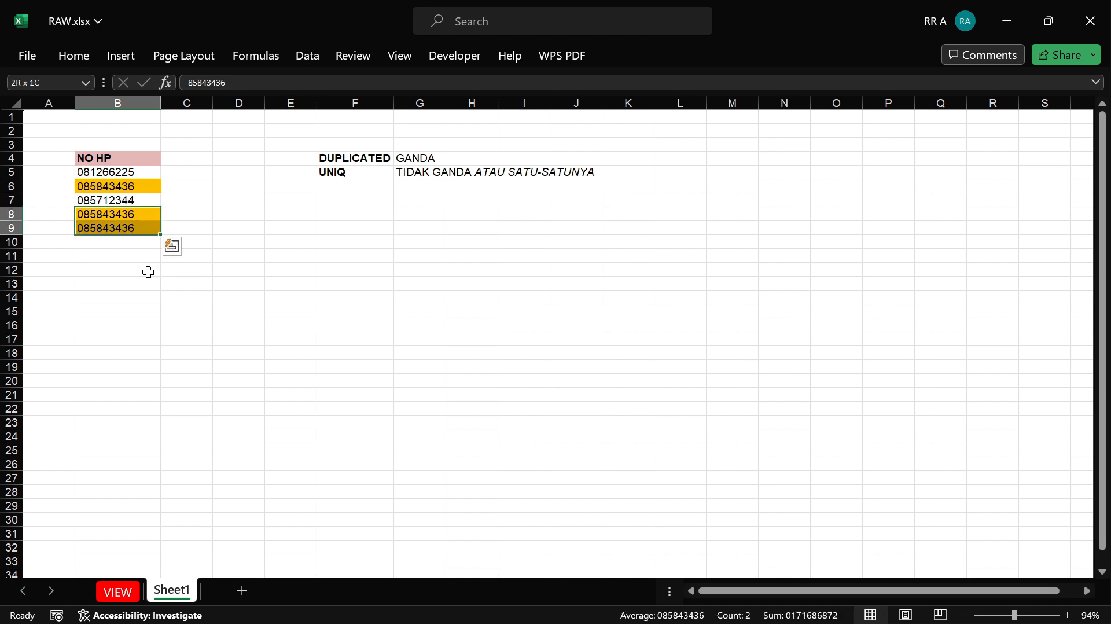
Step: Clear the repeated phone numbers from cells B9 and B8
{"action": "key", "text": "Down"}
{"action": "key", "text": "Delete"}
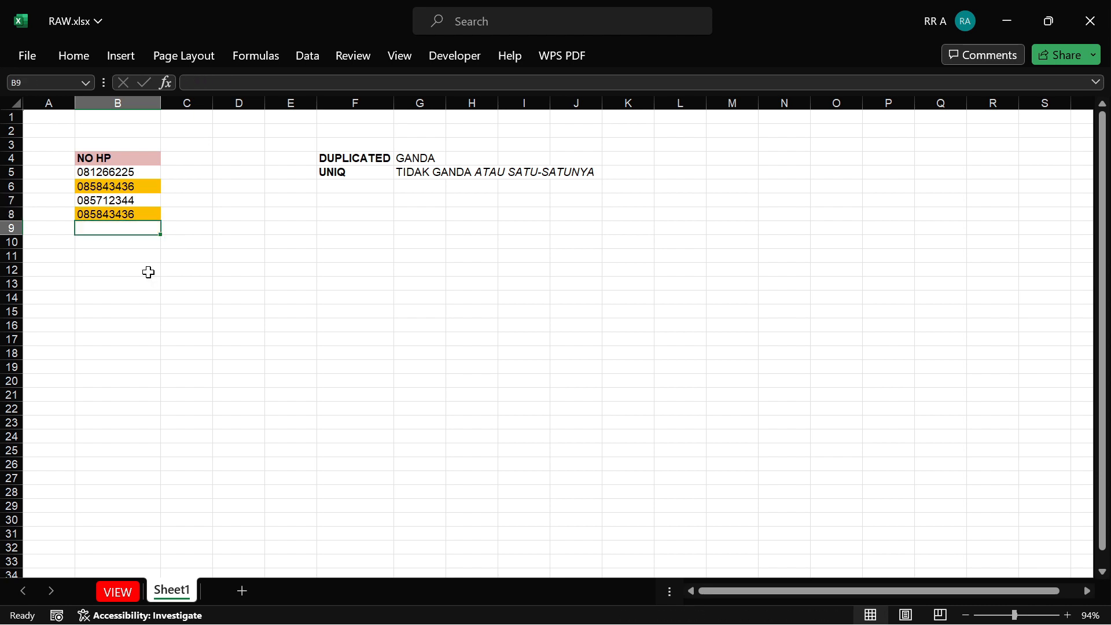
{"action": "key", "text": "Up"}
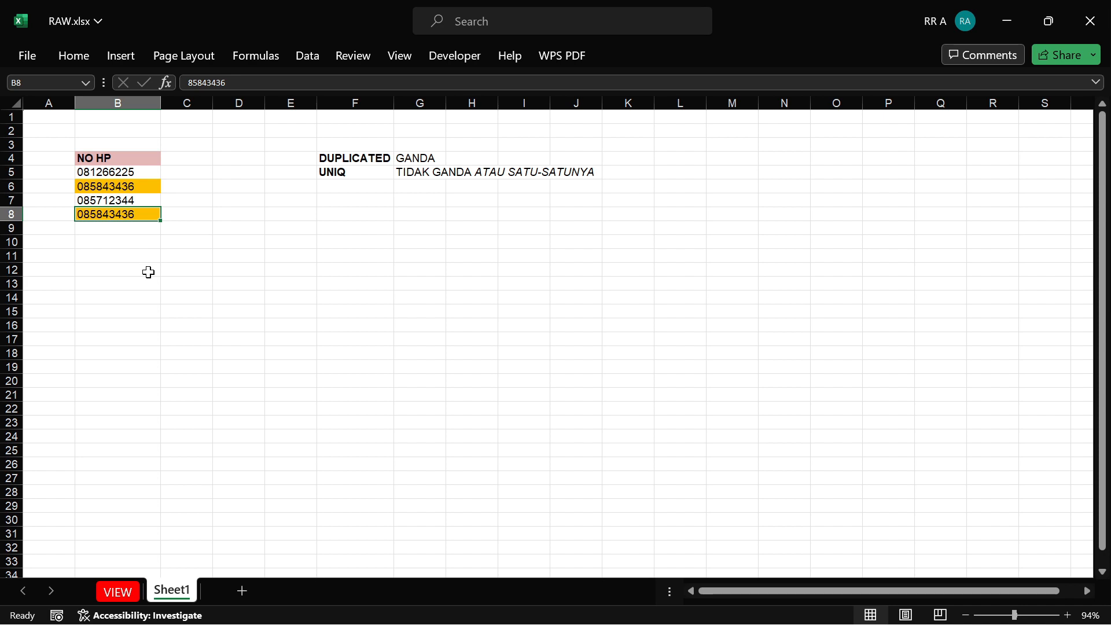
{"action": "key", "text": "Delete"}
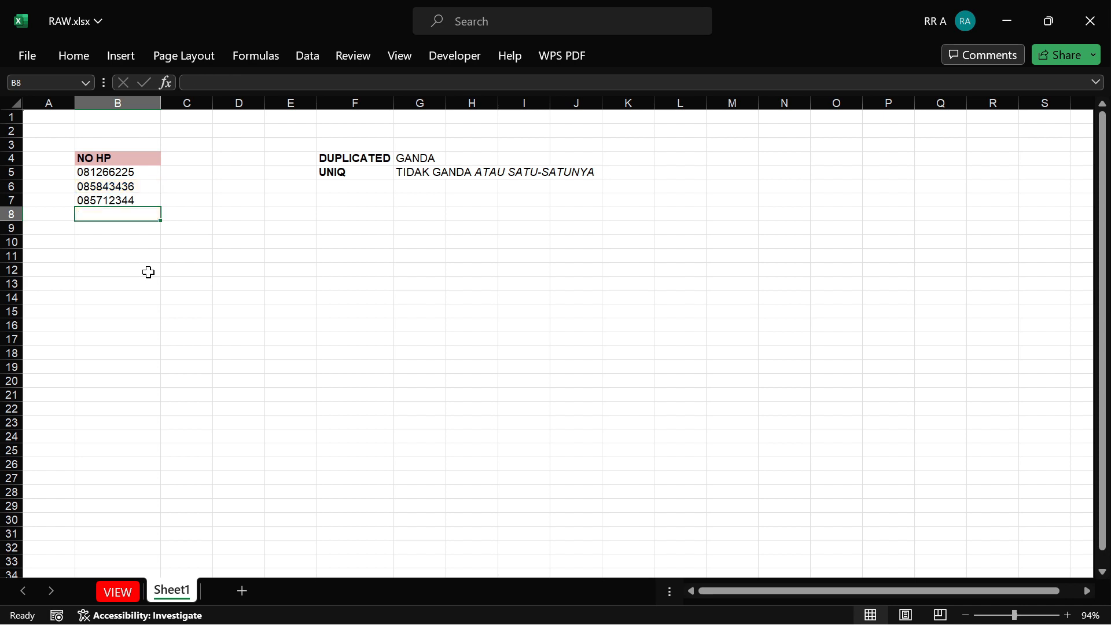
Step: Undo both deletions to restore the phone numbers in B8 and B9
{"action": "key", "text": "ctrl+z"}
{"action": "key", "text": "ctrl+z"}
{"action": "key", "text": "Up"}
{"action": "key", "text": "Up"}
{"action": "key", "text": "Up"}
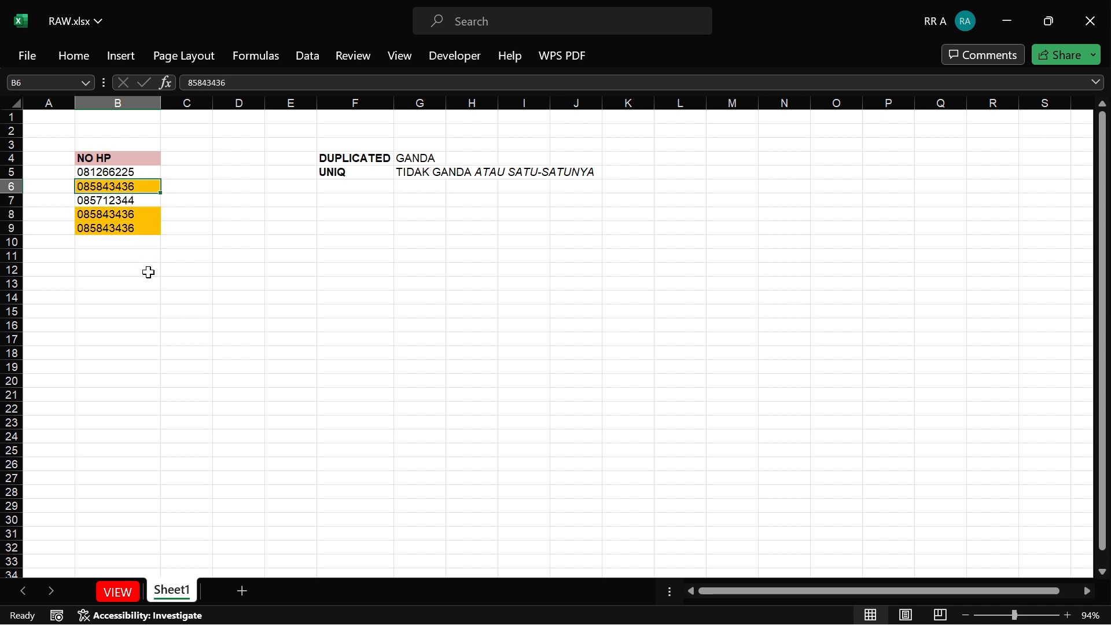
Step: Compare the highlighted and plain NO HP entries with the DUPLICATED and UNIQ definitions
{"action": "key", "text": "Right"}
{"action": "key", "text": "Right"}
{"action": "key", "text": "Right"}
{"action": "key", "text": "Right"}
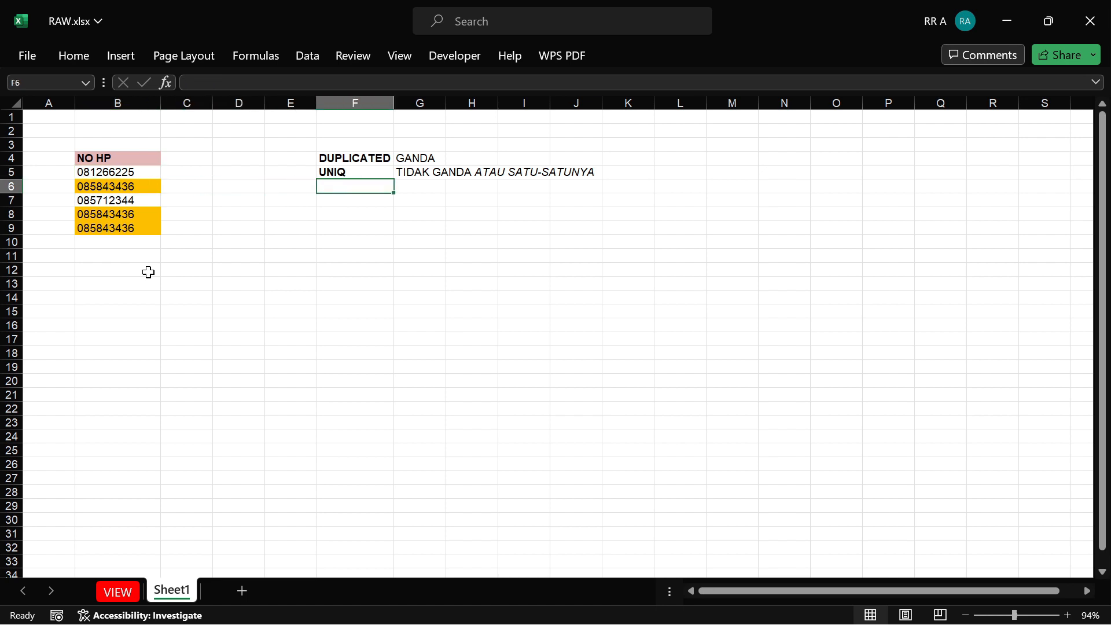
{"action": "key", "text": "Down"}
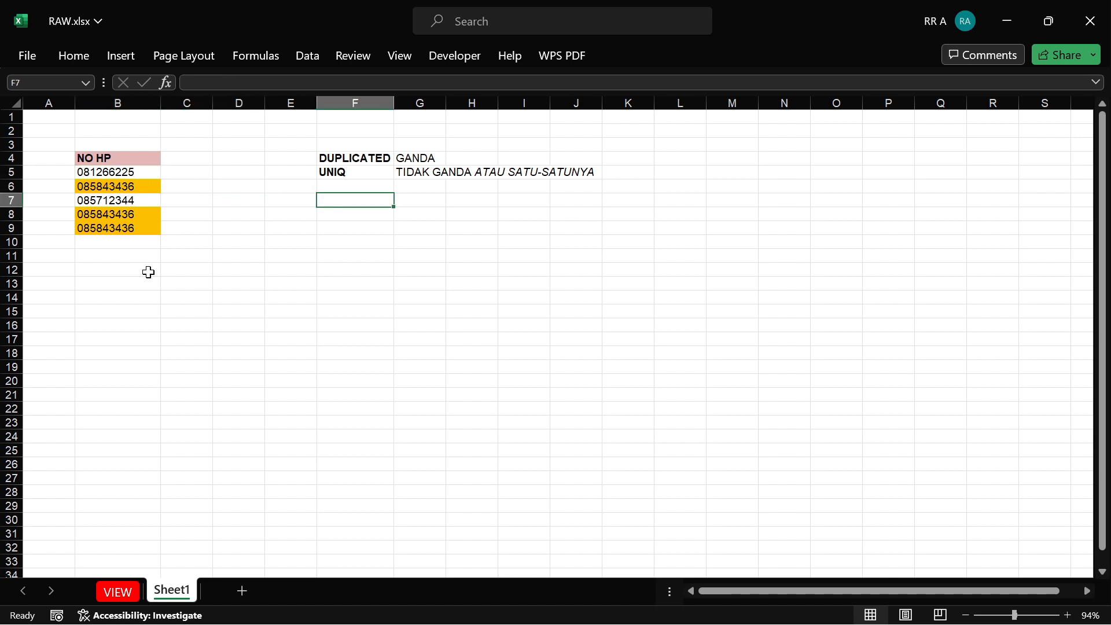
{"action": "key", "text": "Left"}
{"action": "key", "text": "Left"}
{"action": "key", "text": "Left"}
{"action": "key", "text": "Left"}
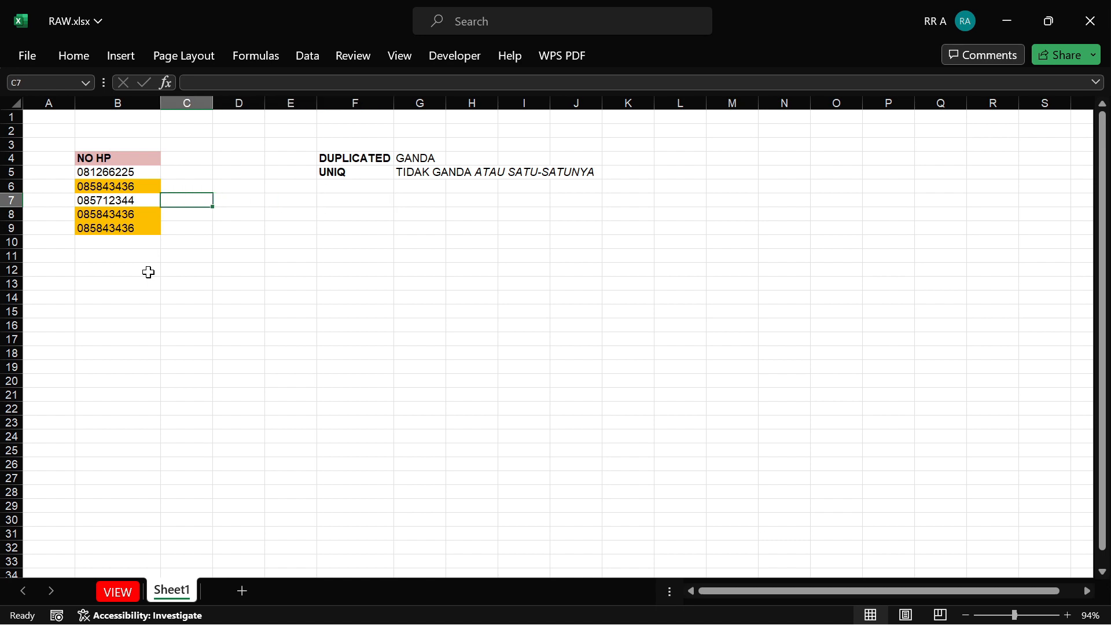
{"action": "key", "text": "Up"}
{"action": "key", "text": "Up"}
{"action": "key", "text": "Up"}
{"action": "key", "text": "Down"}
{"action": "key", "text": "Down"}
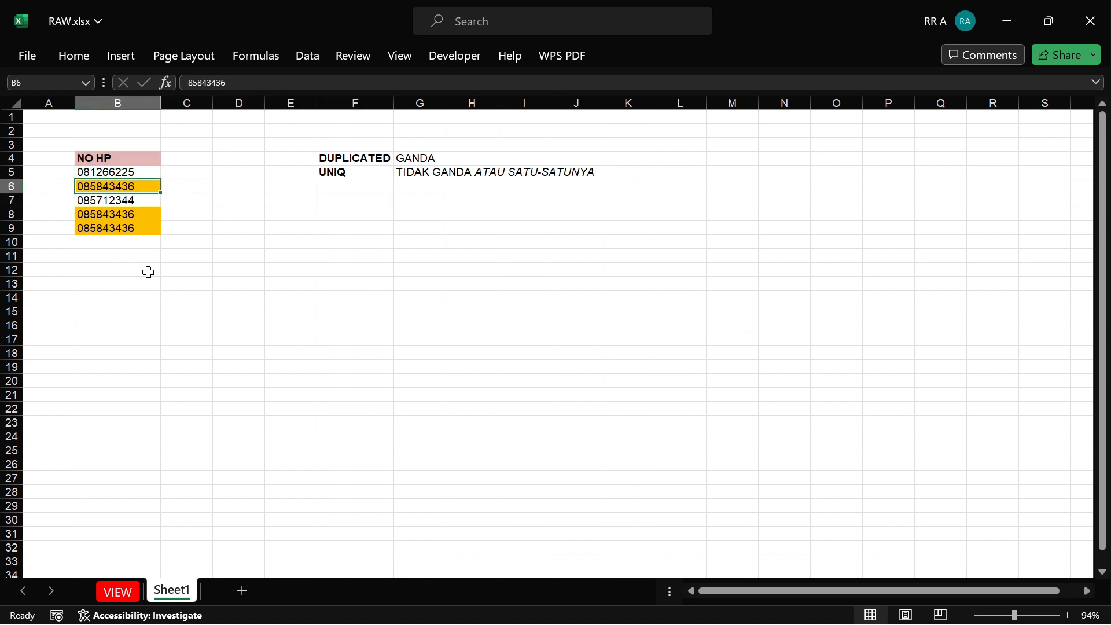
{"action": "key", "text": "Up"}
Step: Check column B from the NO HP entries down to the worksheet's last row, and return to the end of the list
{"action": "key", "text": "Down"}
{"action": "key", "text": "Down"}
{"action": "key", "text": "Down"}
{"action": "key", "text": "Down"}
{"action": "key", "text": "Down"}
{"action": "key", "text": "ctrl+Down"}
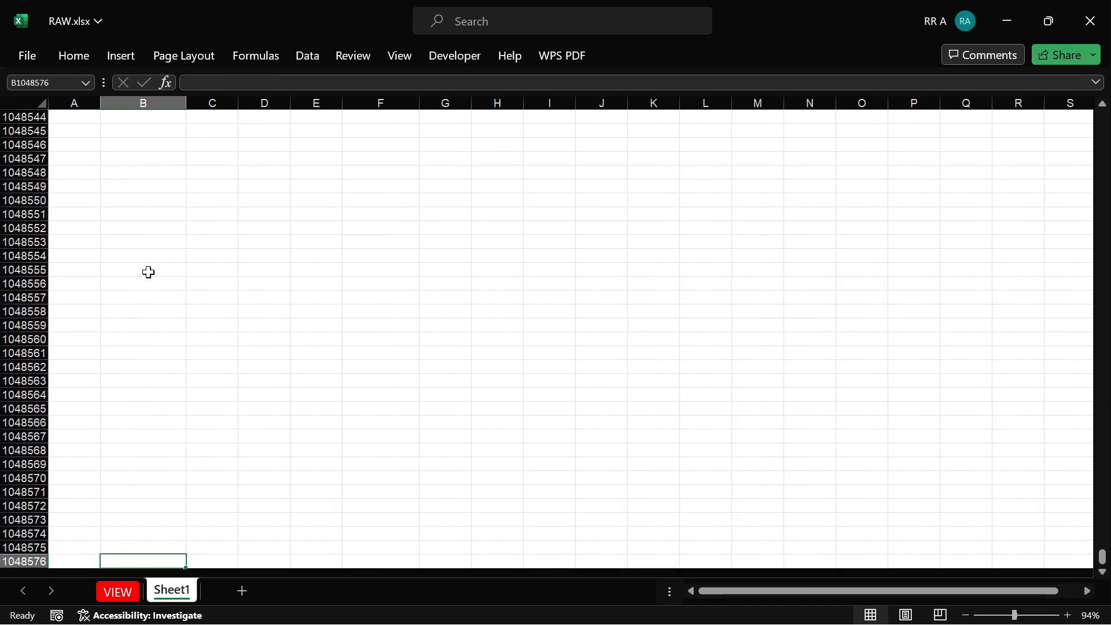
{"action": "key", "text": "ctrl+Up"}
{"action": "key", "text": "Down"}
{"action": "key", "text": "Down"}
{"action": "key", "text": "Up"}
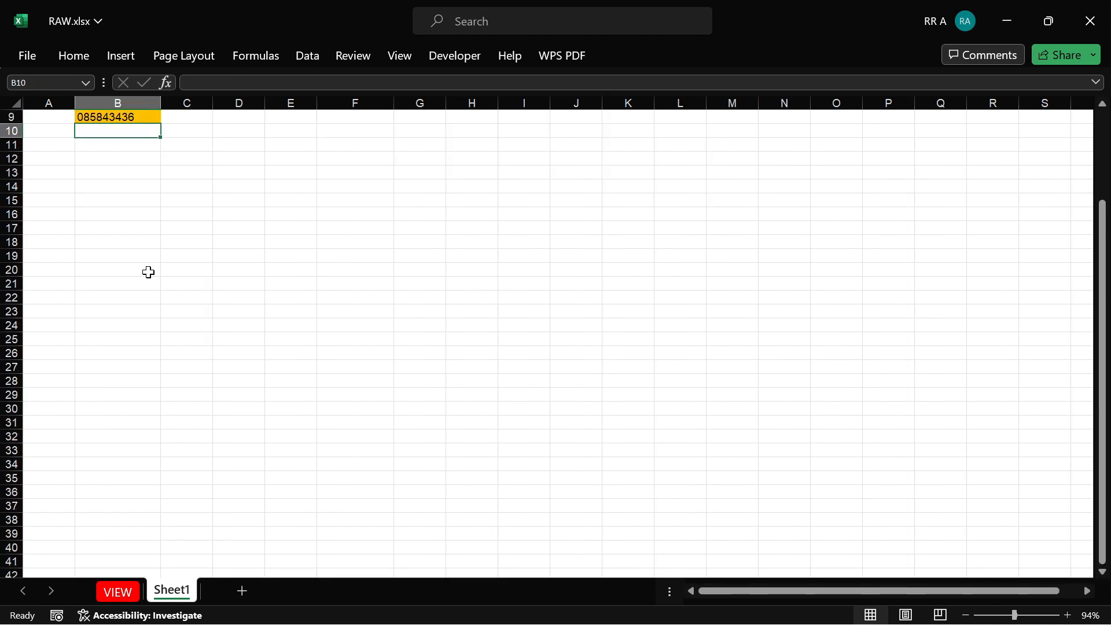
Step: Add a filter to the NO HP header and filter the list by the orange cell color
{"action": "key", "text": "ctrl+Up"}
{"action": "key", "text": "ctrl+Up"}
{"action": "key", "text": "ctrl+Up"}
{"action": "key", "text": "Down"}
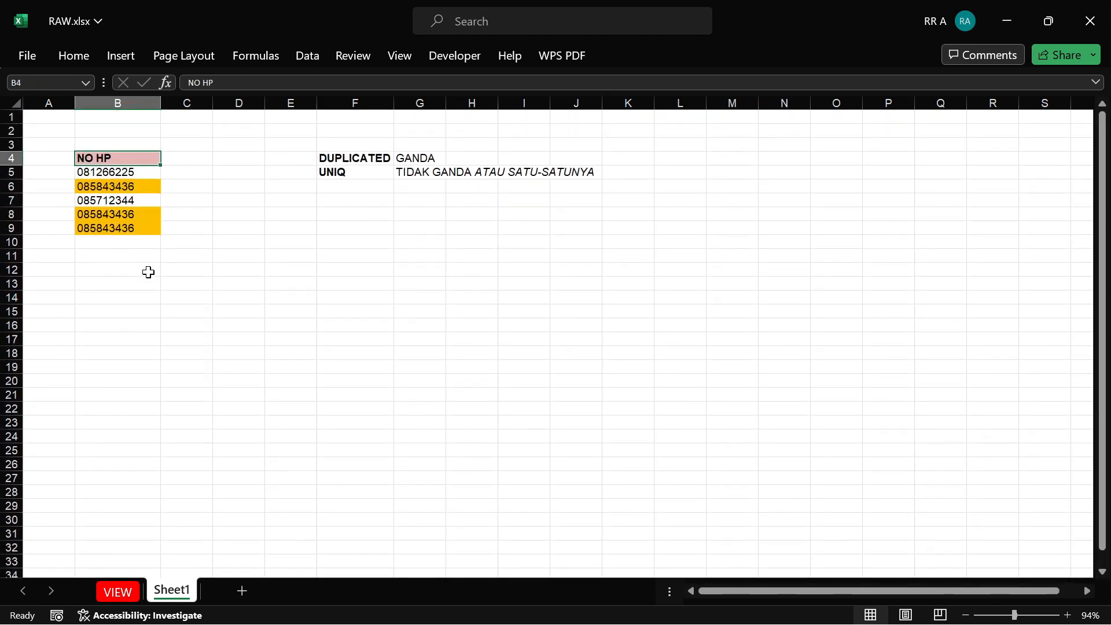
{"action": "key", "text": "ctrl+shift+l"}
{"action": "key", "text": "alt+Down"}
{"action": "key", "text": "Down"}
{"action": "key", "text": "Down"}
{"action": "key", "text": "Down"}
{"action": "key", "text": "Down"}
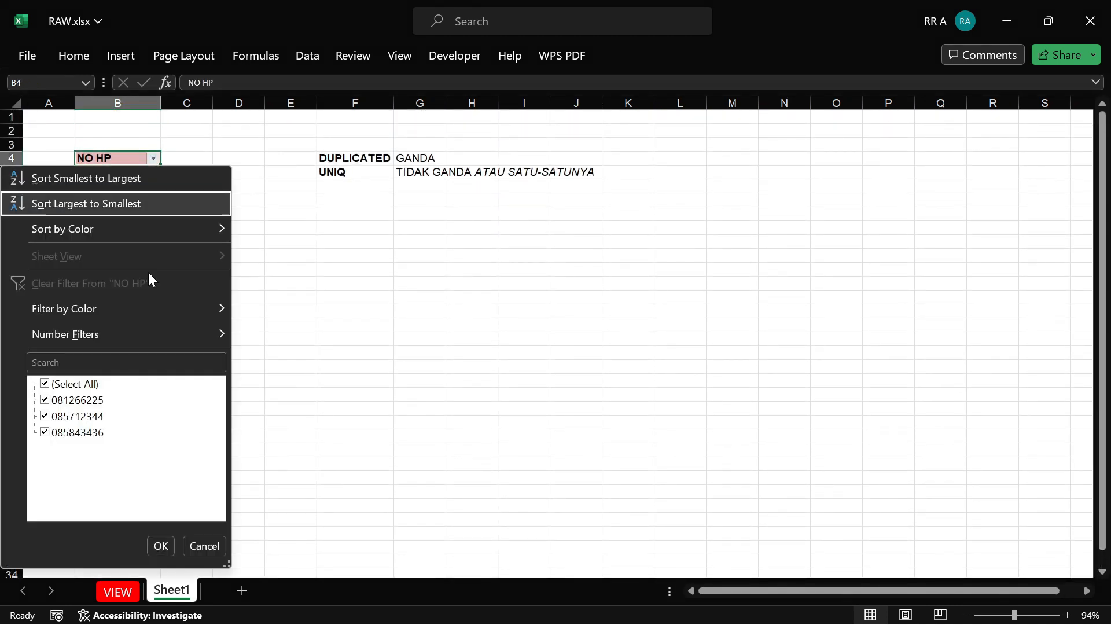
{"action": "key", "text": "Right"}
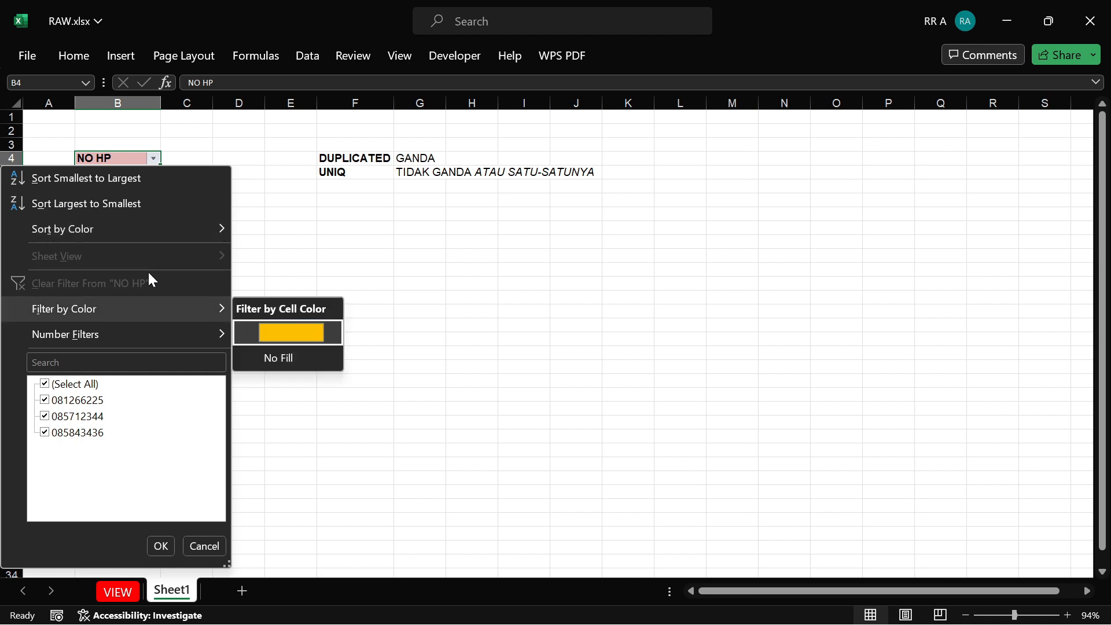
{"action": "key", "text": "Return"}
{"action": "key", "text": "Down"}
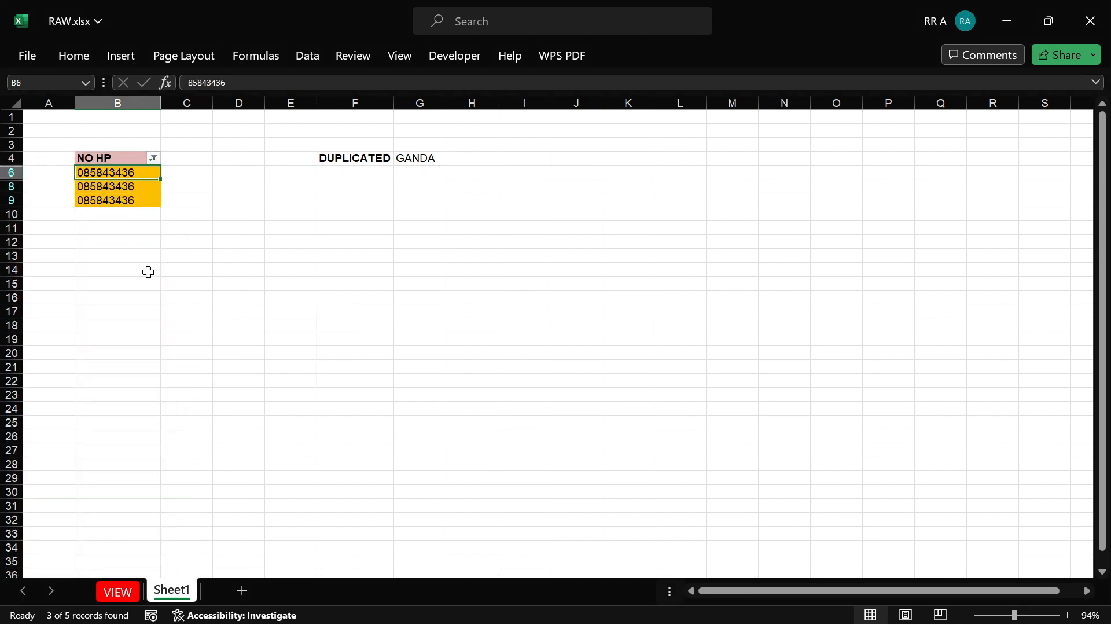
Step: Remove the filter from the NO HP list
{"action": "key", "text": "ctrl+shift+l"}
{"action": "key", "text": "Down"}
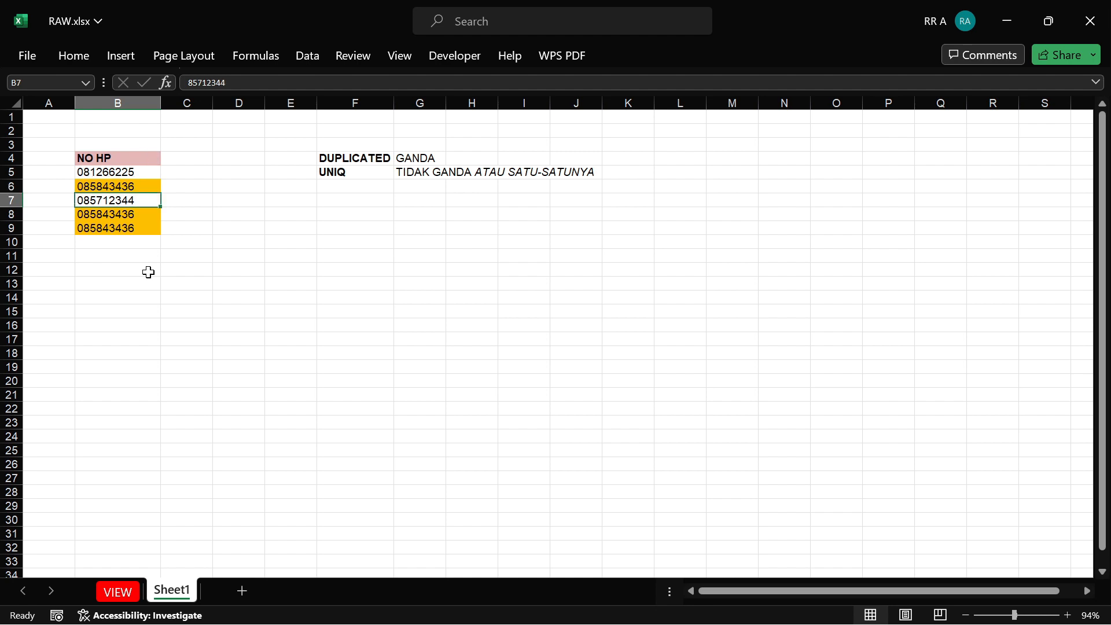
{"action": "key", "text": "Down"}
{"action": "key", "text": "Down"}
{"action": "key", "text": "Down"}
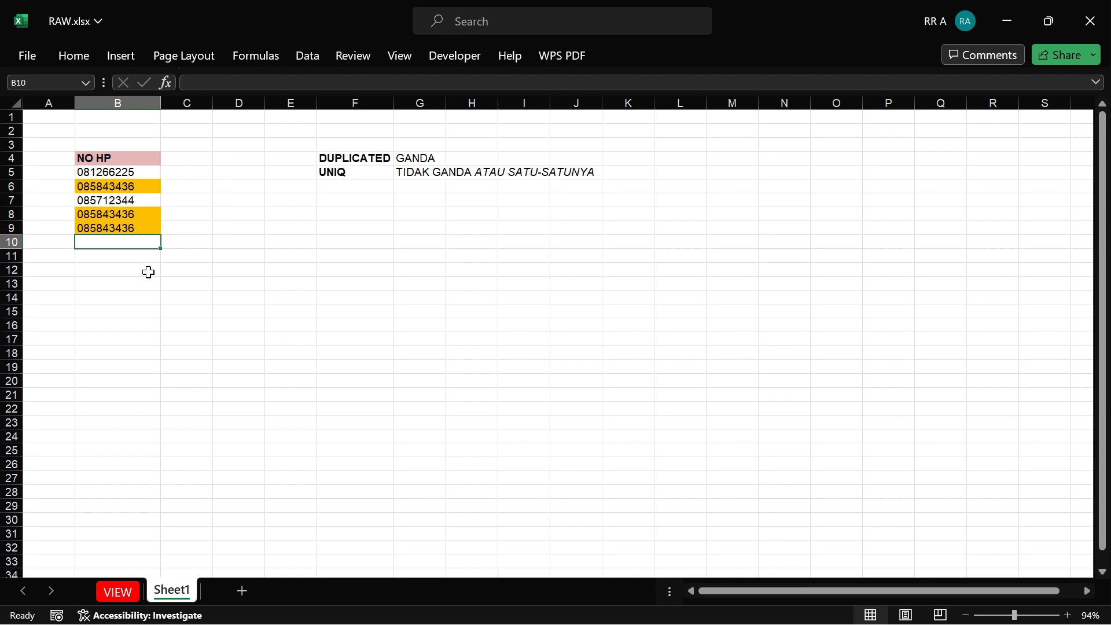
Step: Inspect the full extent of column B, from the sheet's last row up to its first row
{"action": "key", "text": "Up"}
{"action": "key", "text": "ctrl+Down"}
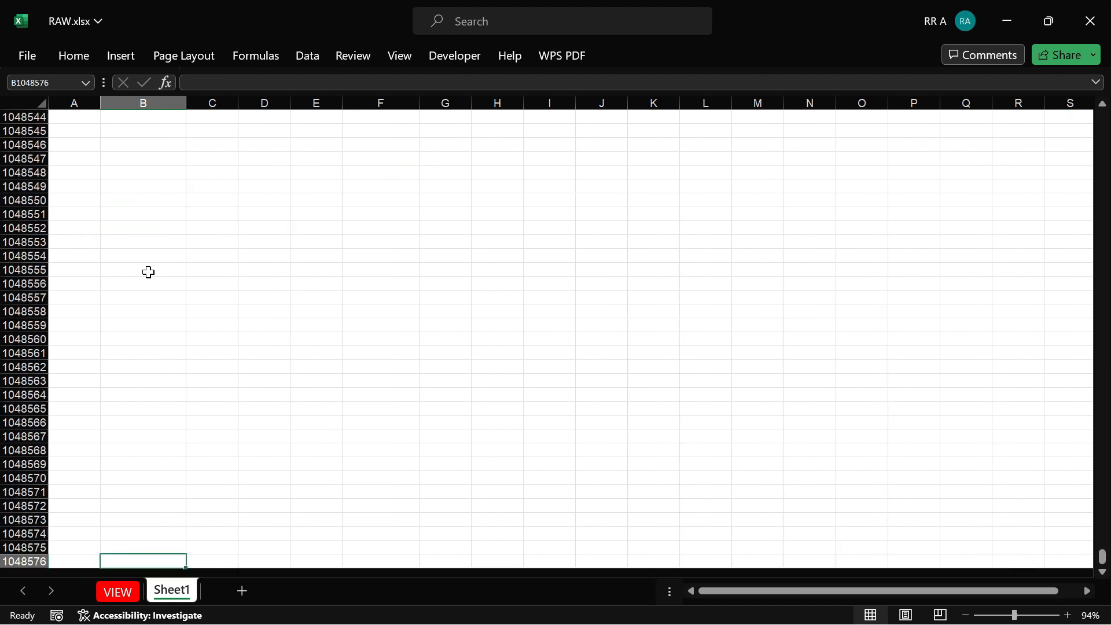
{"action": "key", "text": "ctrl+Up"}
{"action": "key", "text": "Up"}
{"action": "key", "text": "Up"}
{"action": "key", "text": "Up"}
{"action": "key", "text": "Up"}
{"action": "key", "text": "Up"}
{"action": "key", "text": "Up"}
{"action": "key", "text": "Up"}
{"action": "key", "text": "Up"}
Step: Go back through the NO HP list and review its highlighted and non-highlighted phone numbers
{"action": "key", "text": "Down"}
{"action": "key", "text": "Down"}
{"action": "key", "text": "Down"}
{"action": "key", "text": "Down"}
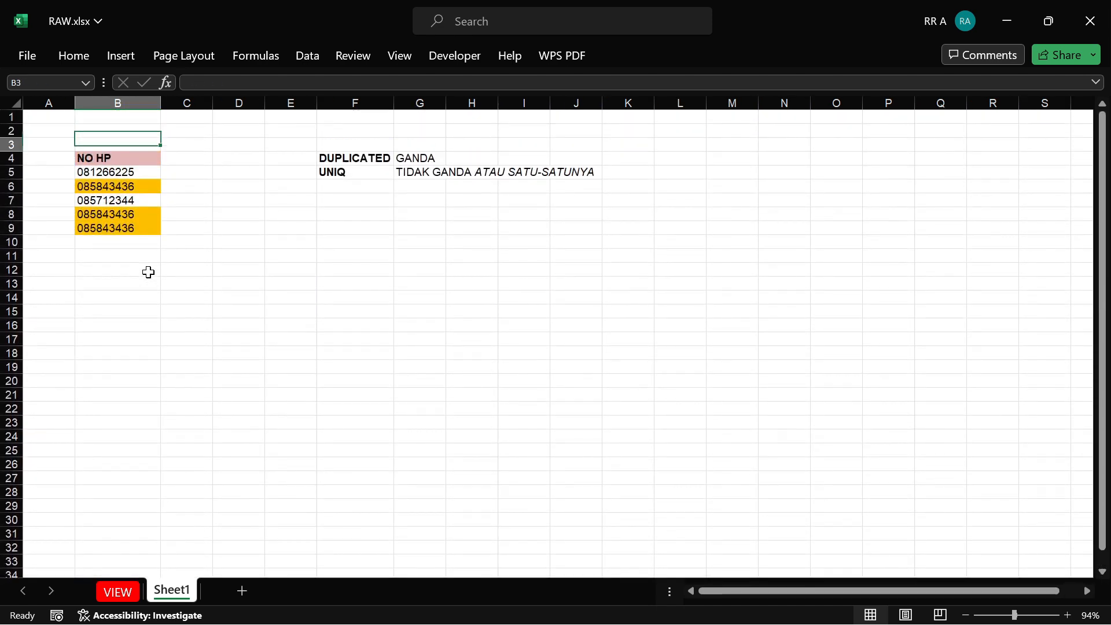
{"action": "key", "text": "Down"}
{"action": "key", "text": "Down"}
{"action": "key", "text": "Down"}
{"action": "key", "text": "Down"}
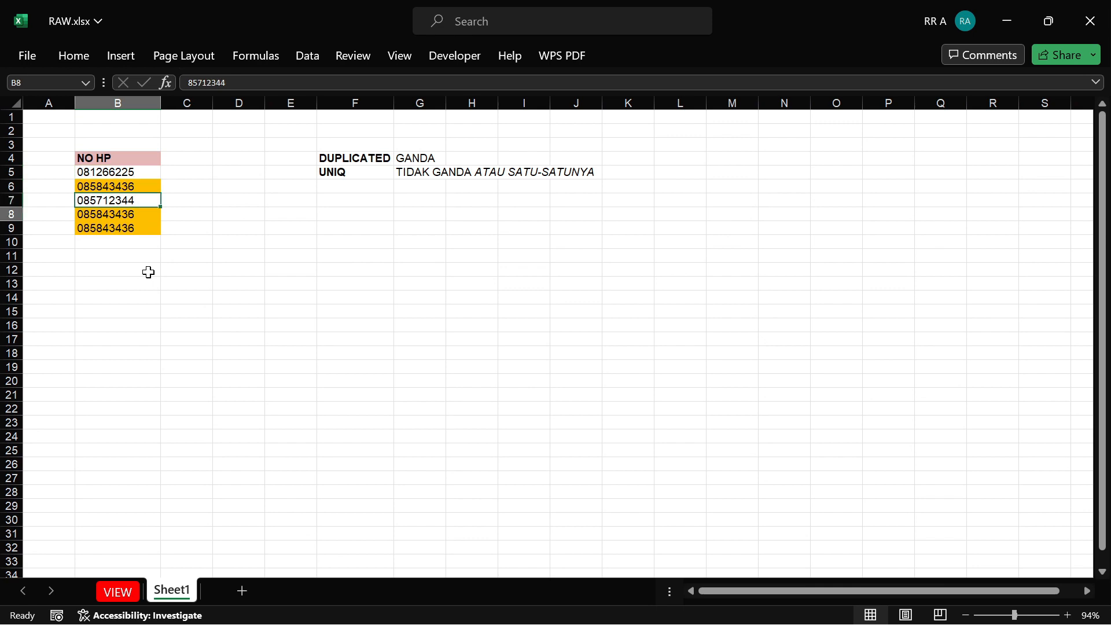
{"action": "key", "text": "Up"}
{"action": "key", "text": "Up"}
{"action": "key", "text": "Down"}
{"action": "key", "text": "Right"}
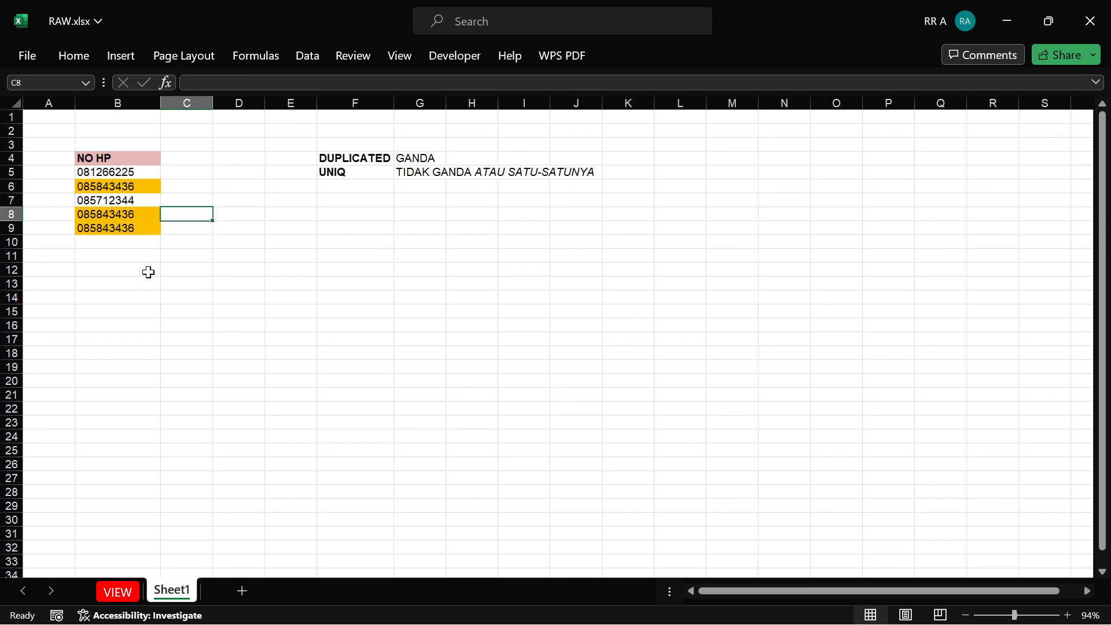
{"action": "key", "text": "Left"}
{"action": "key", "text": "Up"}
{"action": "key", "text": "Up"}
{"action": "key", "text": "Up"}
{"action": "key", "text": "Up"}
{"action": "key", "text": "Right"}
{"action": "key", "text": "Left"}
{"action": "key", "text": "Right"}
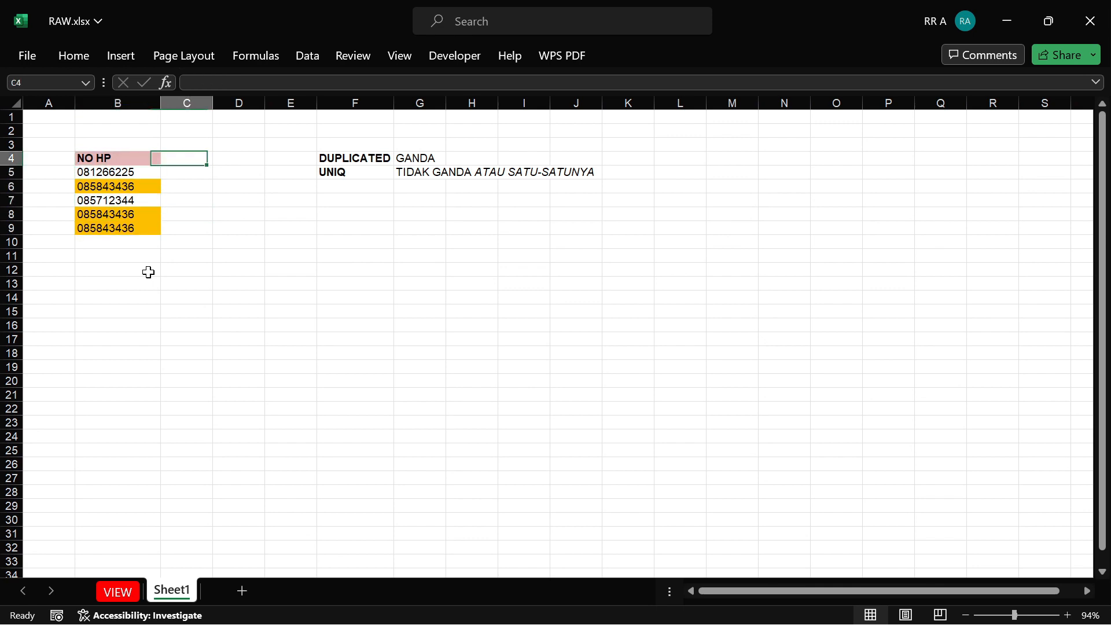
{"action": "key", "text": "Left"}
{"action": "key", "text": "Down"}
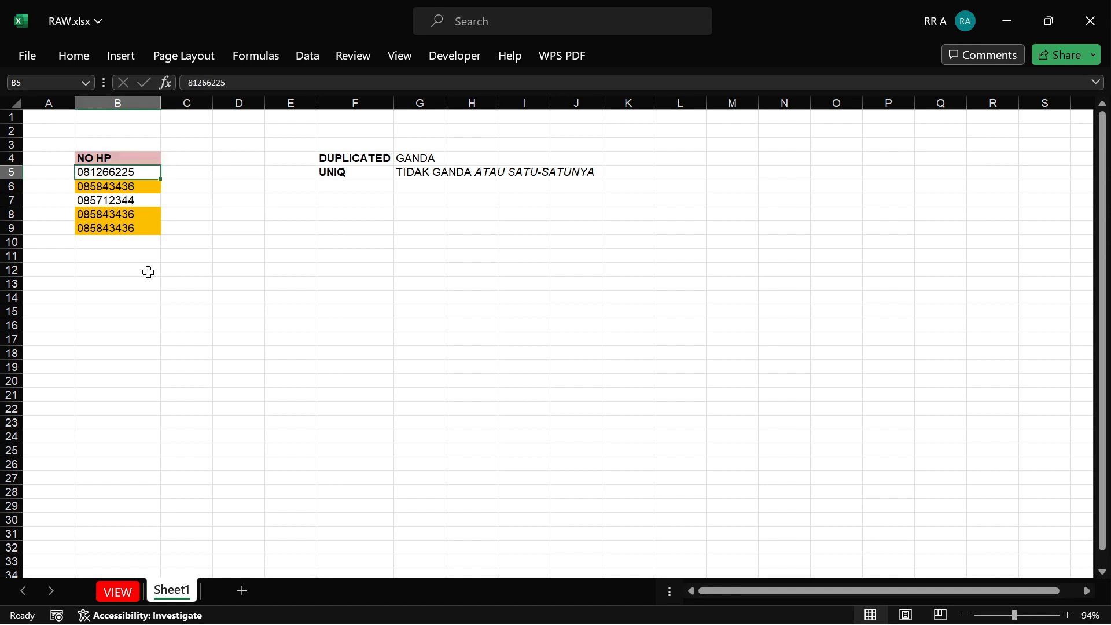
{"action": "key", "text": "Right"}
{"action": "key", "text": "Up"}
{"action": "key", "text": "Up"}
{"action": "key", "text": "Down"}
{"action": "key", "text": "Down"}
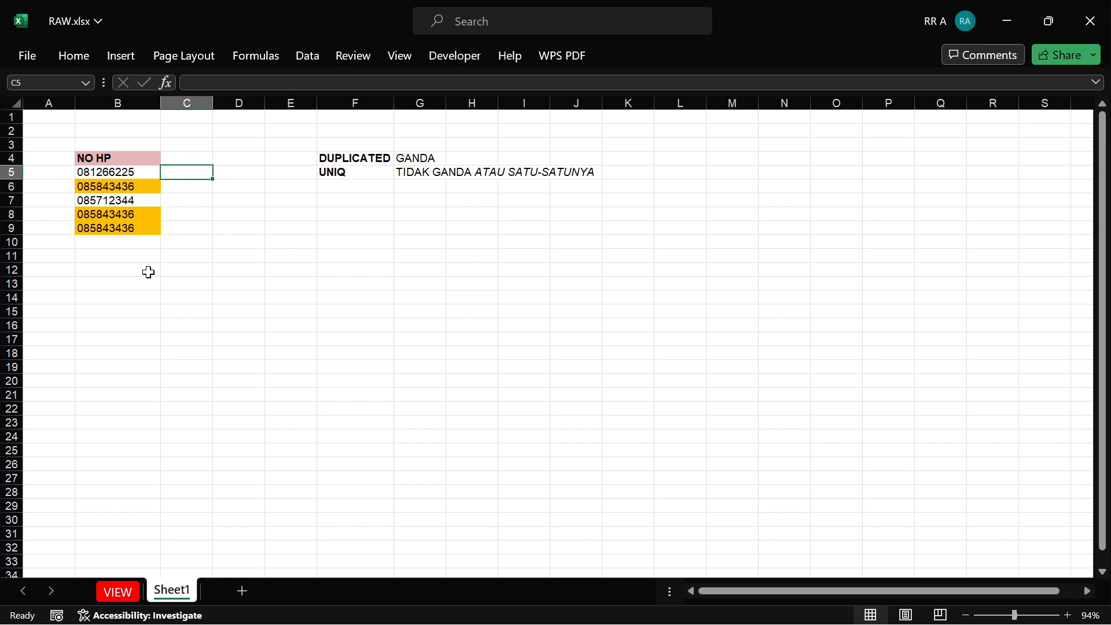
{"action": "key", "text": "Up"}
{"action": "key", "text": "Right"}
{"action": "key", "text": "Right"}
{"action": "key", "text": "Left"}
{"action": "key", "text": "Left"}
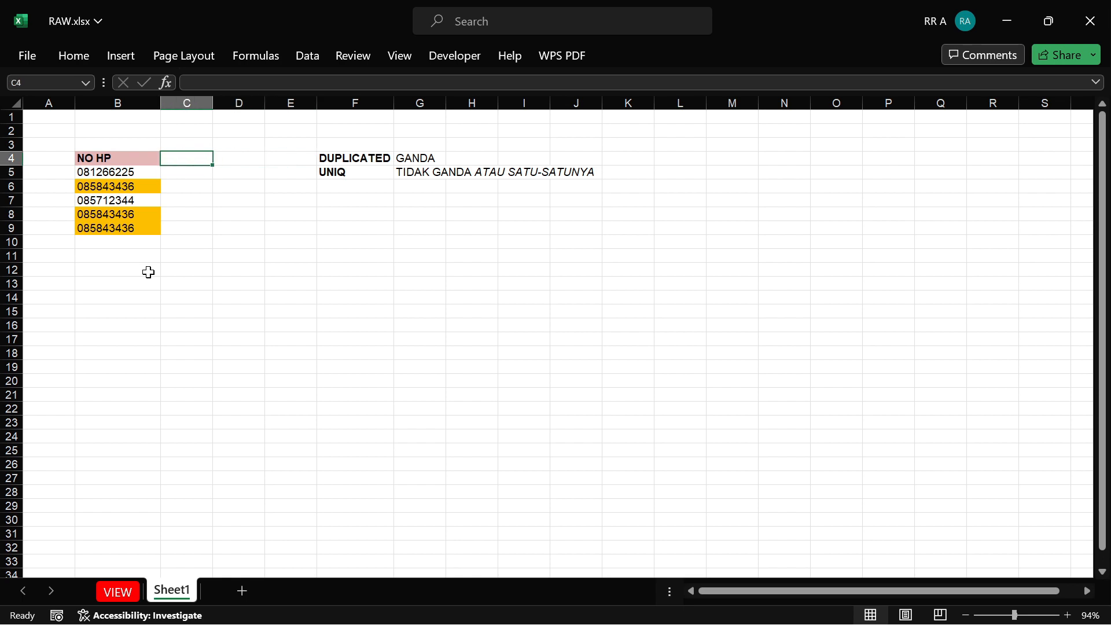
Step: Enter =UNIQUE(B5:B9) in cell D5 to extract the distinct phone numbers from the NO HP list
{"action": "key", "text": "Down"}
{"action": "key", "text": "Right"}
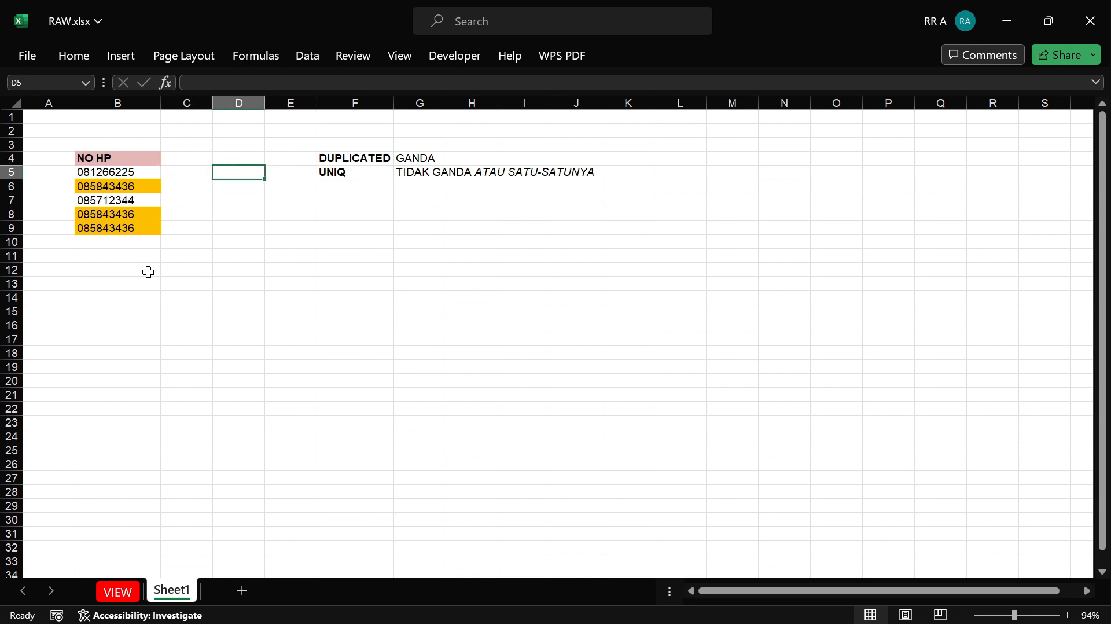
{"action": "type", "text": "=UNIQUE"}
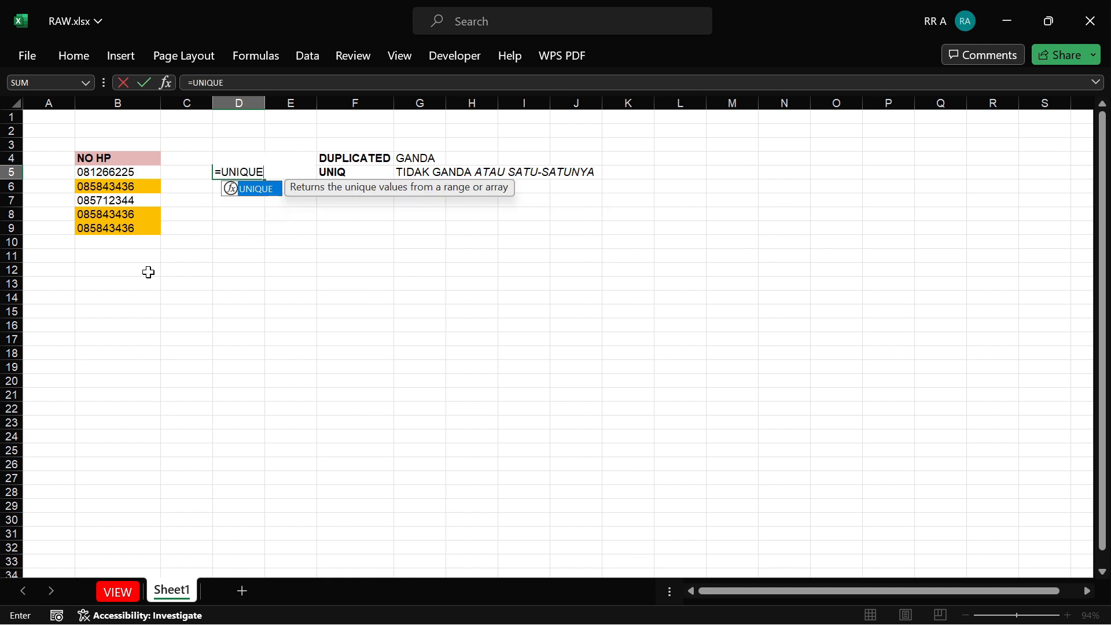
{"action": "type", "text": "("}
{"action": "key", "text": "Left"}
{"action": "key", "text": "Left"}
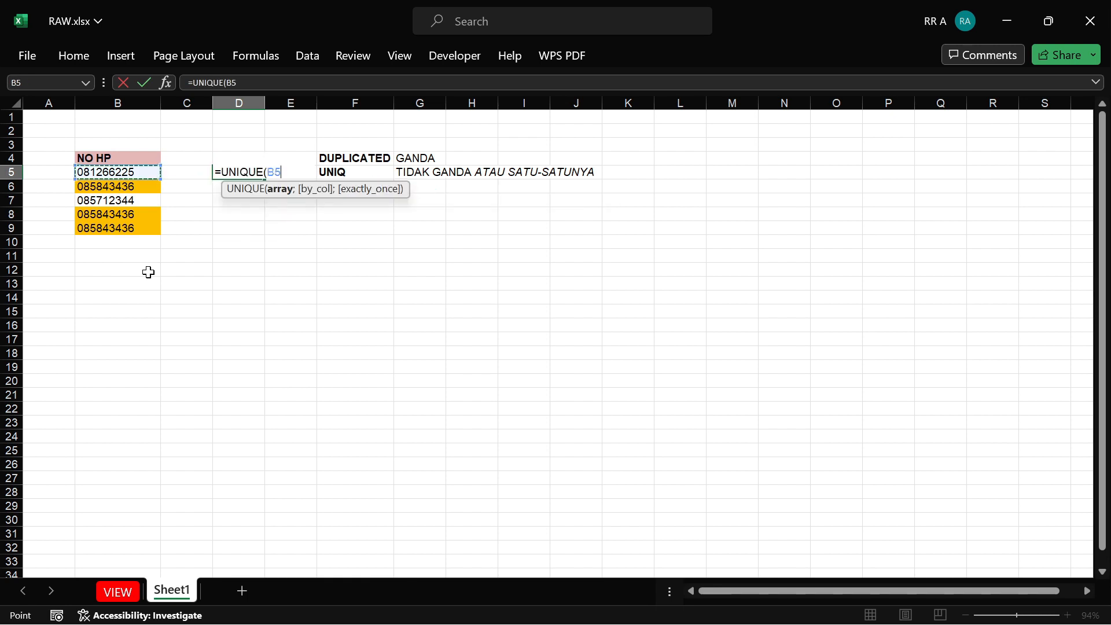
{"action": "key", "text": "ctrl+shift+Down"}
{"action": "key", "text": "Return"}
Step: AutoFit the width of column D to its extracted phone numbers
{"action": "key", "text": "Up"}
{"action": "key", "text": "ctrl+space"}
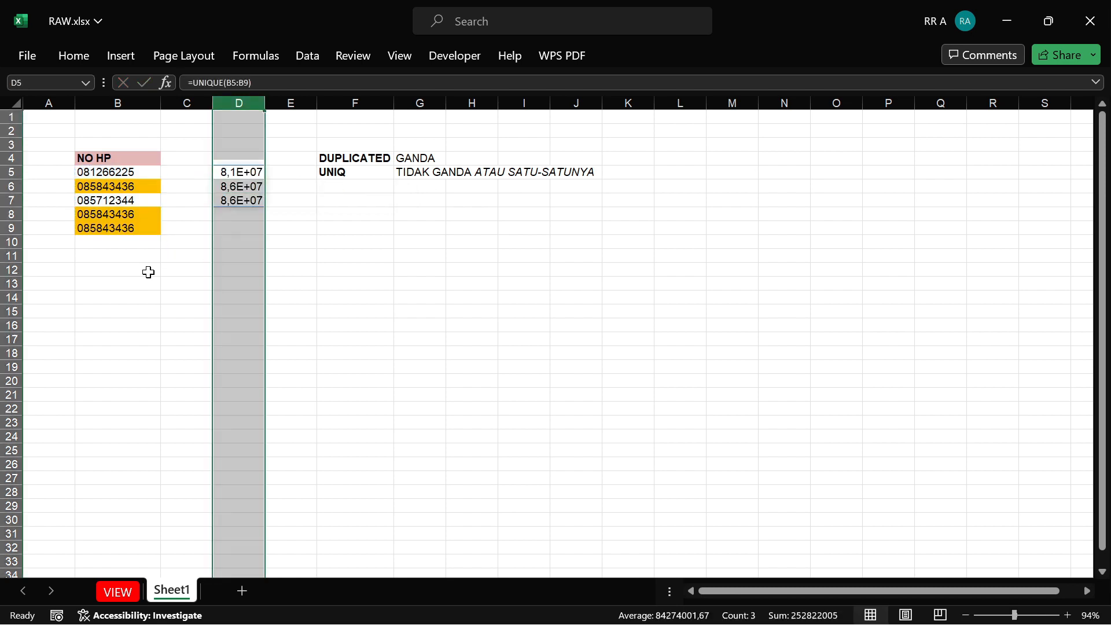
{"action": "key", "text": "alt+h"}
{"action": "key", "text": "o"}
{"action": "key", "text": "i"}
{"action": "key", "text": "Down"}
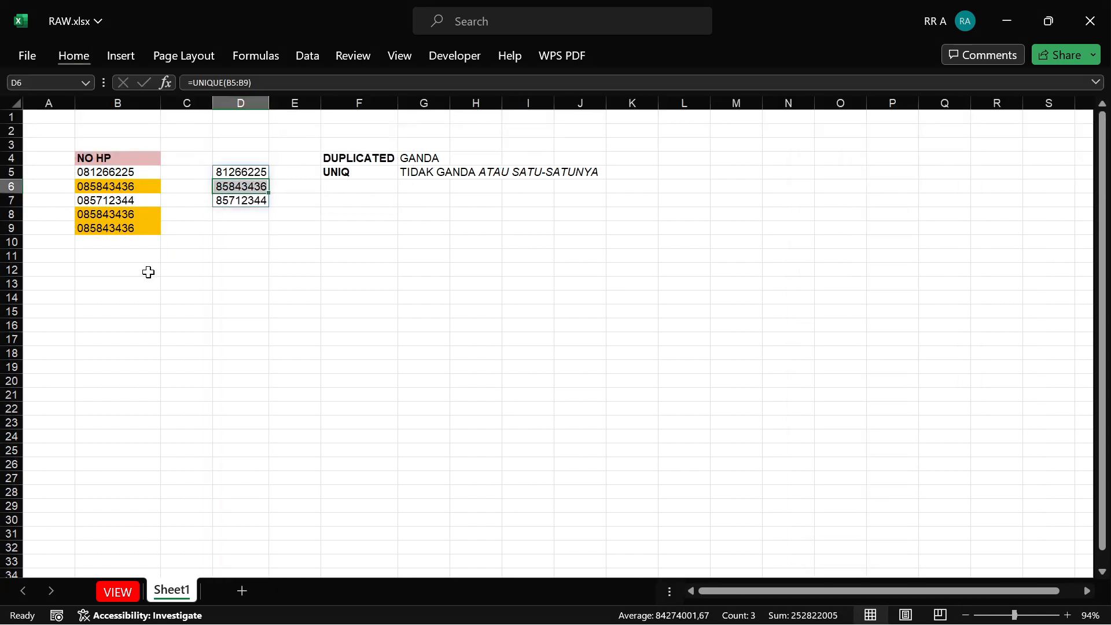
Step: Compare the full NO HP list in B5:B9 with the extracted values in D5:D7
{"action": "key", "text": "Up"}
{"action": "key", "text": "Left"}
{"action": "key", "text": "Left"}
{"action": "key", "text": "shift+Down"}
{"action": "key", "text": "shift+Down"}
{"action": "key", "text": "shift+Down"}
{"action": "key", "text": "shift+Down"}
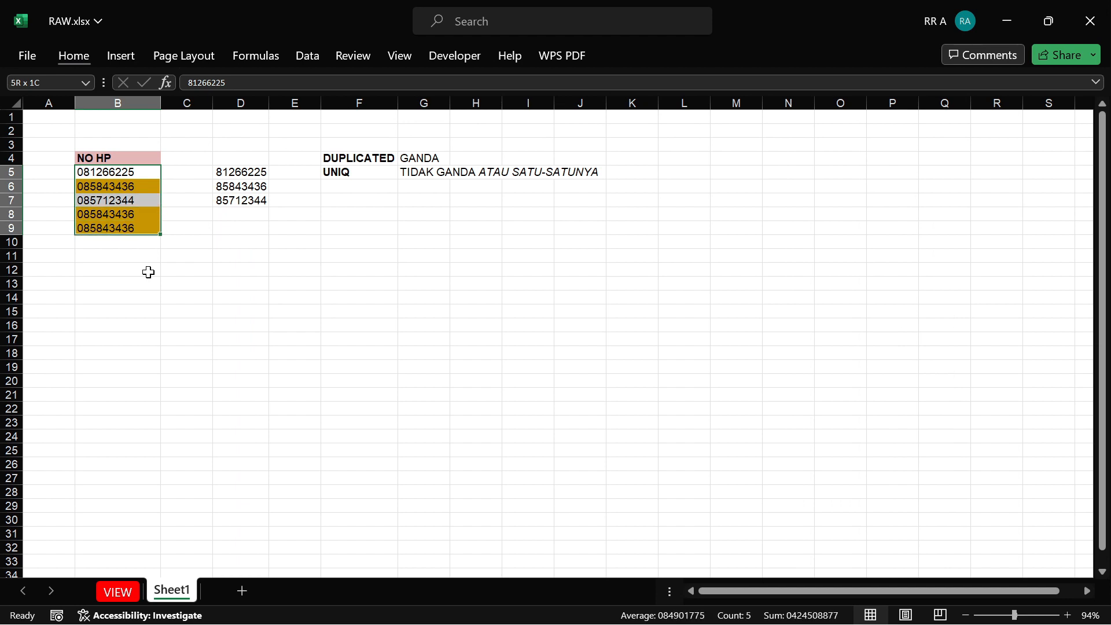
{"action": "key", "text": "Right"}
{"action": "key", "text": "Right"}
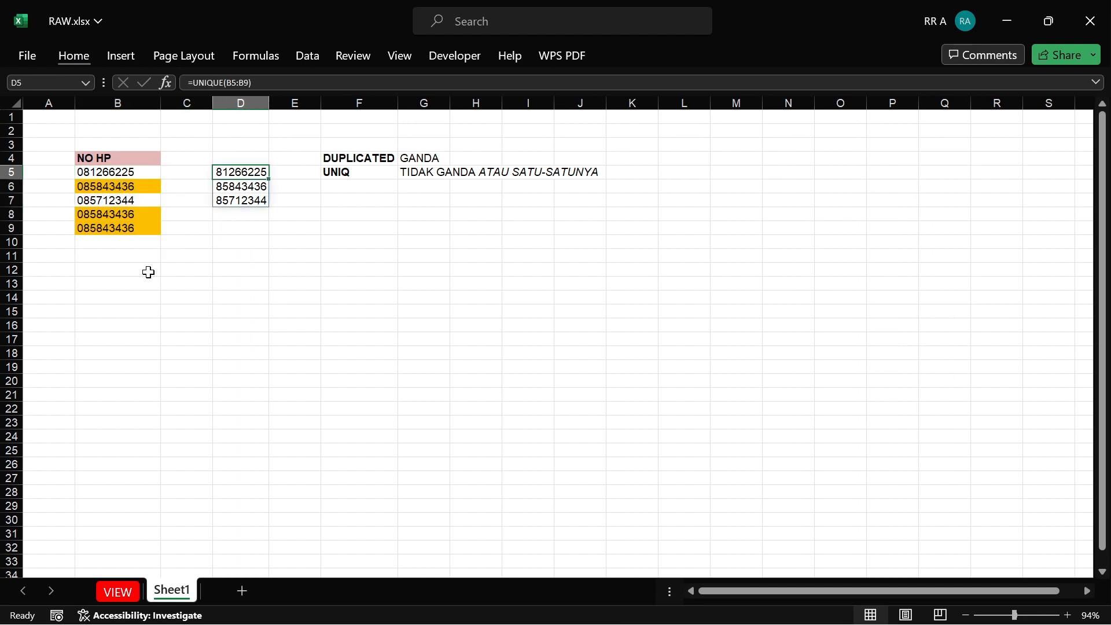
{"action": "key", "text": "shift+Down"}
{"action": "key", "text": "shift+Down"}
Step: Add the header UNIQ in cell D4 above the extracted numbers and make it bold
{"action": "key", "text": "Up"}
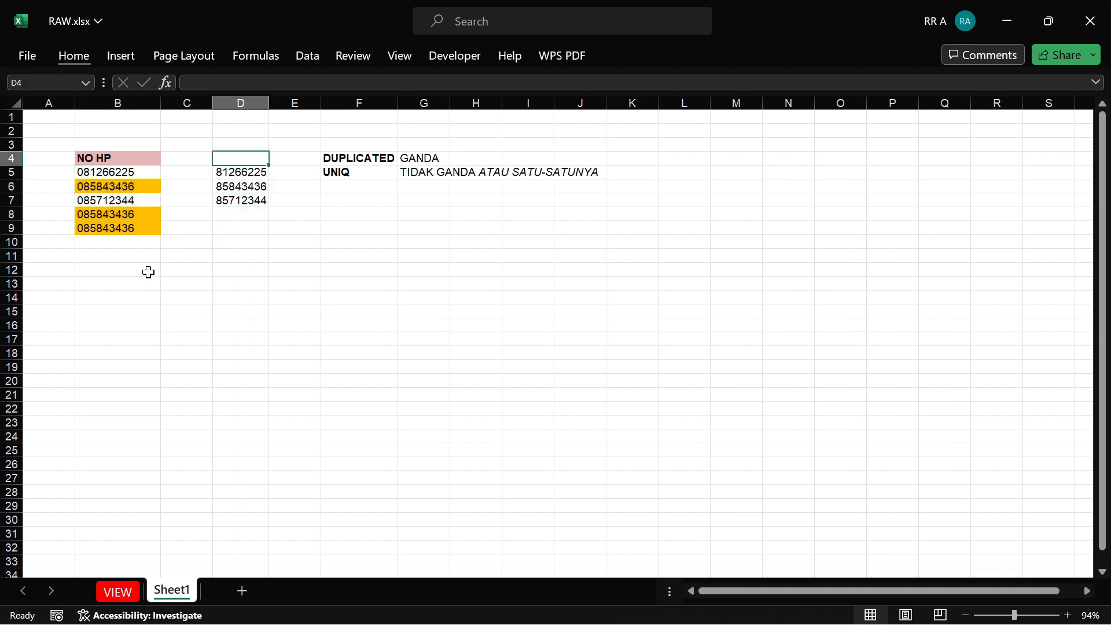
{"action": "type", "text": "UNIQ"}
{"action": "key", "text": "Return"}
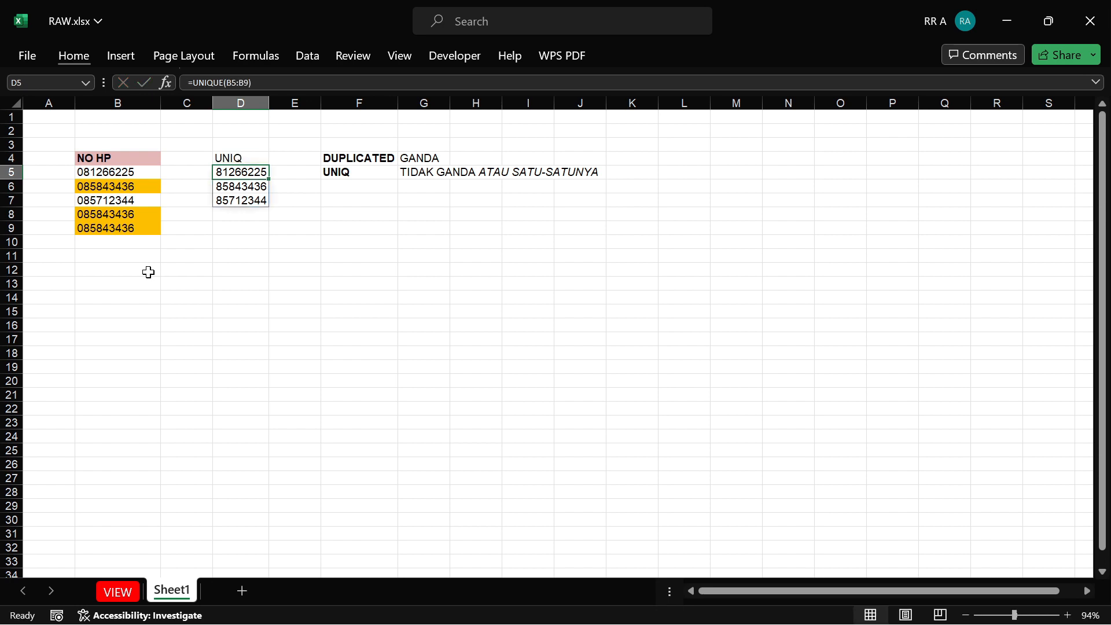
{"action": "key", "text": "Up"}
{"action": "key", "text": "ctrl+b"}
Step: Insert three blank columns before the UNIQ column so that its list moves to column G
{"action": "key", "text": "ctrl+space"}
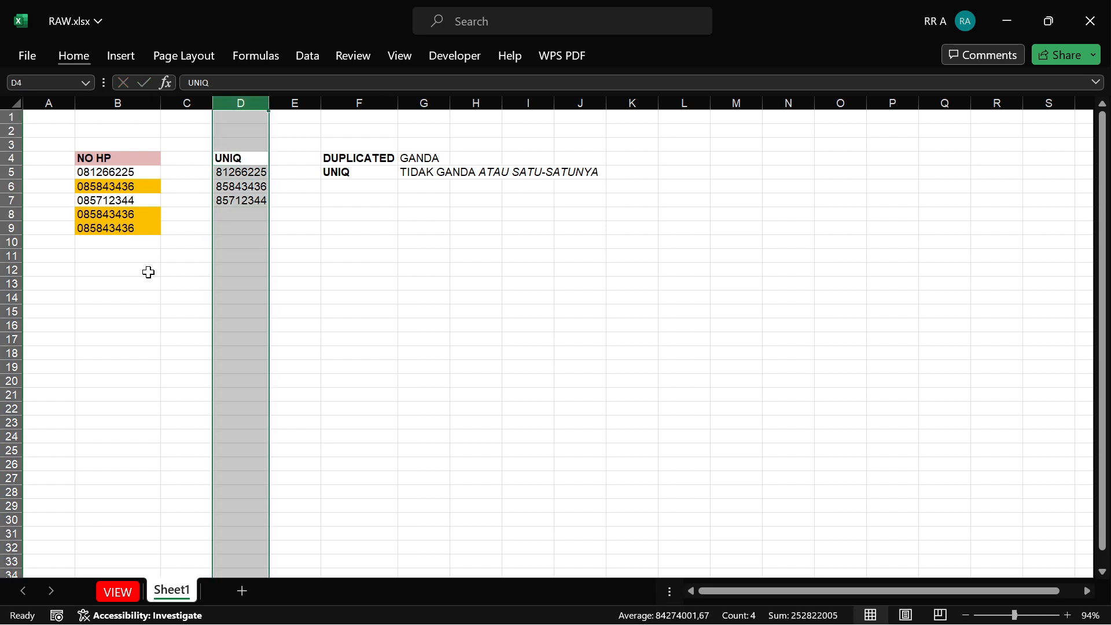
{"action": "key", "text": "ctrl+shift+plus"}
{"action": "key", "text": "ctrl+shift+plus"}
{"action": "key", "text": "ctrl+shift+plus"}
{"action": "key", "text": "Right"}
{"action": "key", "text": "Right"}
{"action": "key", "text": "Right"}
{"action": "key", "text": "Down"}
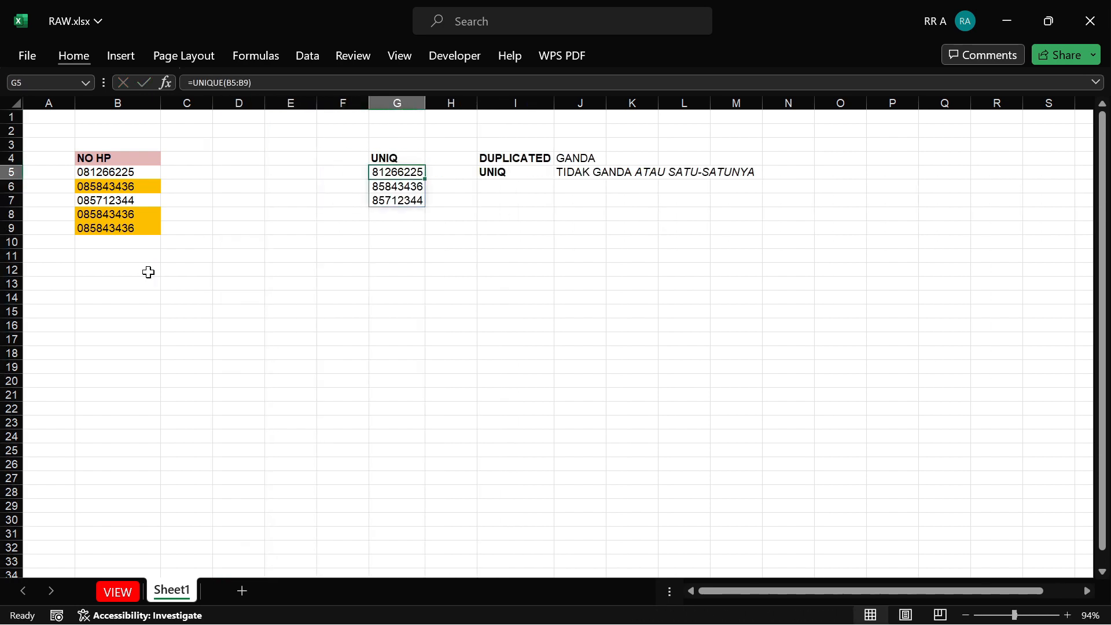
{"action": "key", "text": "Up"}
{"action": "key", "text": "Left"}
{"action": "key", "text": "Left"}
{"action": "key", "text": "Left"}
{"action": "key", "text": "Left"}
{"action": "key", "text": "Left"}
{"action": "key", "text": "Right"}
{"action": "key", "text": "Down"}
{"action": "key", "text": "Down"}
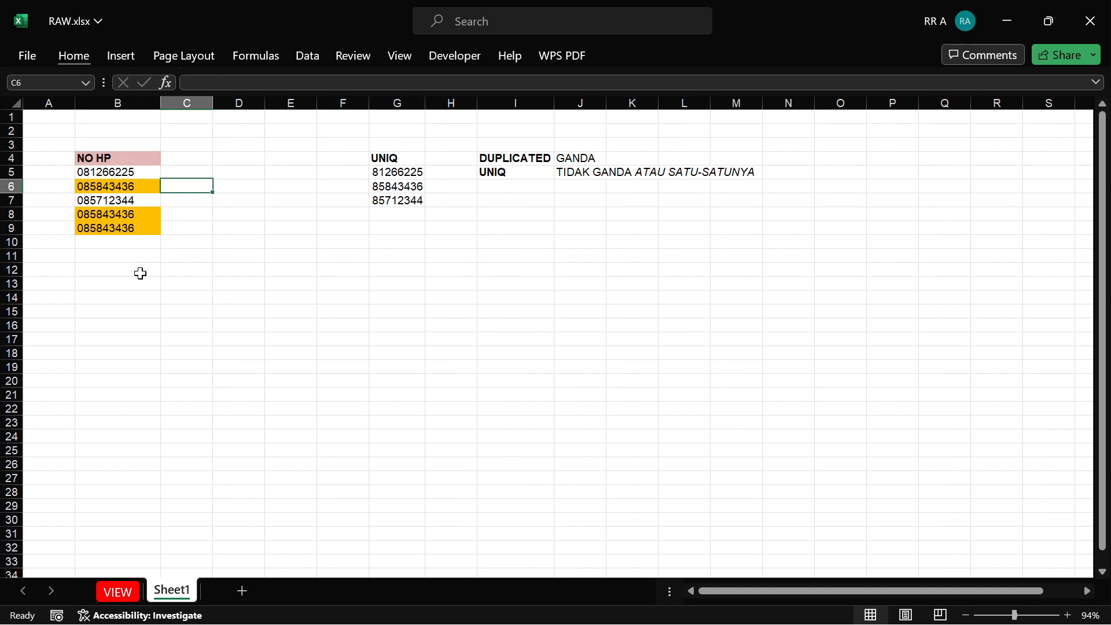
{"action": "key", "text": "Down"}
{"action": "key", "text": "Left"}
{"action": "key", "text": "Up"}
{"action": "key", "text": "Down"}
{"action": "key", "text": "Down"}
{"action": "key", "text": "Down"}
{"action": "key", "text": "Down"}
{"action": "key", "text": "Right"}
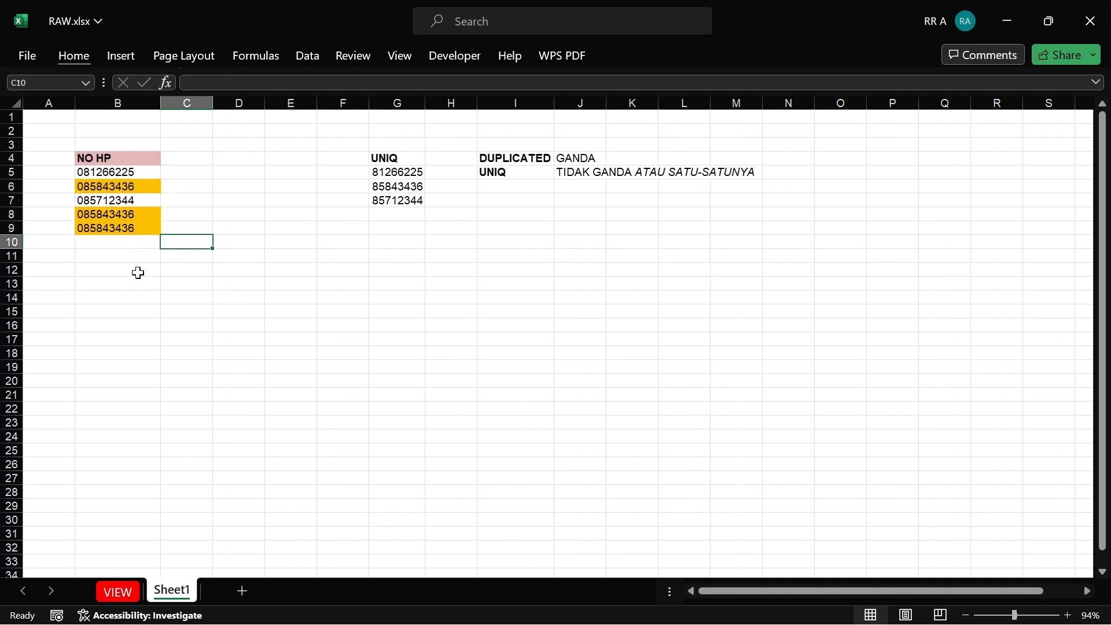
{"action": "key", "text": "Right"}
{"action": "key", "text": "Up"}
{"action": "key", "text": "Up"}
{"action": "key", "text": "Up"}
{"action": "key", "text": "Up"}
{"action": "key", "text": "Left"}
{"action": "key", "text": "Up"}
{"action": "key", "text": "Up"}
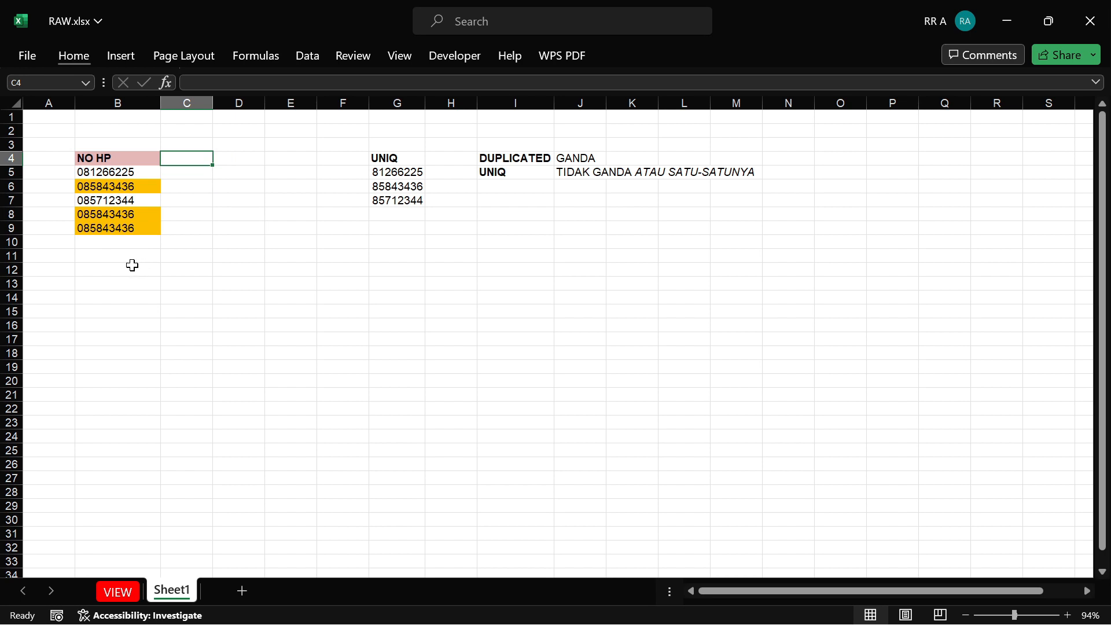
{"action": "type", "text": "mak"}
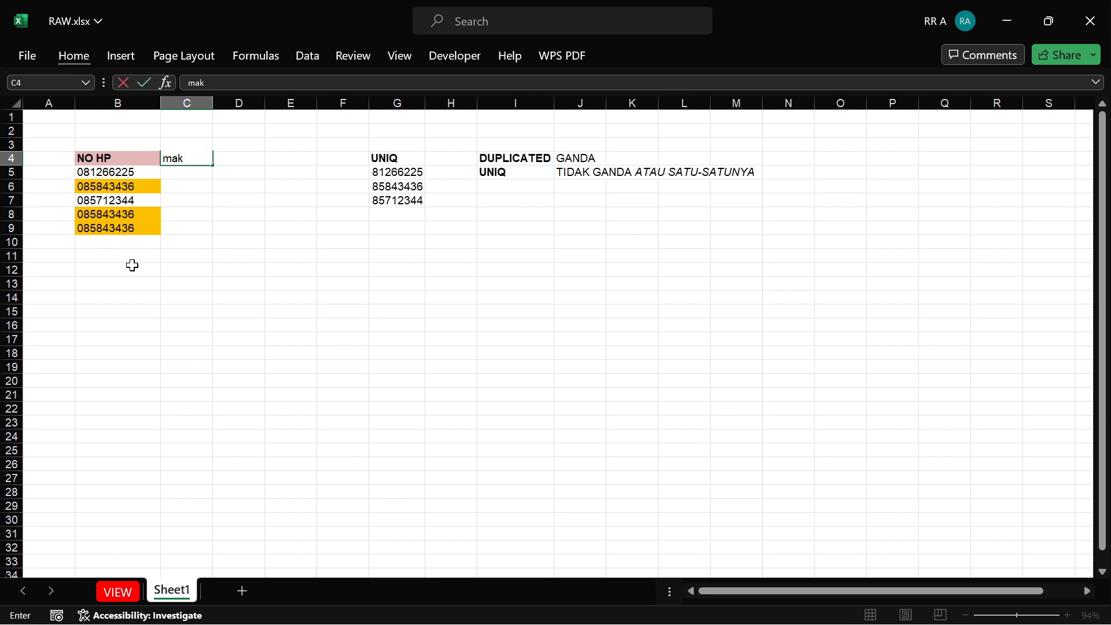
{"action": "key", "text": "BackSpace"}
{"action": "key", "text": "BackSpace"}
{"action": "key", "text": "BackSpace"}
{"action": "type", "text": "MA"}
{"action": "key", "text": "BackSpace"}
{"action": "key", "text": "Escape"}
Step: Copy the NO HP header into cell C4 and replace its text with MARKING
{"action": "key", "text": "Left"}
{"action": "key", "text": "ctrl+c"}
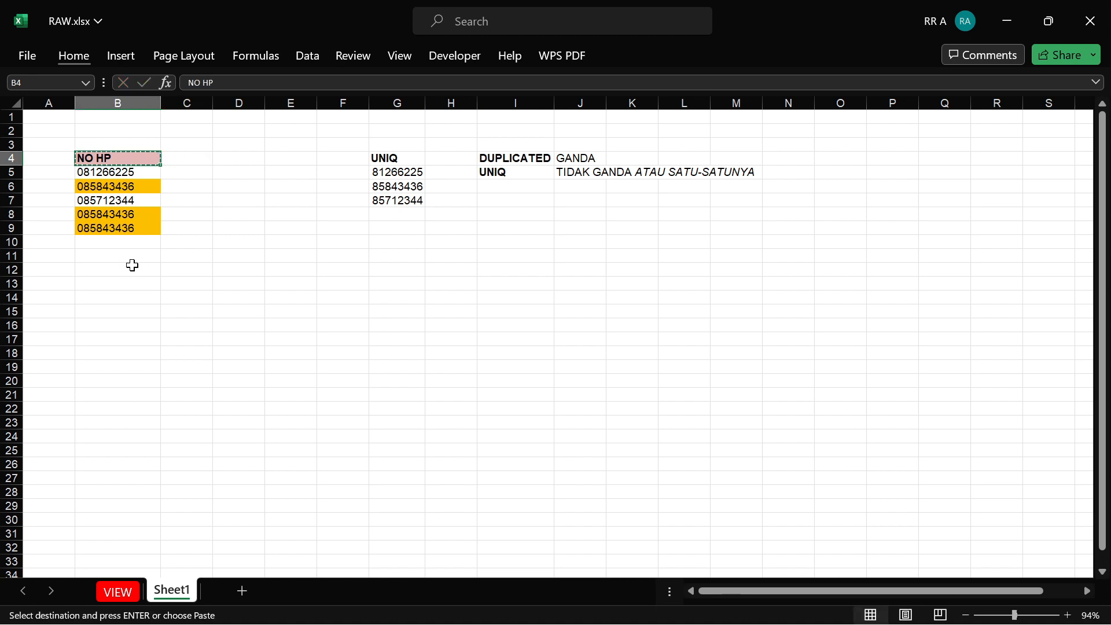
{"action": "key", "text": "Right"}
{"action": "key", "text": "ctrl+v"}
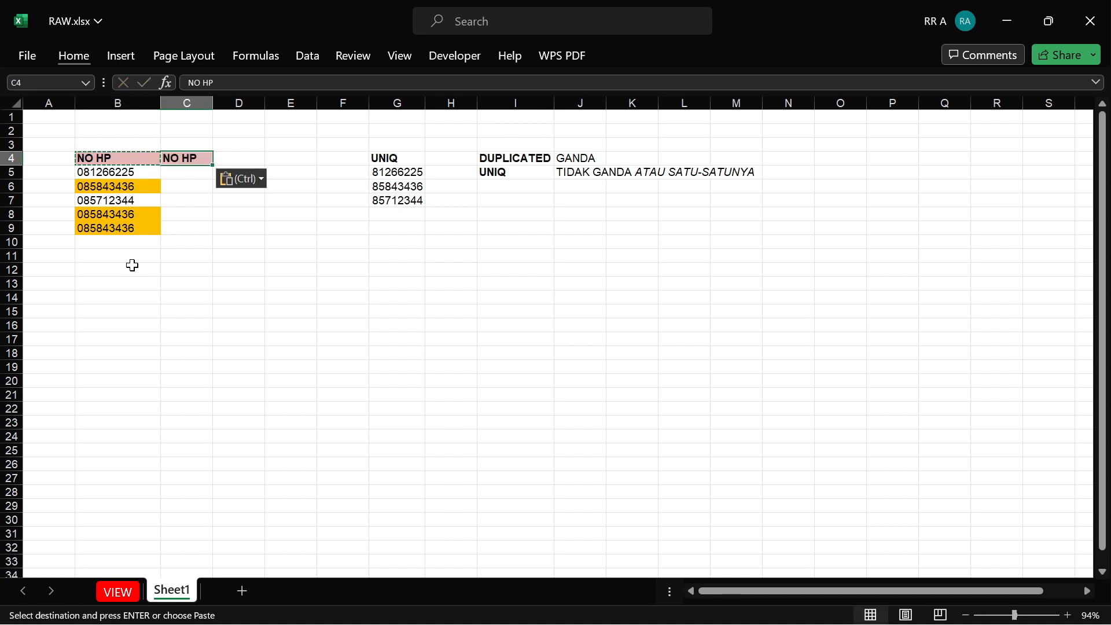
{"action": "type", "text": "MAKI"}
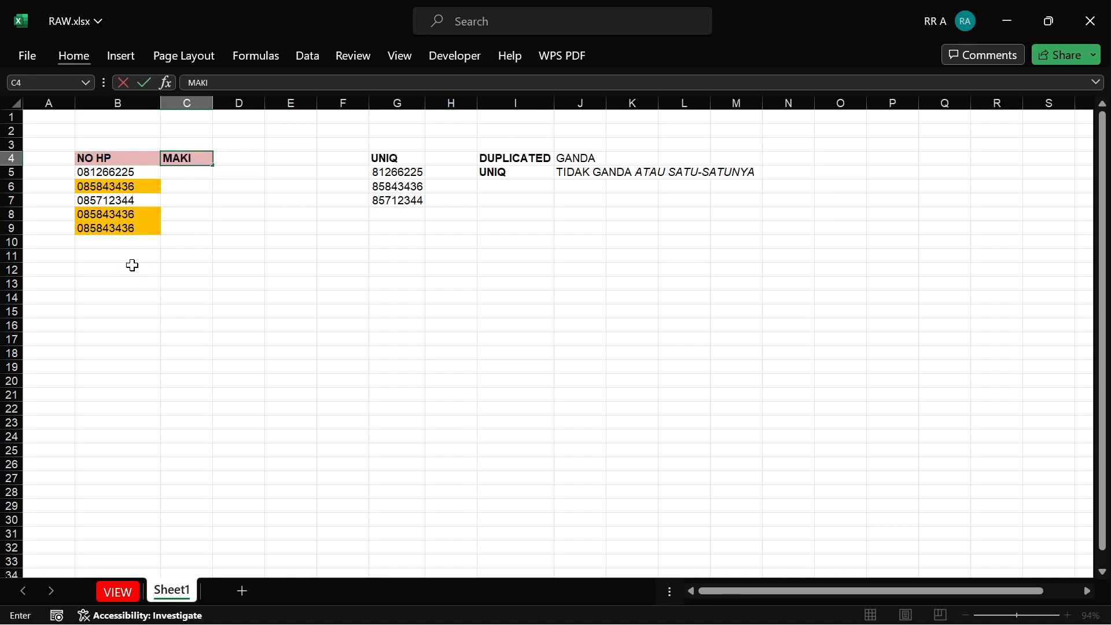
{"action": "key", "text": "BackSpace"}
{"action": "type", "text": "RKING"}
{"action": "key", "text": "Return"}
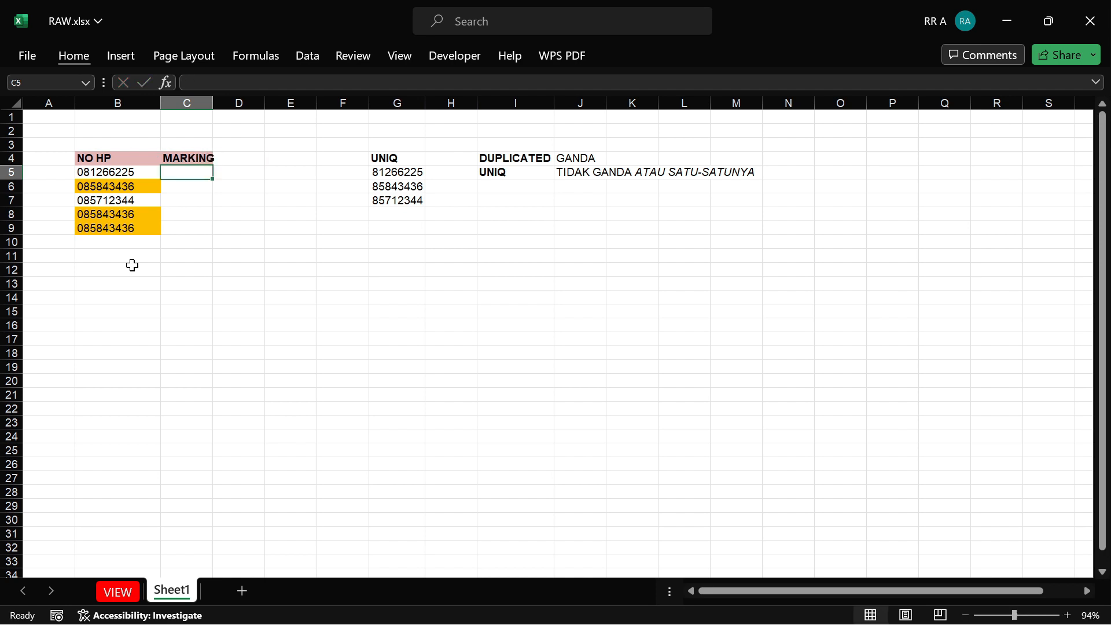
Step: AutoFit the width of column C to the MARKING header
{"action": "key", "text": "Up"}
{"action": "key", "text": "ctrl+space"}
{"action": "key", "text": "alt"}
{"action": "key", "text": "h"}
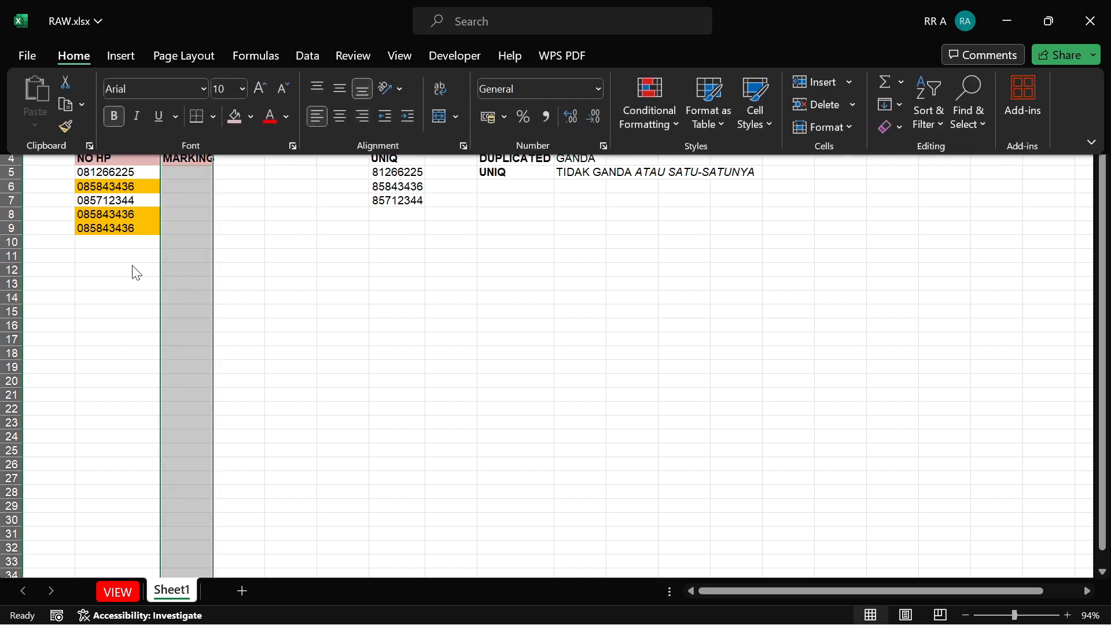
{"action": "key", "text": "o"}
{"action": "key", "text": "i"}
{"action": "key", "text": "Down"}
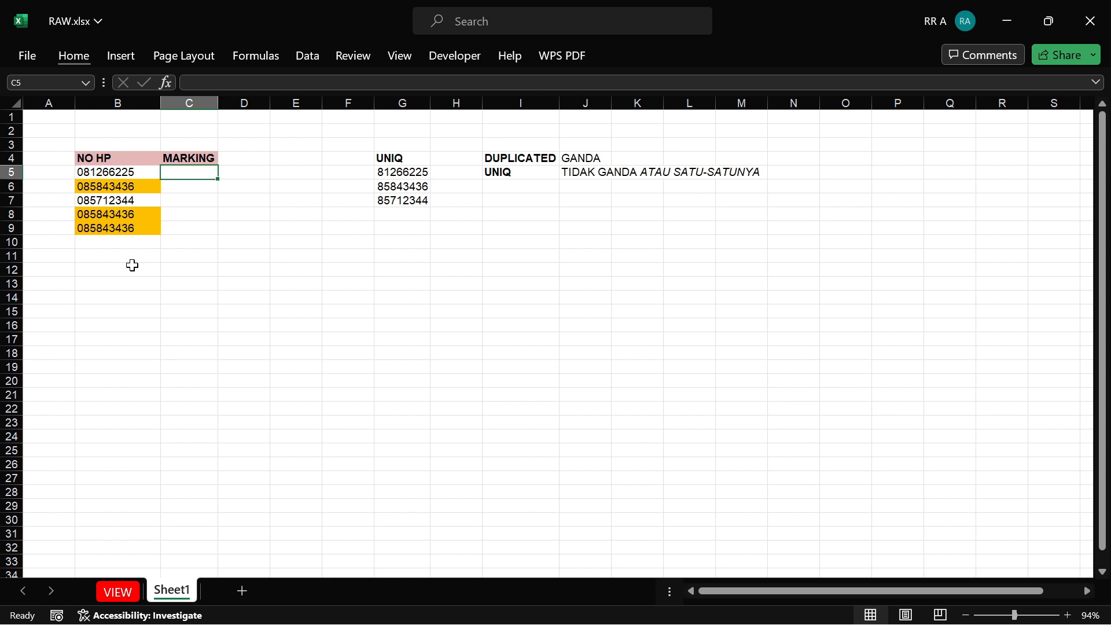
Step: Enter the running count formula =COUNTIFS($B$5:B5;B5) in cell C5, anchoring only the start of the criteria range
{"action": "type", "text": "=C"}
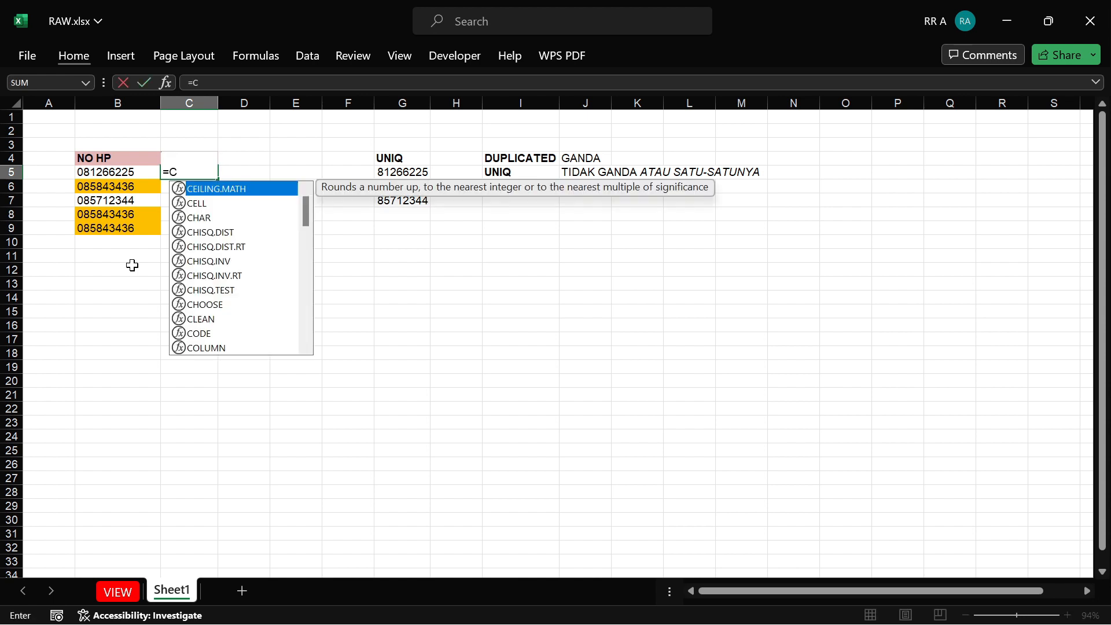
{"action": "type", "text": "OUNTIFS"}
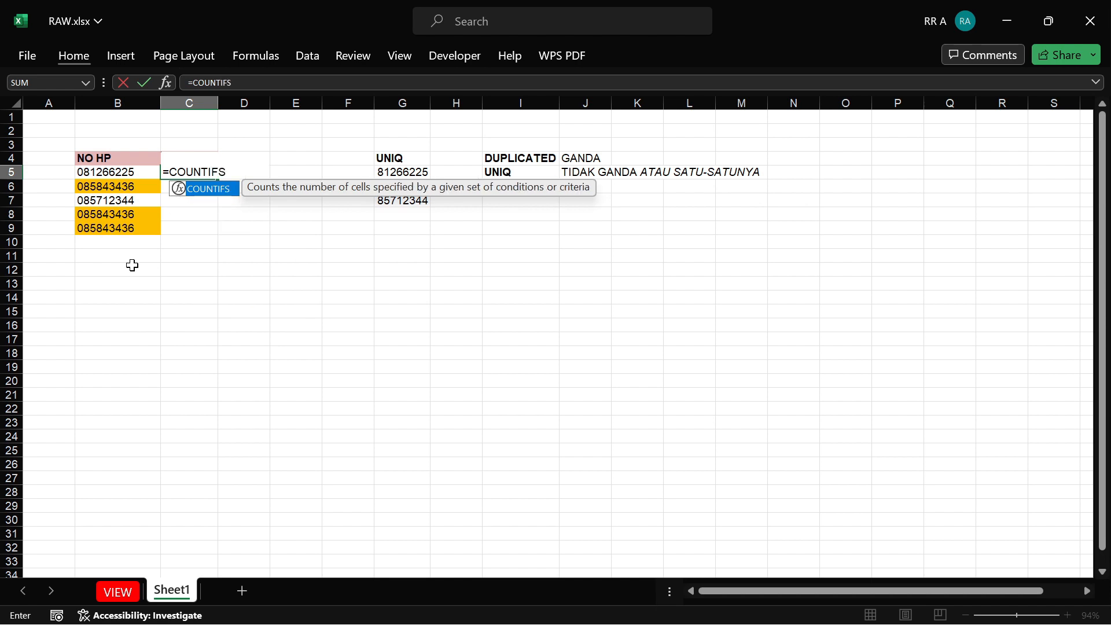
{"action": "type", "text": "("}
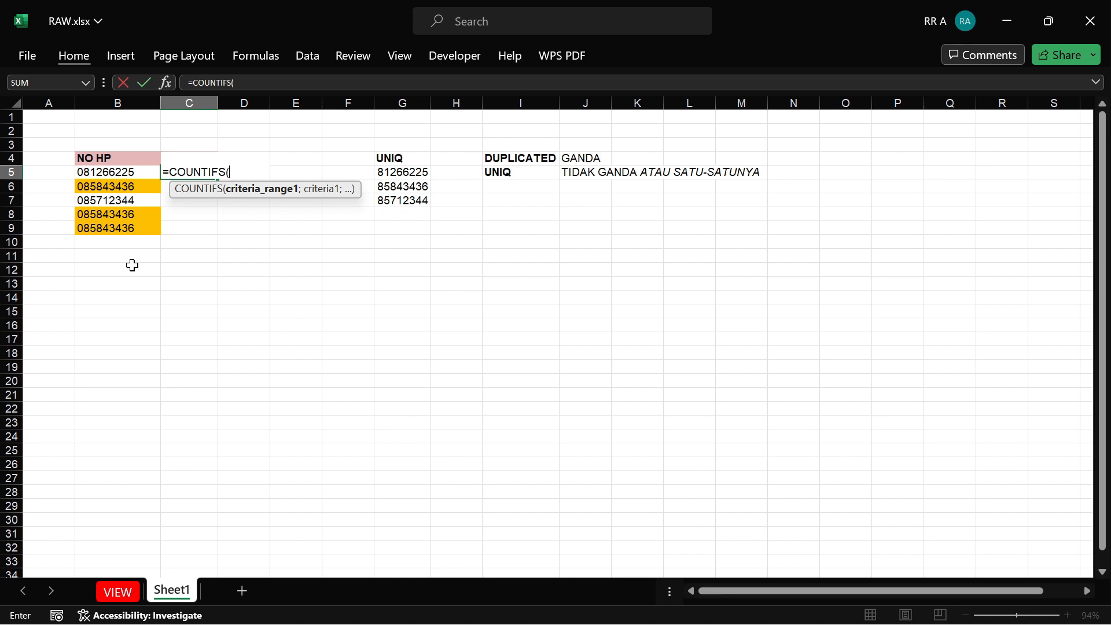
{"action": "key", "text": "Left"}
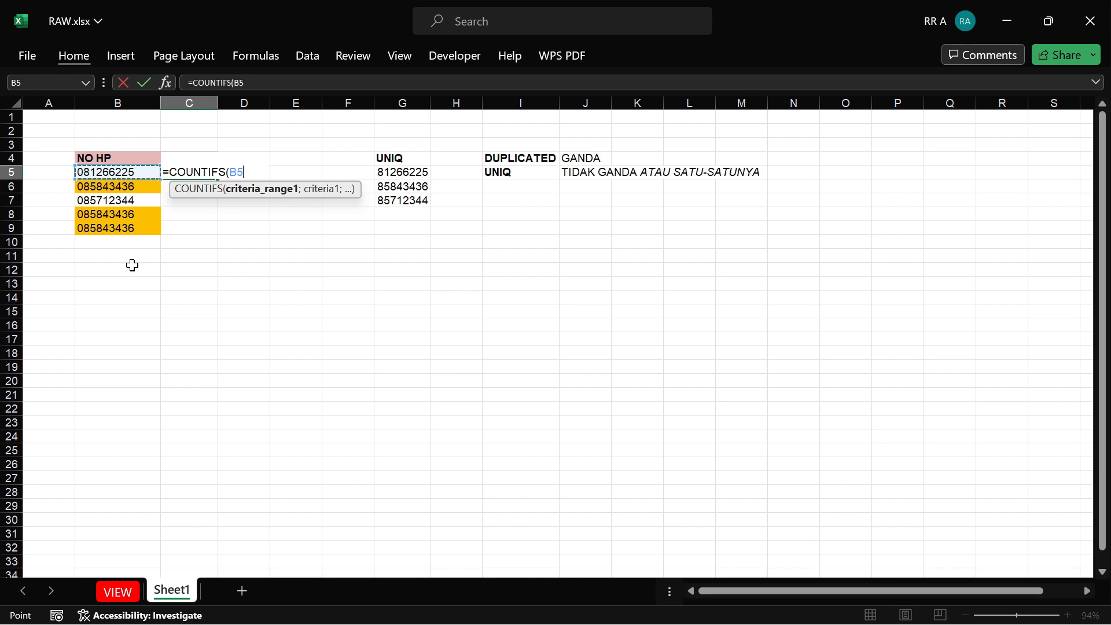
{"action": "key", "text": "F4"}
{"action": "key", "text": "F8"}
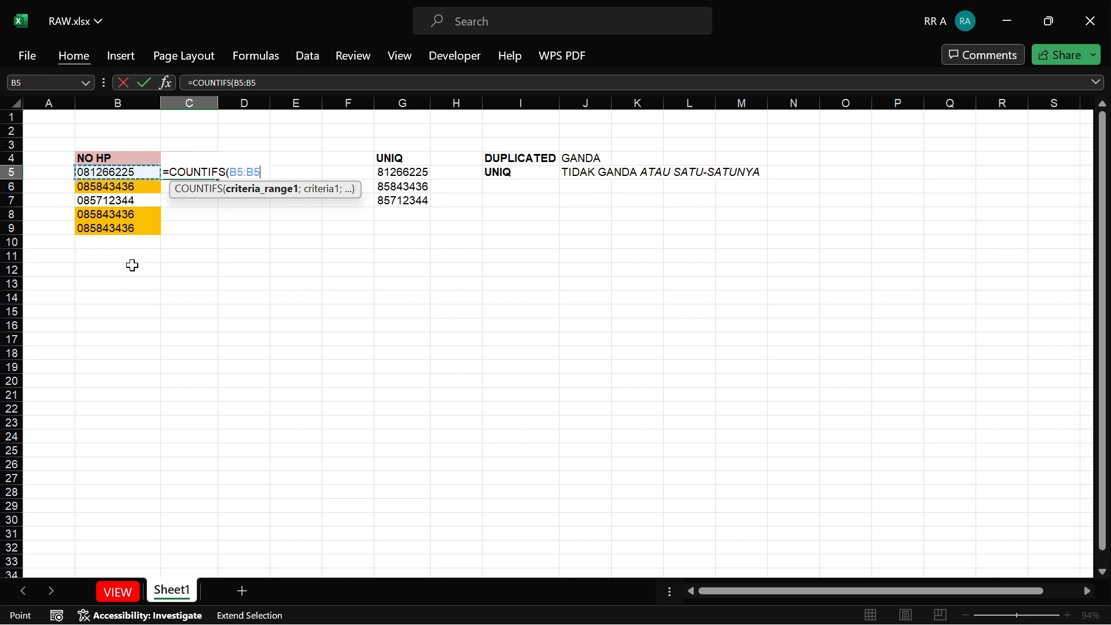
{"action": "left_click", "coordinate": [244, 168]}
{"action": "left_click", "coordinate": [244, 168]}
{"action": "double_click", "coordinate": [244, 168]}
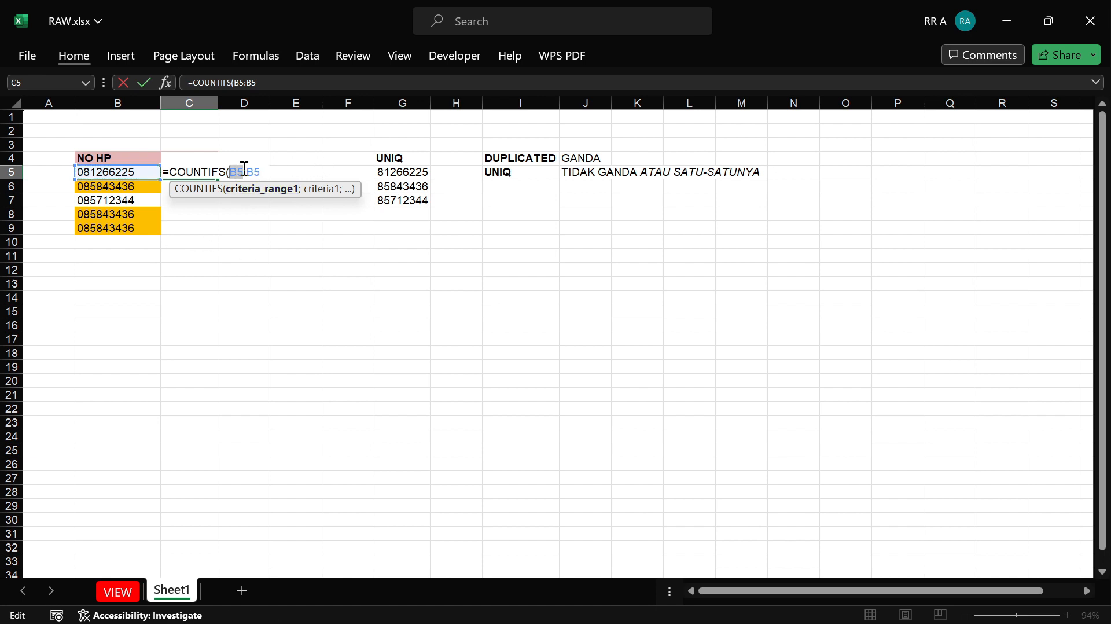
{"action": "key", "text": "F4"}
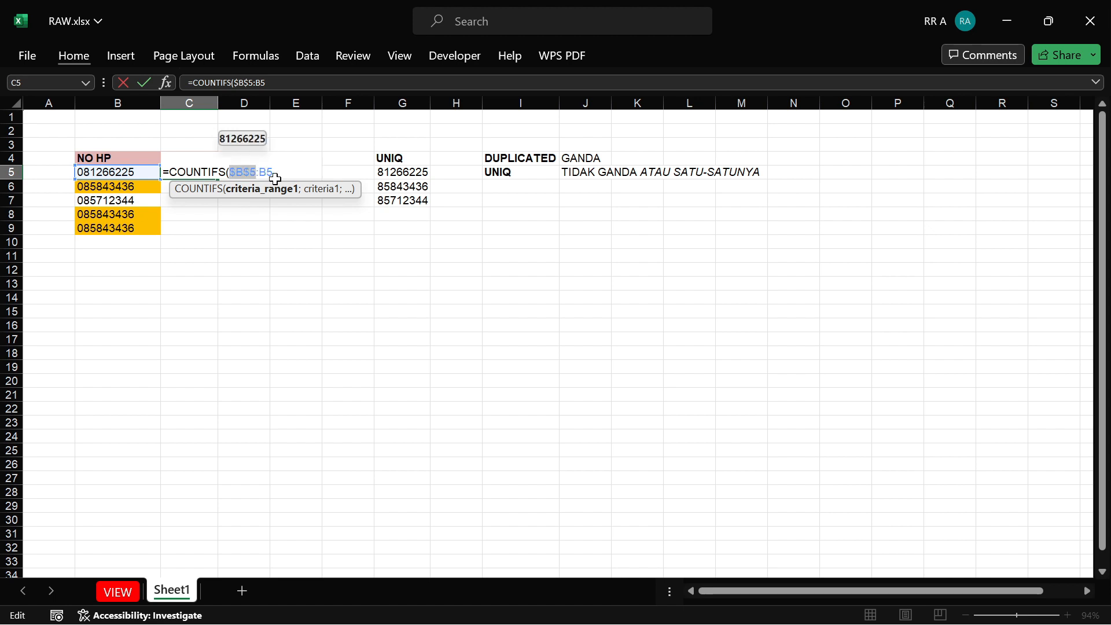
{"action": "left_click", "coordinate": [302, 170]}
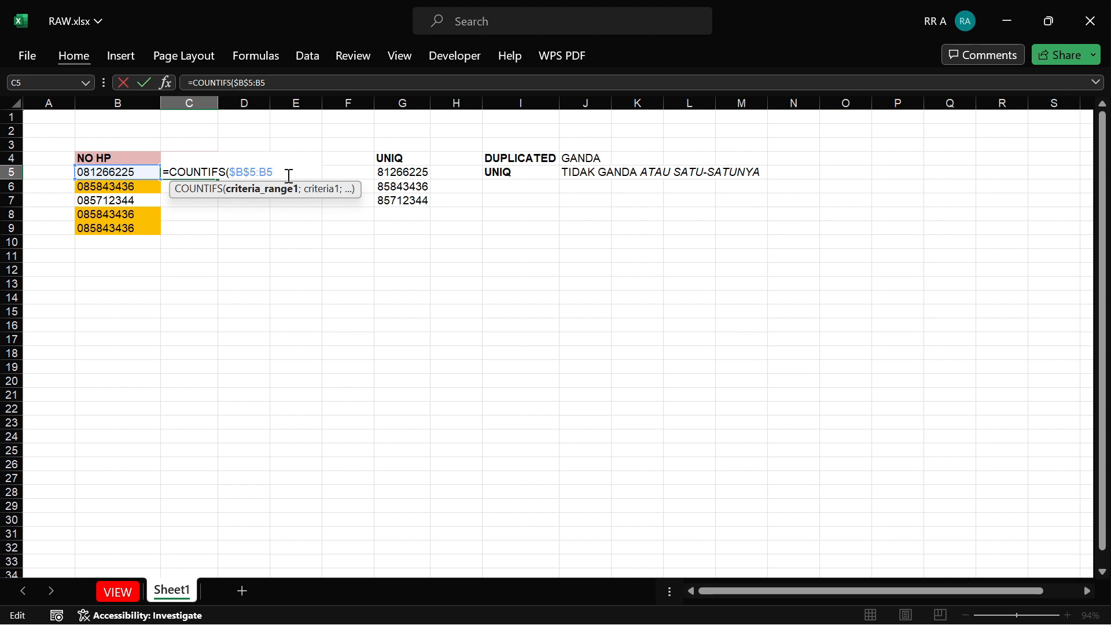
{"action": "type", "text": ";"}
{"action": "left_click", "coordinate": [115, 172]}
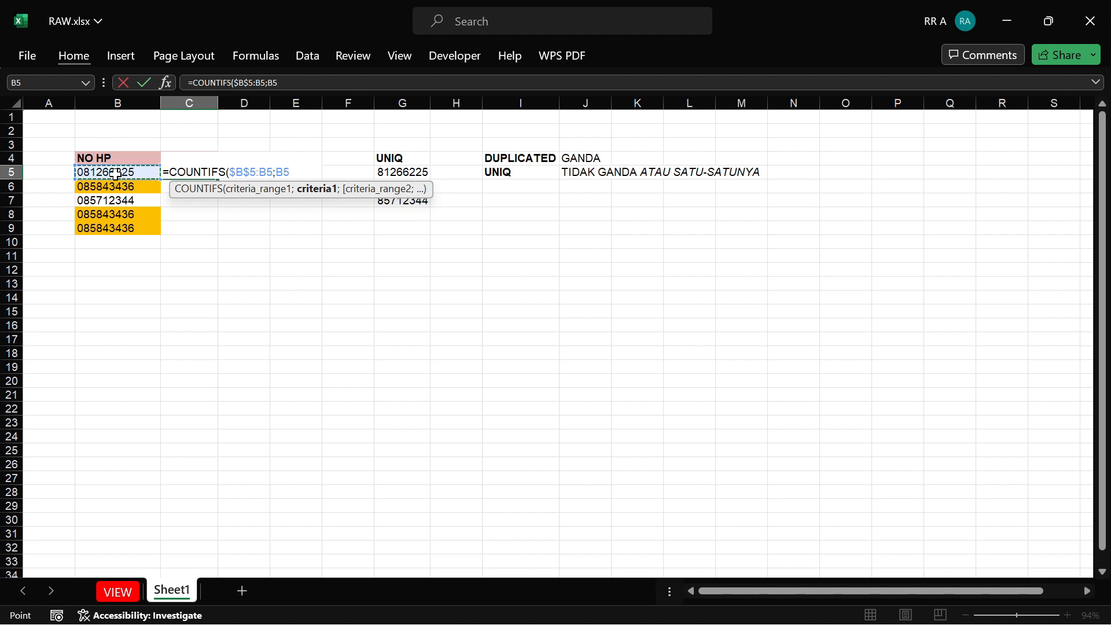
{"action": "key", "text": "Return"}
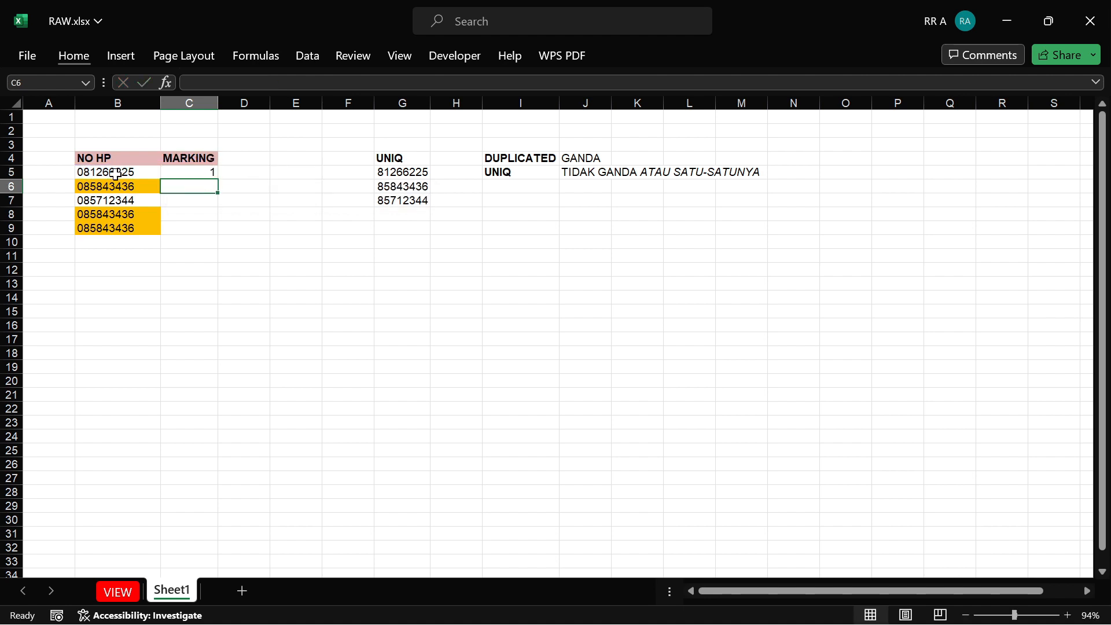
Step: Fill the COUNTIFS formula from C5 down through C9, matching the length of the NO HP list
{"action": "left_click", "coordinate": [115, 172]}
{"action": "key", "text": "ctrl+Down"}
{"action": "key", "text": "Right"}
{"action": "key", "text": "ctrl+shift+Up"}
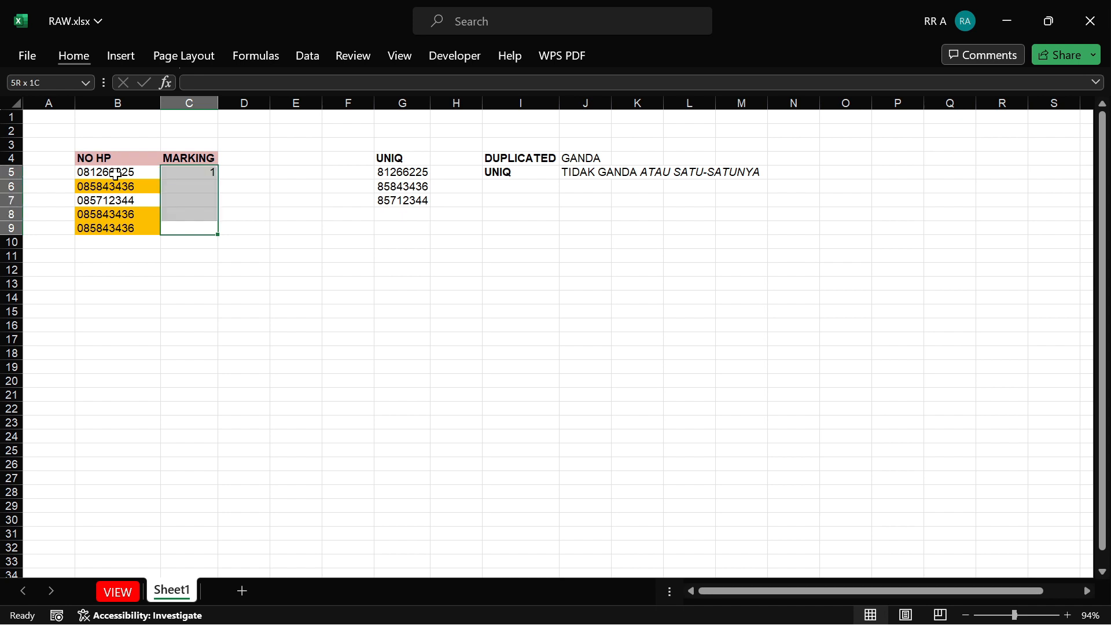
{"action": "key", "text": "ctrl+d"}
Step: Examine the running counts in the MARKING column, comparing first occurrences in C5:C7 with repeats in C8:C9
{"action": "key", "text": "Up"}
{"action": "key", "text": "Up"}
{"action": "key", "text": "Up"}
{"action": "key", "text": "Up"}
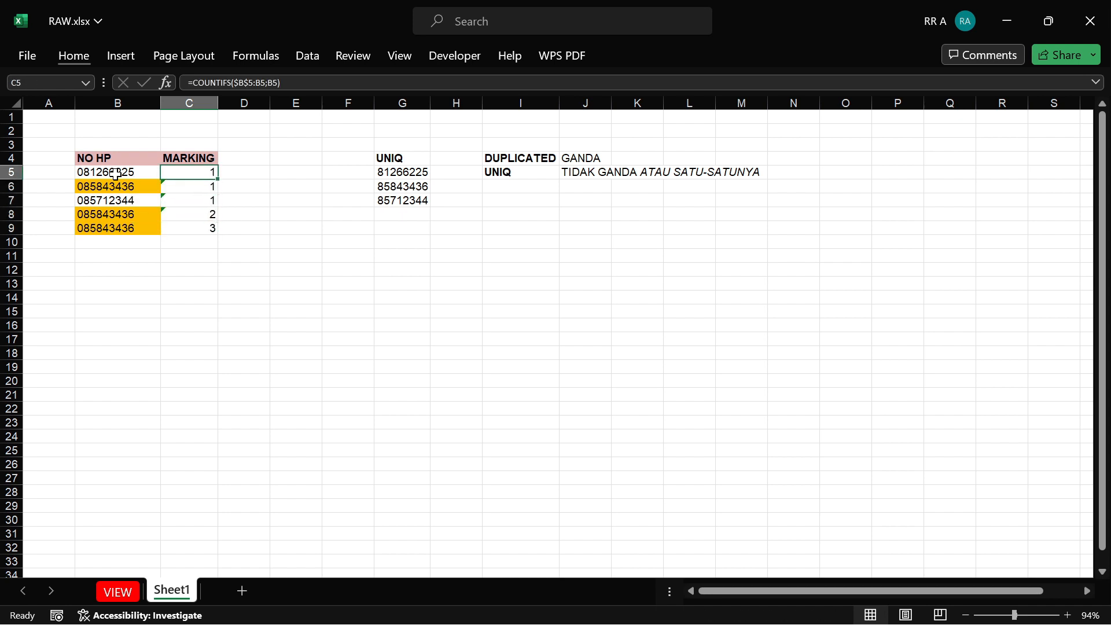
{"action": "key", "text": "Down"}
{"action": "key", "text": "Down"}
{"action": "key", "text": "Down"}
{"action": "key", "text": "Down"}
{"action": "key", "text": "Up"}
{"action": "key", "text": "Up"}
{"action": "key", "text": "Up"}
{"action": "key", "text": "Down"}
{"action": "key", "text": "Up"}
{"action": "key", "text": "shift+Down"}
{"action": "key", "text": "shift+Down"}
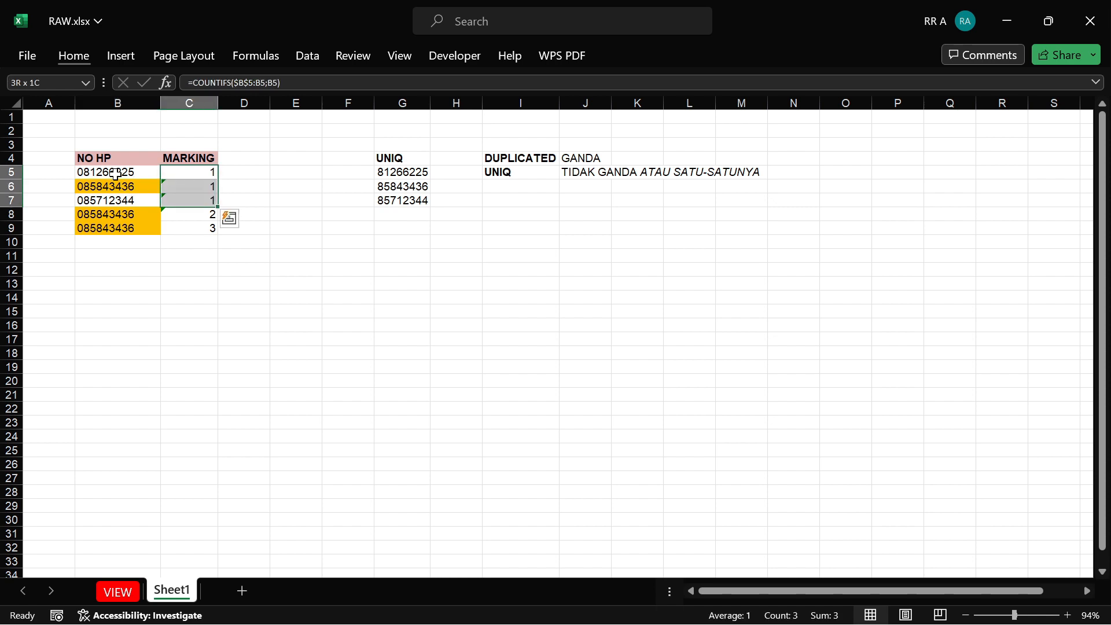
{"action": "key", "text": "Down"}
{"action": "key", "text": "Down"}
{"action": "key", "text": "Down"}
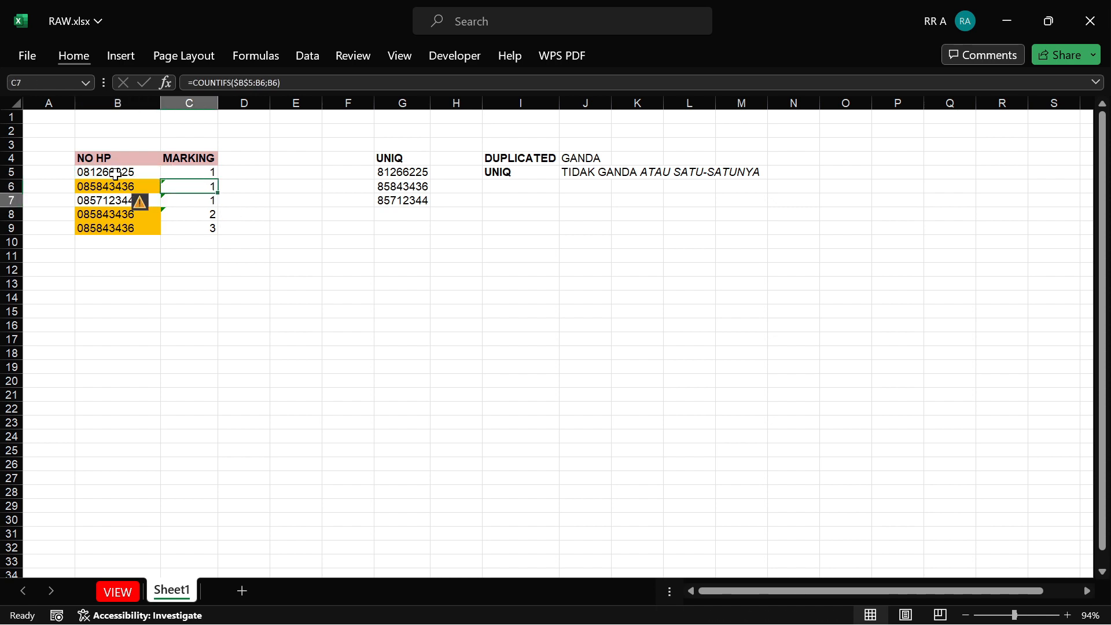
{"action": "key", "text": "shift+Down"}
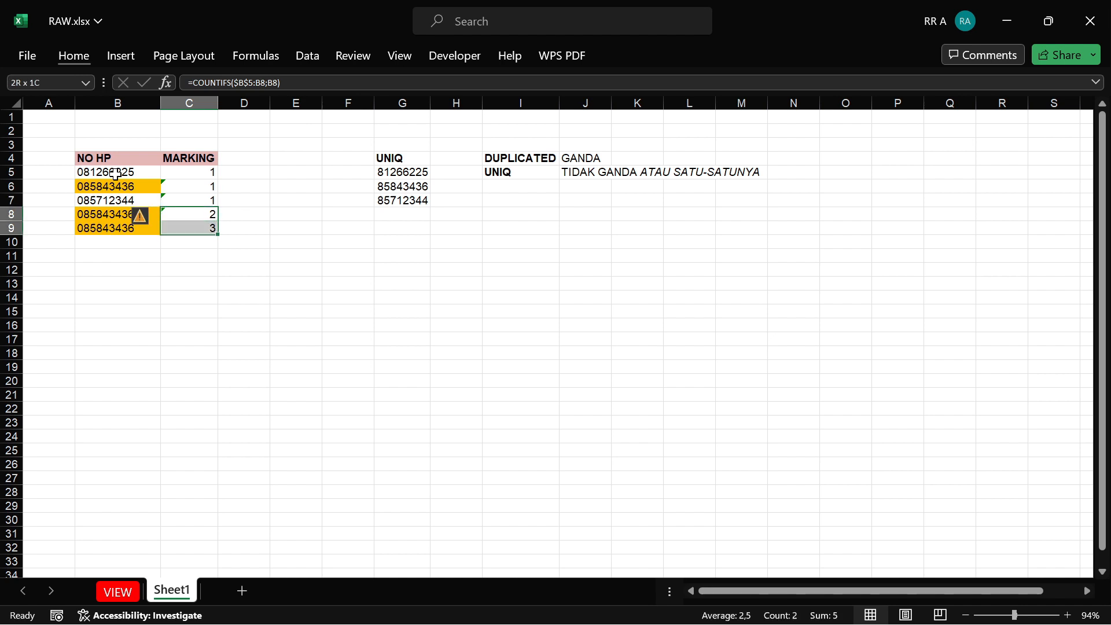
{"action": "key", "text": "Up"}
{"action": "key", "text": "Up"}
{"action": "key", "text": "Right"}
{"action": "key", "text": "Up"}
{"action": "key", "text": "Up"}
{"action": "key", "text": "Up"}
{"action": "key", "text": "Left"}
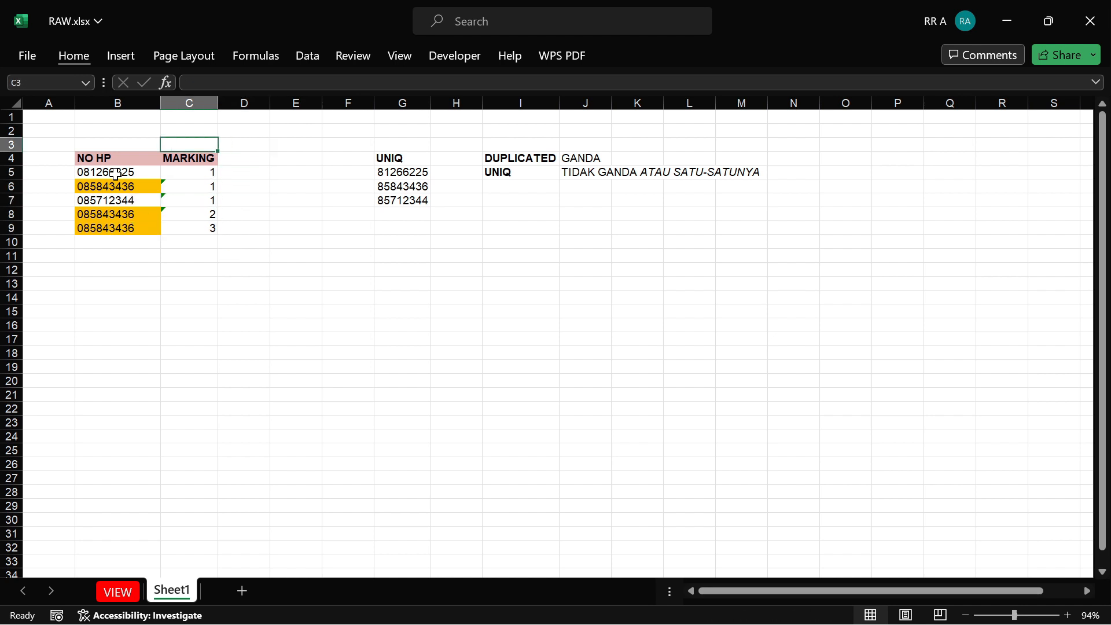
Step: Edit the formula in C5 to insert an opening IF( before COUNTIFS
{"action": "key", "text": "Down"}
{"action": "key", "text": "Down"}
{"action": "key", "text": "F2"}
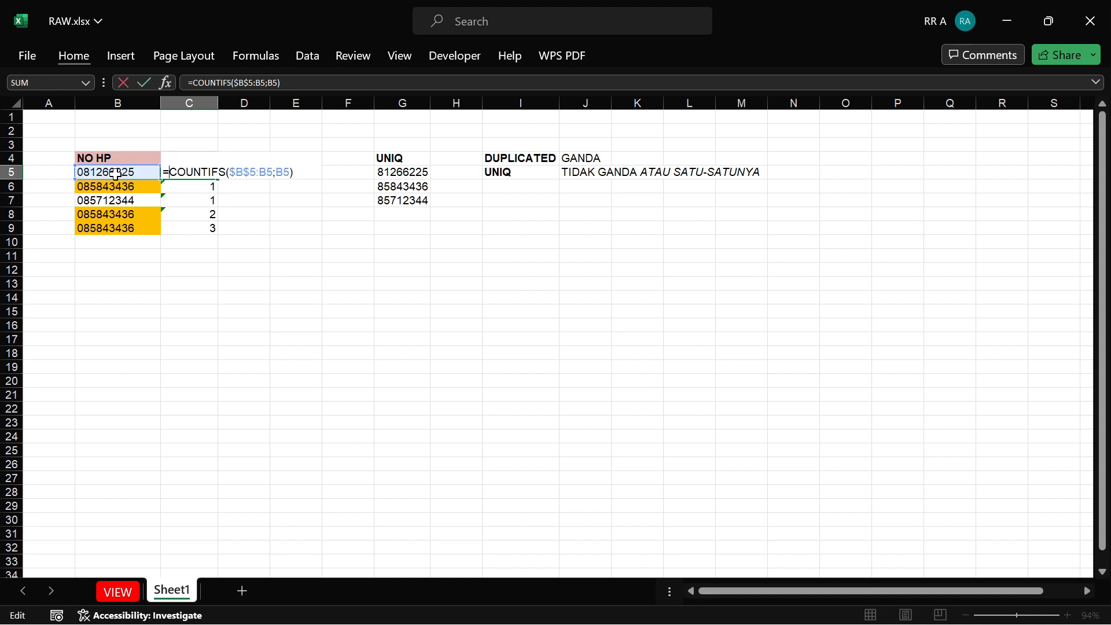
{"action": "type", "text": "IF("}
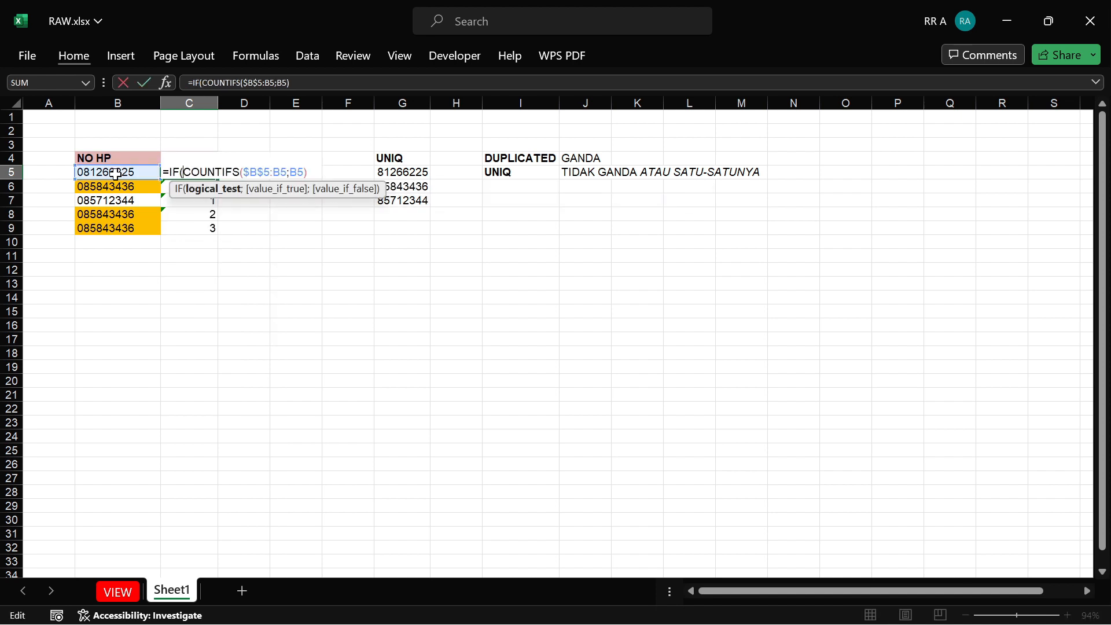
Step: Highlight the COUNTIFS expression inside the C5 formula to inspect it as the logical test of IF
{"action": "key", "text": "shift+End"}
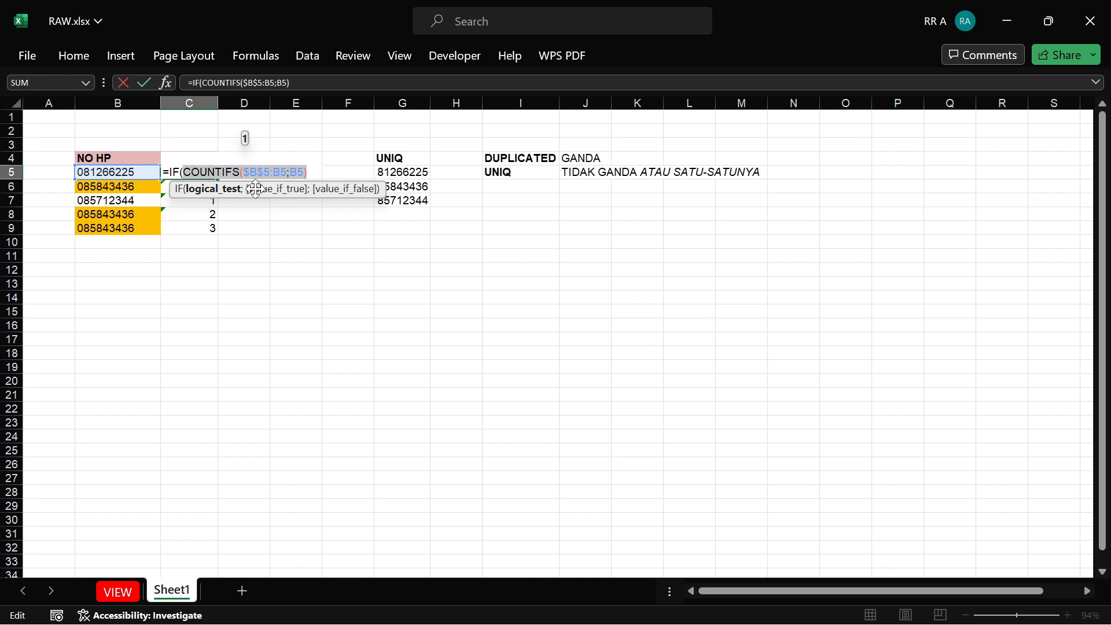
{"action": "key", "text": "Right"}
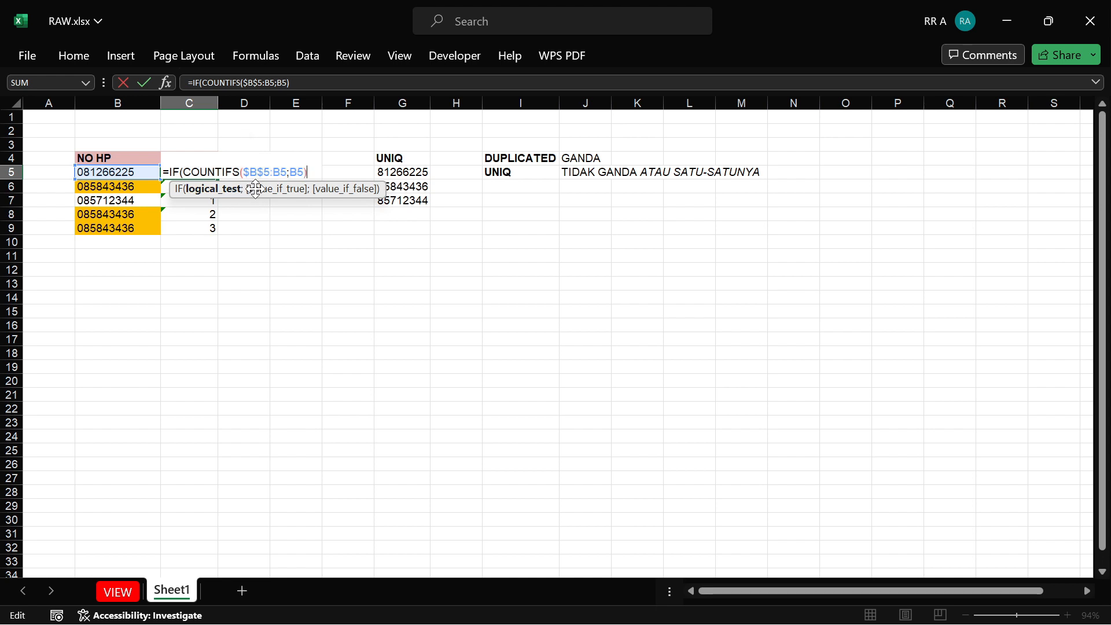
{"action": "key", "text": "shift+Left"}
{"action": "key", "text": "shift+Left"}
{"action": "key", "text": "shift+Left"}
{"action": "key", "text": "shift+Left"}
{"action": "key", "text": "shift+Left"}
{"action": "key", "text": "shift+Left"}
{"action": "key", "text": "shift+Left"}
{"action": "key", "text": "shift+Left"}
{"action": "key", "text": "shift+Left"}
{"action": "key", "text": "shift+Left"}
{"action": "key", "text": "shift+Left"}
{"action": "key", "text": "shift+Left"}
{"action": "key", "text": "shift+Left"}
{"action": "key", "text": "shift+Left"}
{"action": "key", "text": "shift+Left"}
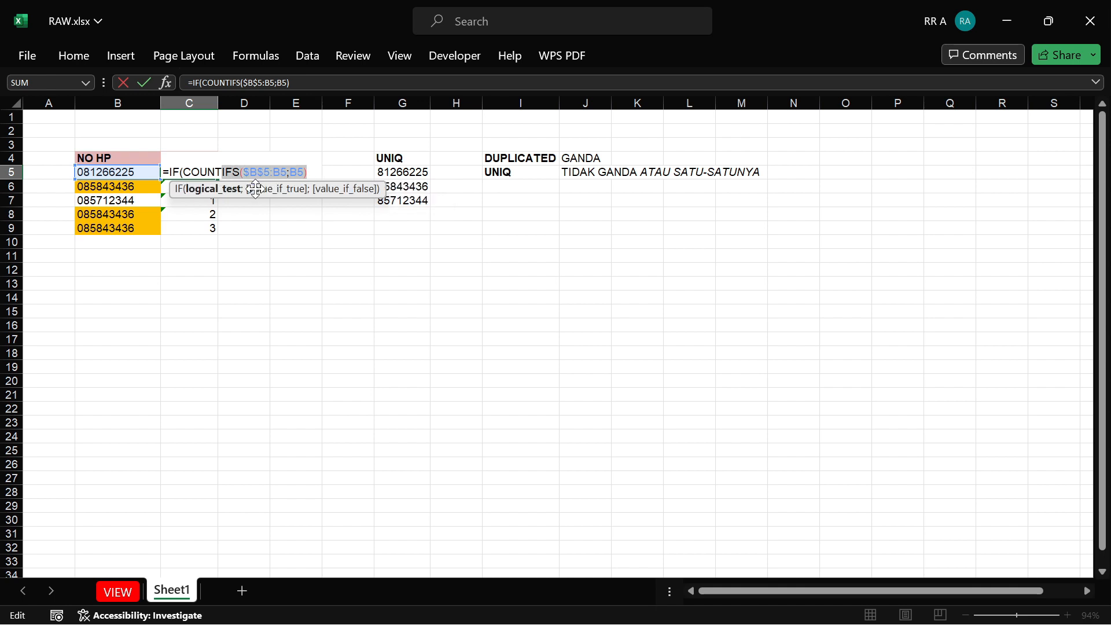
{"action": "key", "text": "shift+Left"}
{"action": "key", "text": "shift+Left"}
{"action": "key", "text": "shift+Left"}
{"action": "key", "text": "shift+Left"}
{"action": "key", "text": "shift+Left"}
{"action": "key", "text": "Right"}
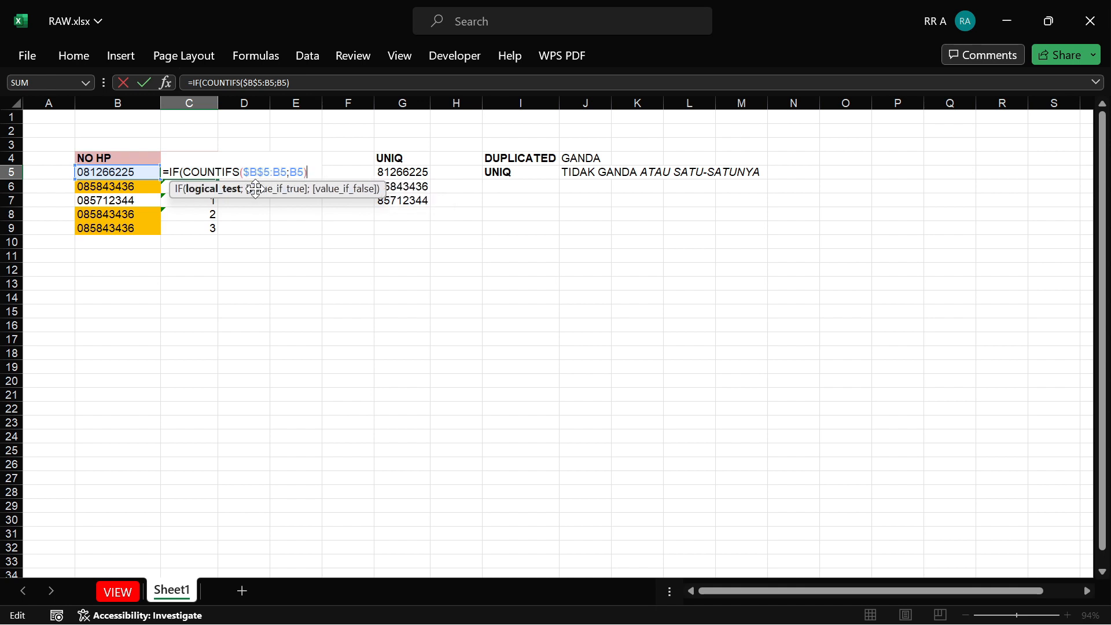
Step: Complete the C5 formula as =IF(COUNTIFS($B$5:B5;B5)>1;"GANDA";"UNIQ"), accepting the suggested closing parenthesis
{"action": "type", "text": ">1;\""}
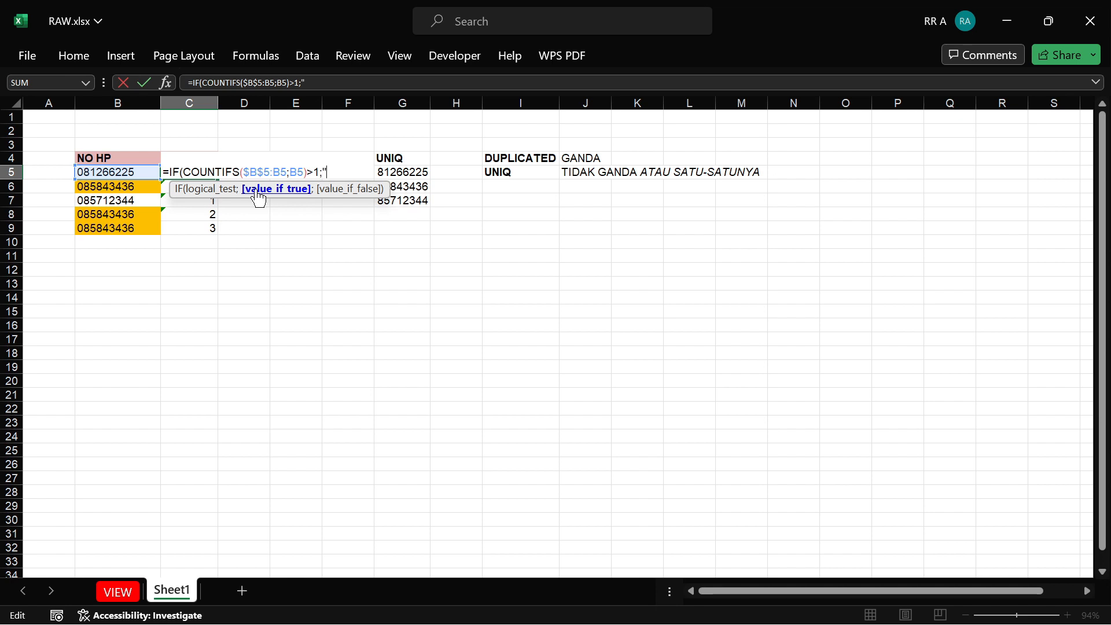
{"action": "type", "text": " GANDA"}
{"action": "key", "text": "BackSpace"}
{"action": "key", "text": "BackSpace"}
{"action": "key", "text": "BackSpace"}
{"action": "key", "text": "BackSpace"}
{"action": "key", "text": "BackSpace"}
{"action": "key", "text": "BackSpace"}
{"action": "type", "text": "GAN"}
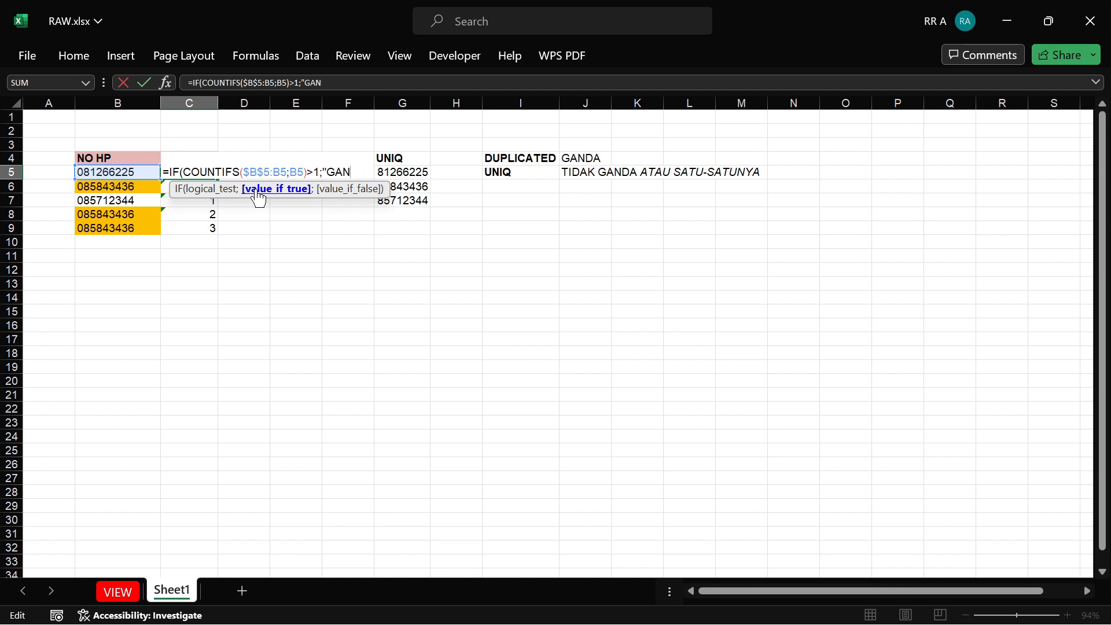
{"action": "type", "text": "DA\";\""}
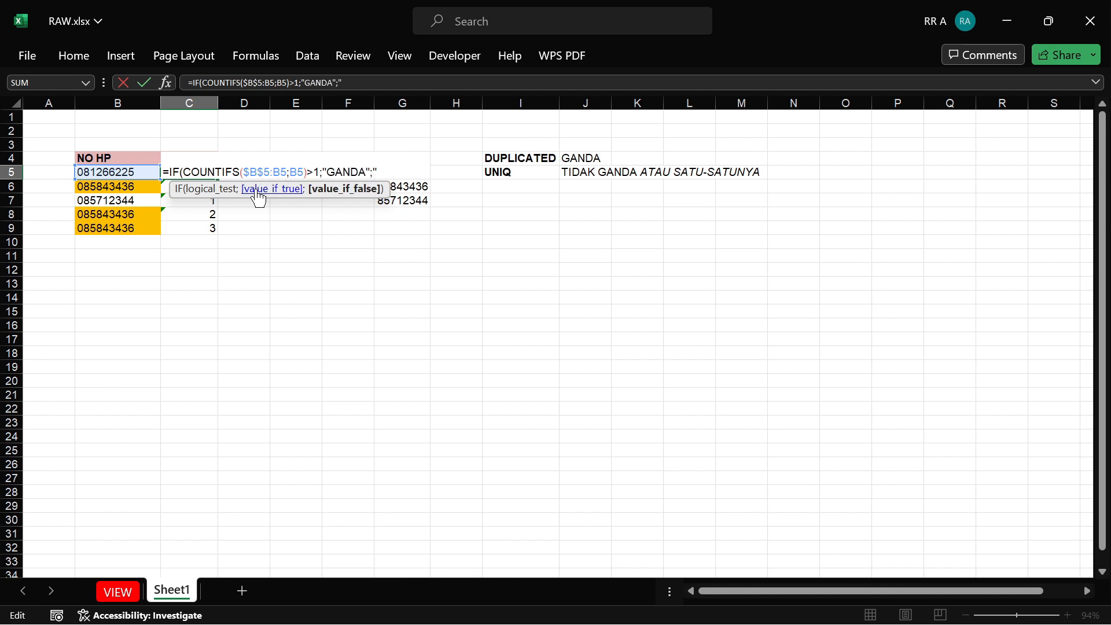
{"action": "type", "text": "UNIQ"}
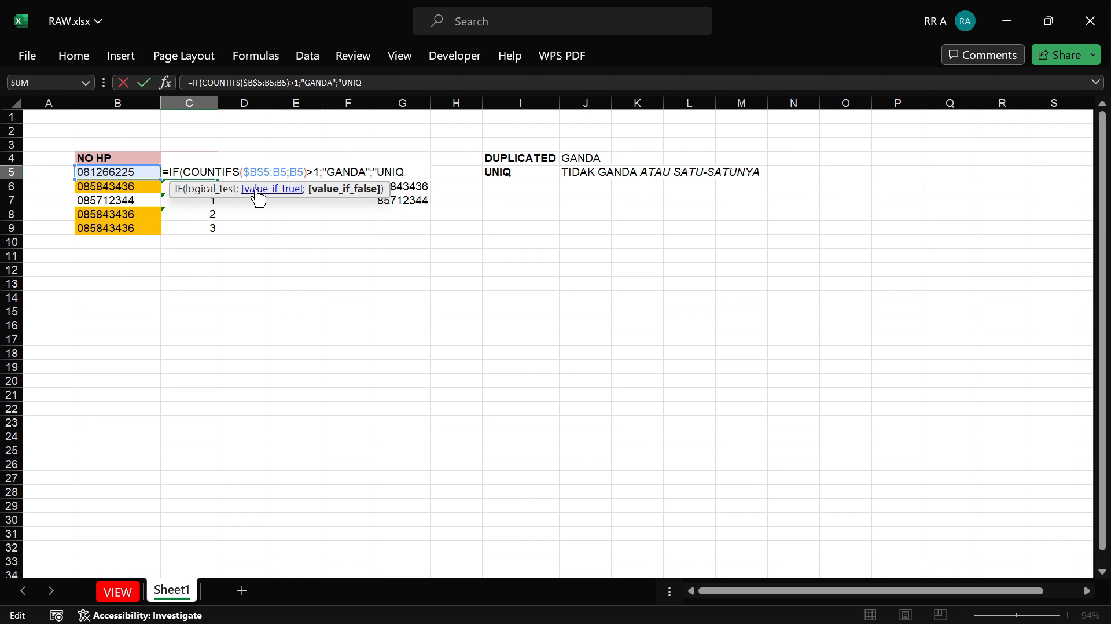
{"action": "type", "text": "\""}
{"action": "key", "text": "Return"}
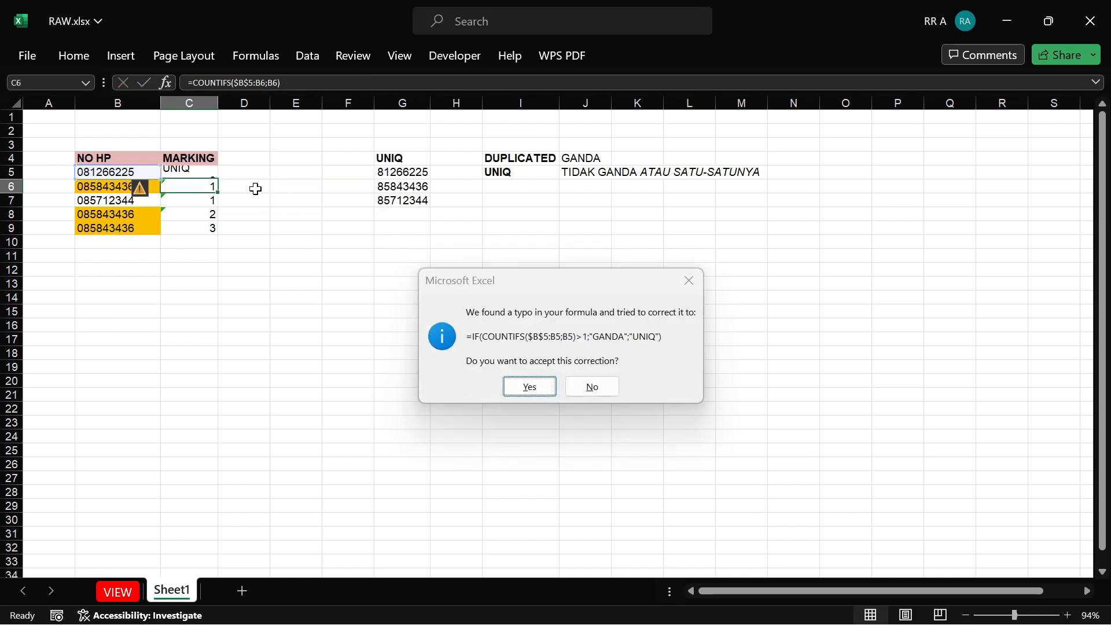
{"action": "key", "text": "Return"}
Step: Fill the IF formula from C5 down through C9, replacing the plain running counts
{"action": "key", "text": "Up"}
{"action": "key", "text": "ctrl+shift+Down"}
{"action": "key", "text": "ctrl+d"}
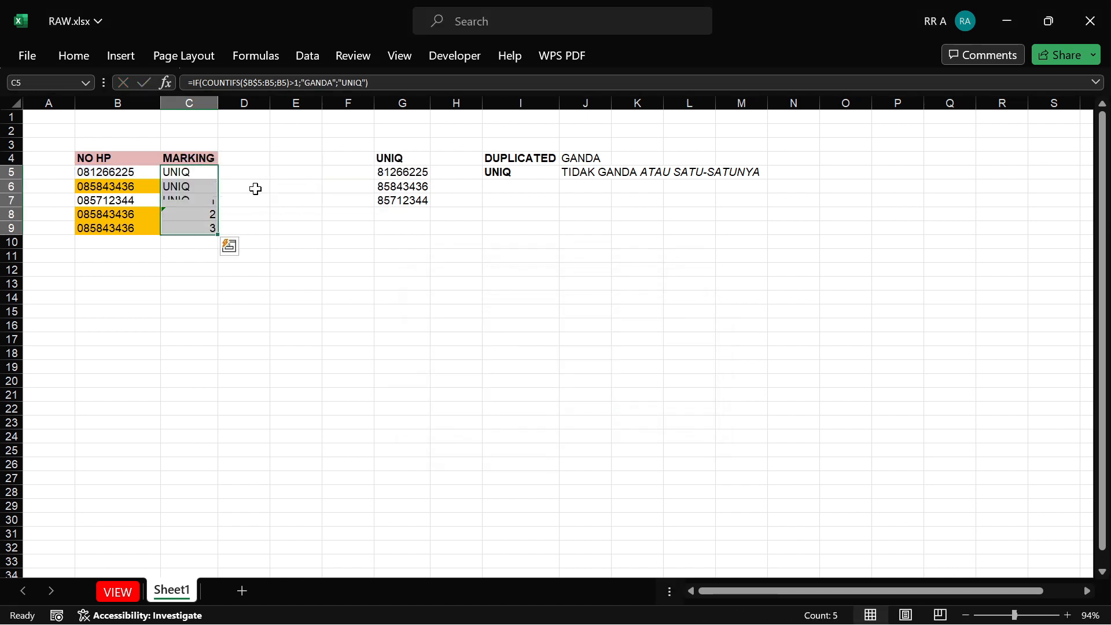
Step: AutoFit the width of column C
{"action": "key", "text": "ctrl+space"}
{"action": "key", "text": "alt+h"}
{"action": "key", "text": "o"}
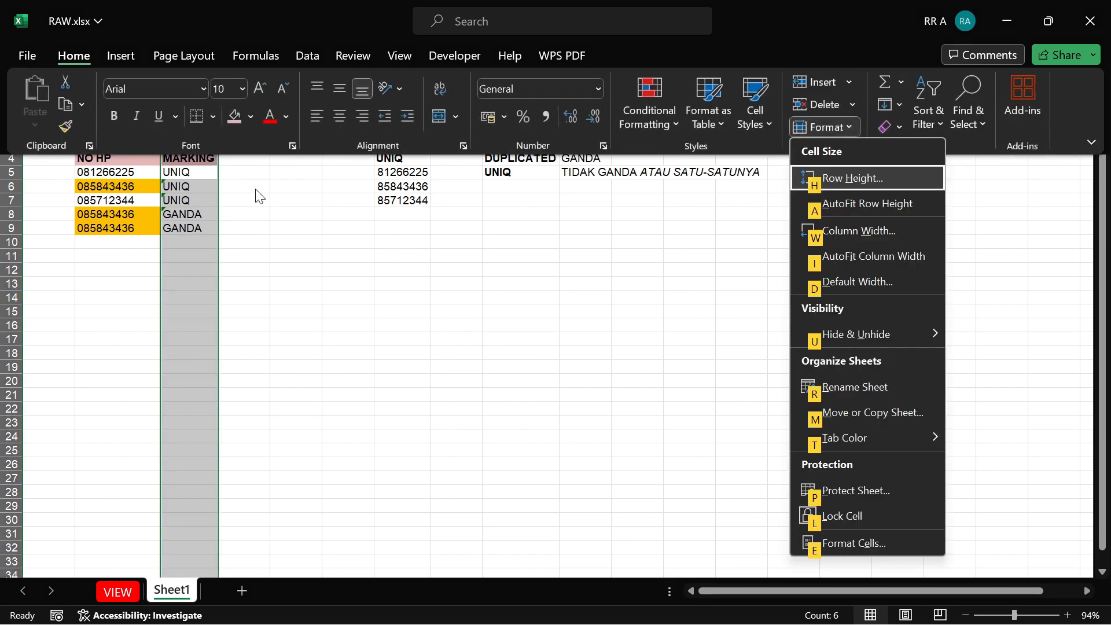
{"action": "key", "text": "i"}
Step: Review the UNIQ and GANDA labels in the MARKING column against the numbers in the NO HP column
{"action": "key", "text": "Down"}
{"action": "key", "text": "Down"}
{"action": "key", "text": "Up"}
{"action": "key", "text": "Up"}
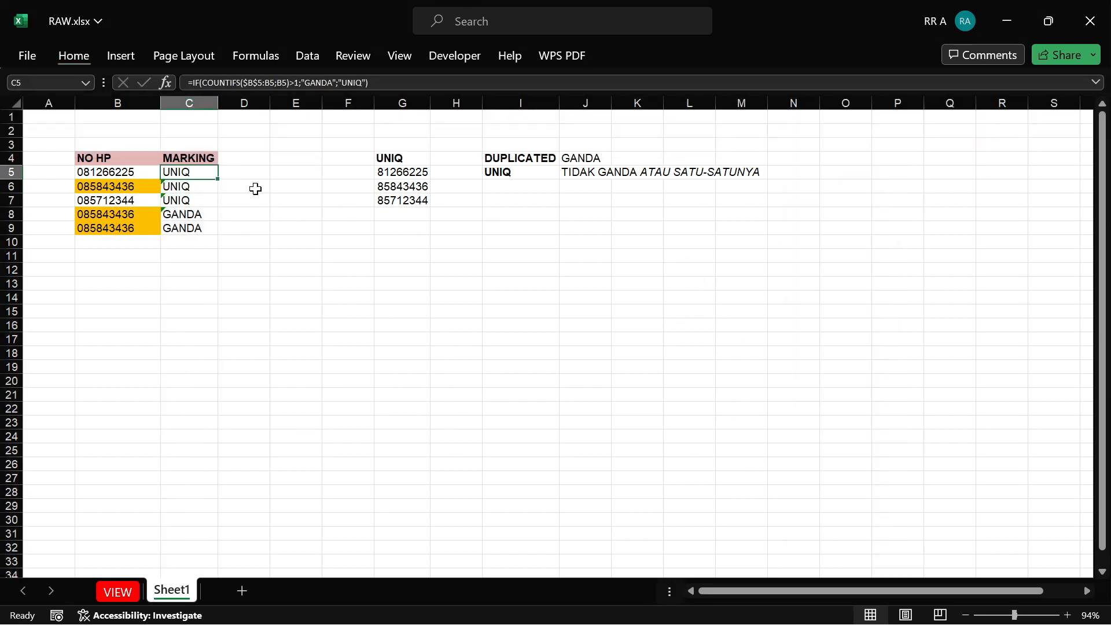
{"action": "key", "text": "Left"}
{"action": "key", "text": "Down"}
{"action": "key", "text": "Down"}
{"action": "key", "text": "Down"}
{"action": "key", "text": "Right"}
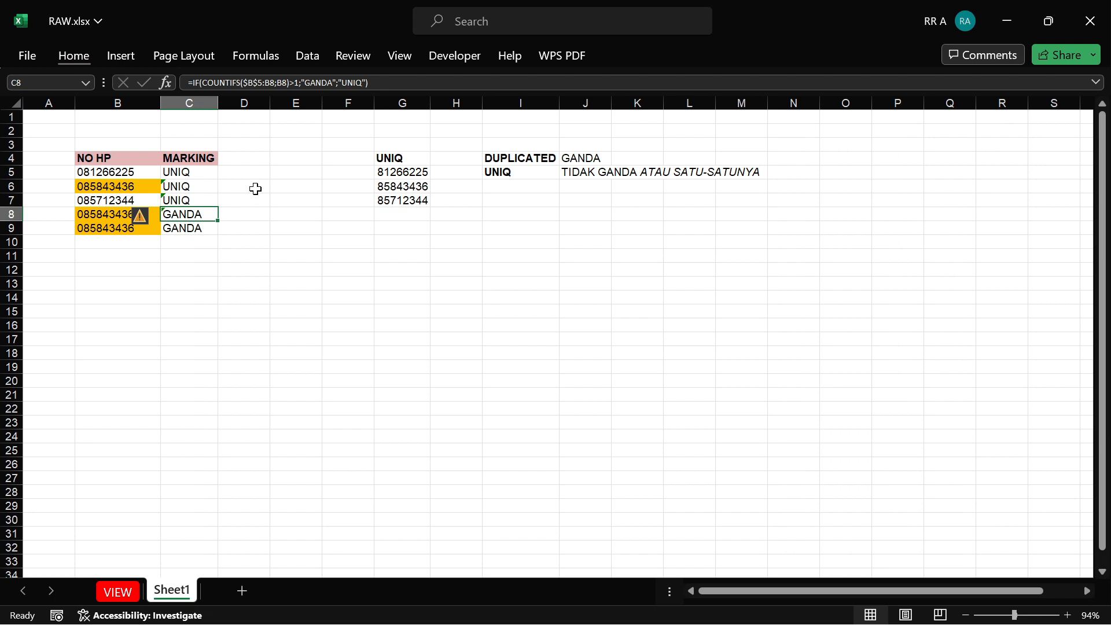
Step: Inspect the UNIQUE formula in G5 and its list in G5:G7 to compare it with the MARKING labels
{"action": "key", "text": "Up"}
{"action": "key", "text": "Up"}
{"action": "key", "text": "Right"}
{"action": "key", "text": "Right"}
{"action": "key", "text": "Right"}
{"action": "key", "text": "Right"}
{"action": "key", "text": "Up"}
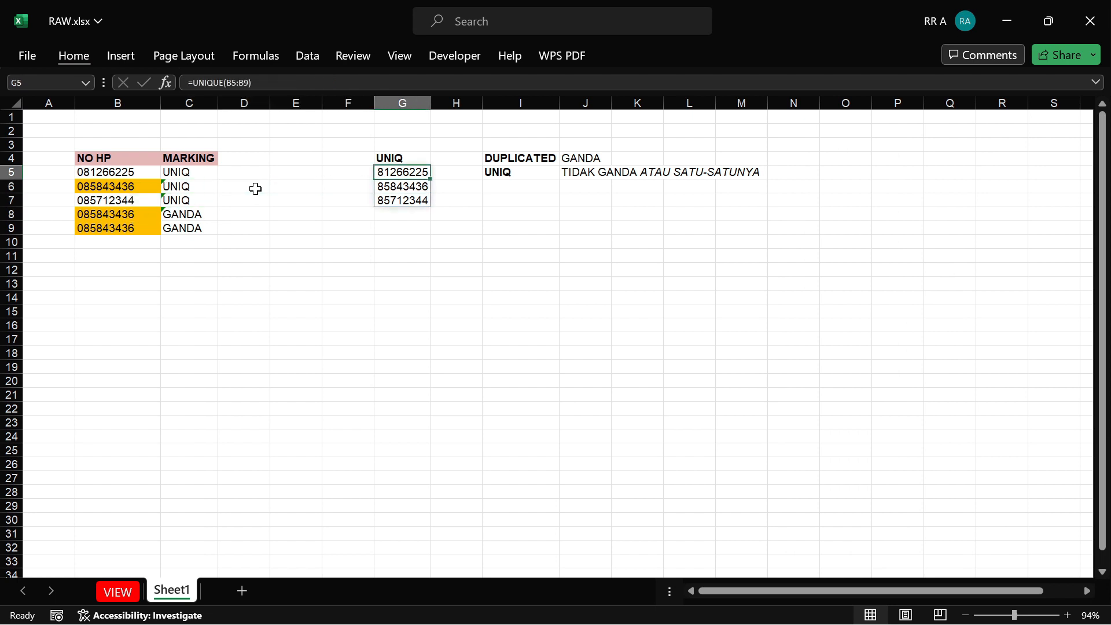
{"action": "key", "text": "F2"}
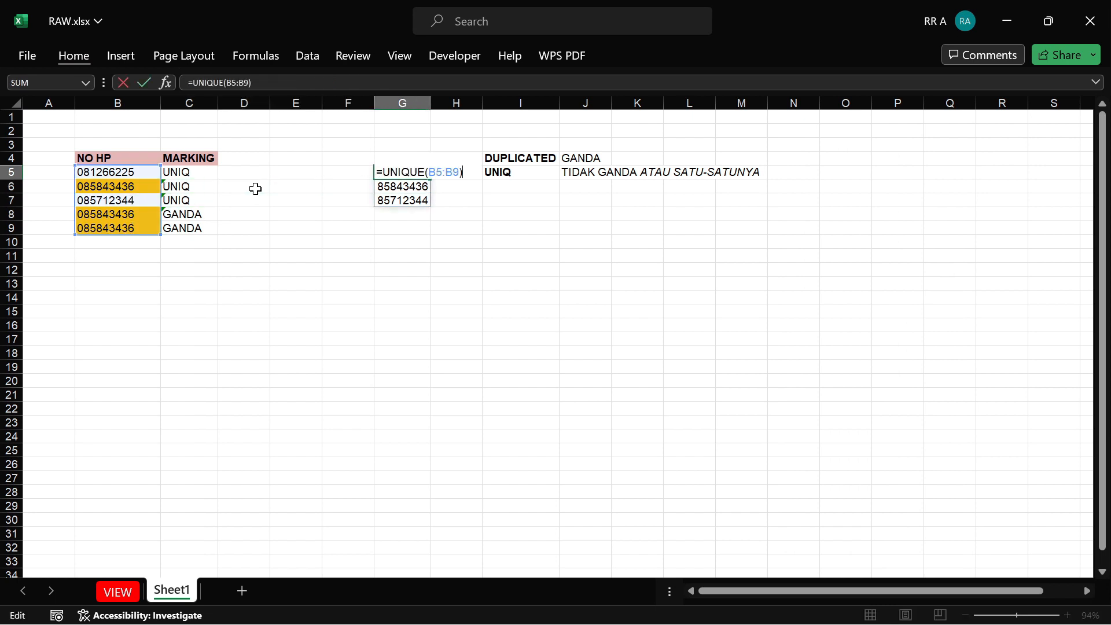
{"action": "key", "text": "Escape"}
{"action": "key", "text": "shift+Down"}
{"action": "key", "text": "shift+Down"}
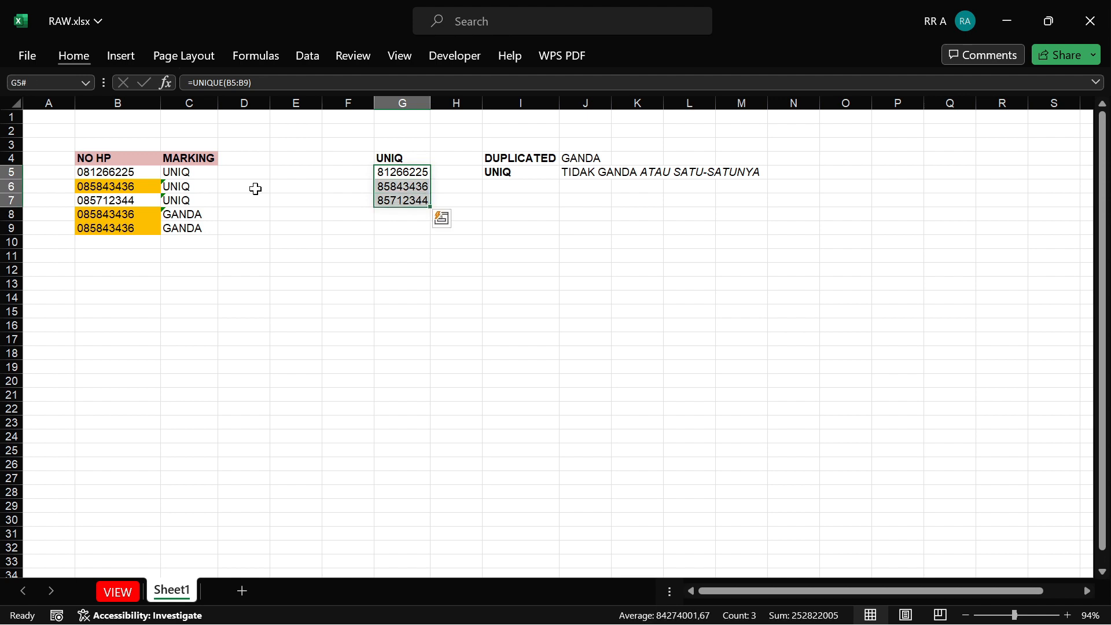
{"action": "key", "text": "Left"}
{"action": "key", "text": "Left"}
{"action": "key", "text": "Left"}
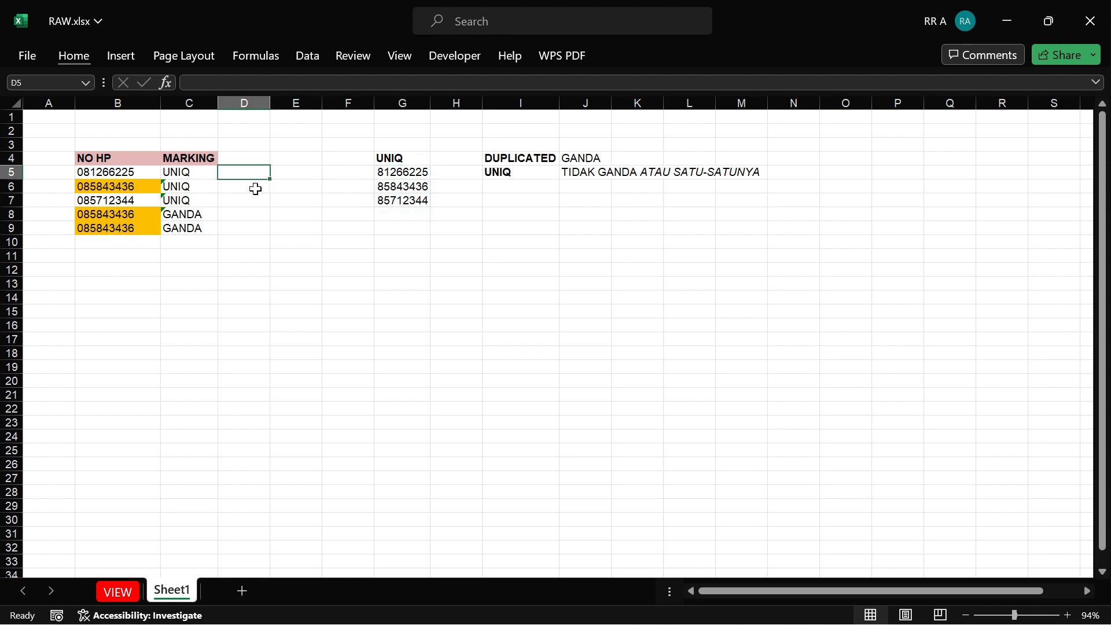
Step: Turn on header filters for the NO HP and MARKING columns
{"action": "key", "text": "Left"}
{"action": "key", "text": "Up"}
{"action": "key", "text": "Left"}
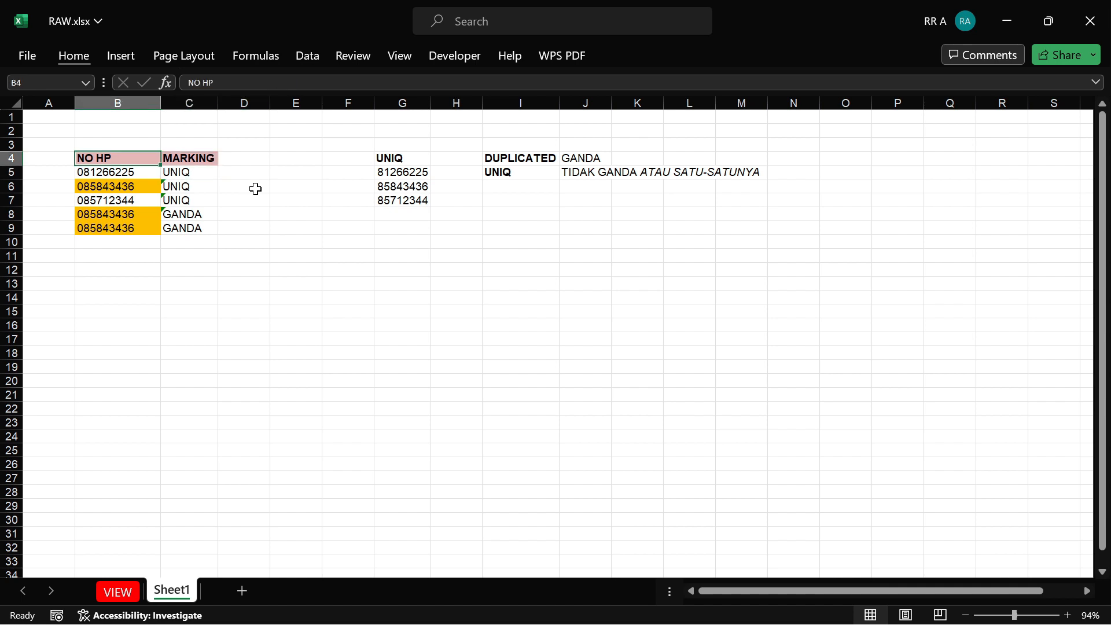
{"action": "key", "text": "Right"}
{"action": "key", "text": "Down"}
{"action": "key", "text": "Down"}
{"action": "key", "text": "Up"}
{"action": "key", "text": "Up"}
{"action": "key", "text": "Up"}
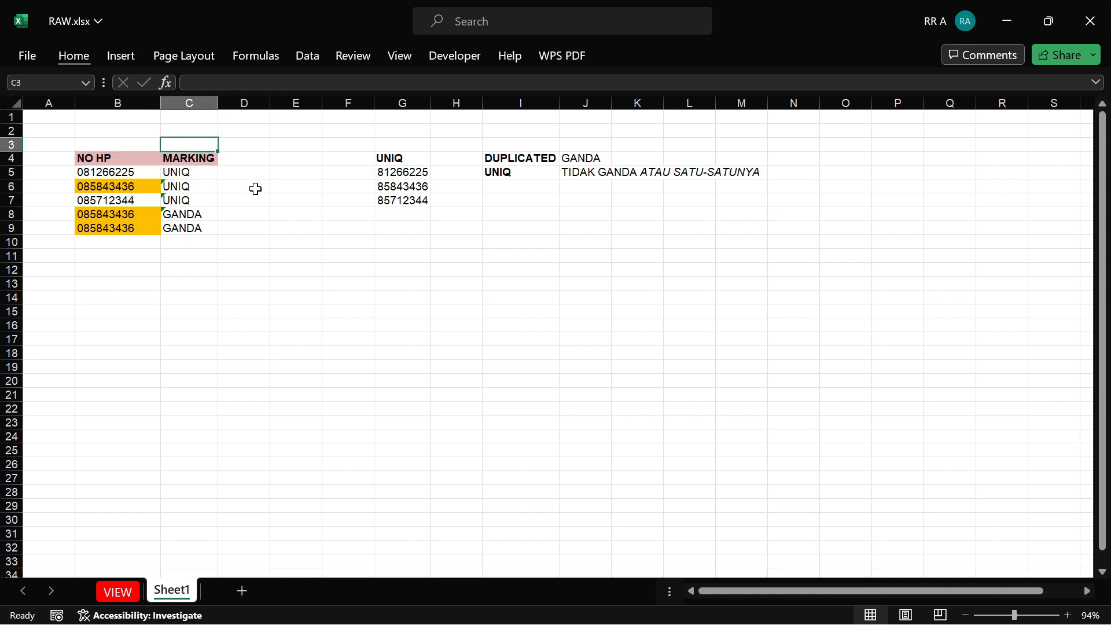
{"action": "key", "text": "Down"}
{"action": "key", "text": "ctrl+shift+l"}
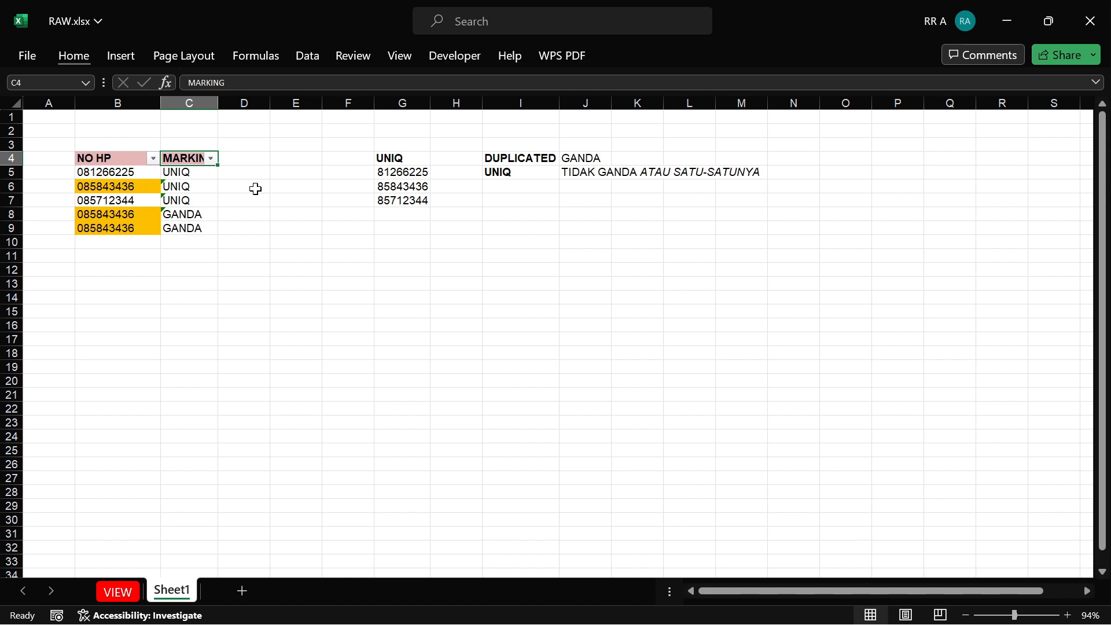
Step: Filter the NO HP column by the orange cell color
{"action": "key", "text": "Left"}
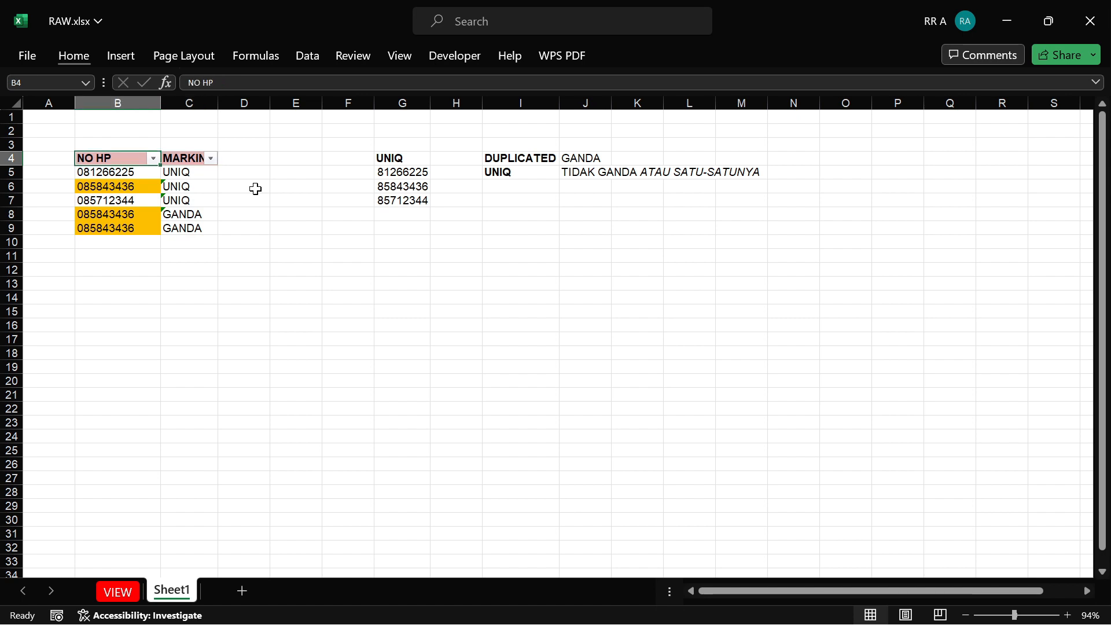
{"action": "key", "text": "alt+Down"}
{"action": "key", "text": "Down"}
{"action": "key", "text": "Down"}
{"action": "key", "text": "Down"}
{"action": "key", "text": "Down"}
{"action": "key", "text": "Down"}
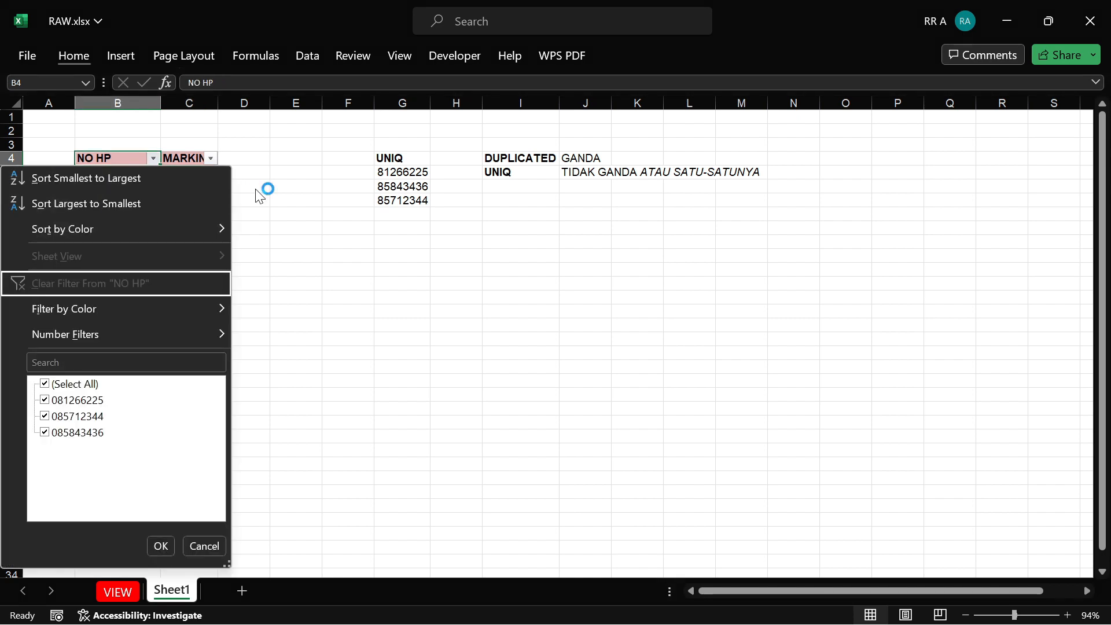
{"action": "key", "text": "Right"}
{"action": "key", "text": "Return"}
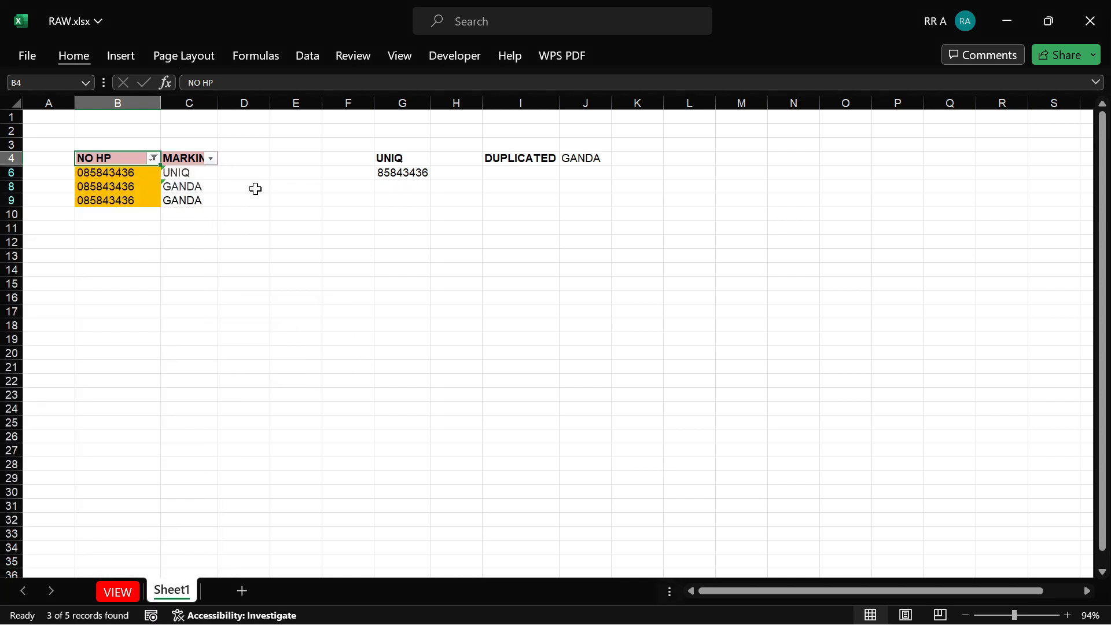
Step: Examine the filtered orange NO HP rows and their MARKING labels
{"action": "key", "text": "Down"}
{"action": "key", "text": "Down"}
{"action": "key", "text": "Down"}
{"action": "key", "text": "Down"}
{"action": "key", "text": "Up"}
{"action": "key", "text": "Up"}
{"action": "key", "text": "Up"}
{"action": "key", "text": "Up"}
{"action": "key", "text": "Down"}
{"action": "key", "text": "Down"}
{"action": "key", "text": "Down"}
{"action": "key", "text": "Down"}
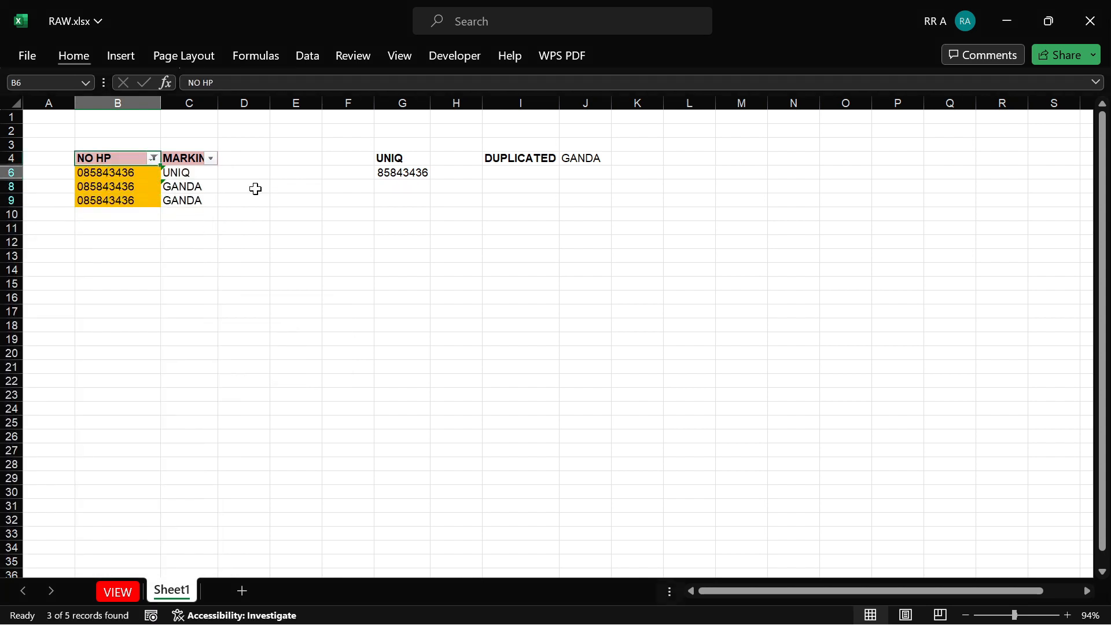
{"action": "key", "text": "Up"}
{"action": "key", "text": "Up"}
{"action": "key", "text": "Up"}
{"action": "key", "text": "Down"}
{"action": "key", "text": "Down"}
{"action": "key", "text": "Down"}
{"action": "key", "text": "Down"}
{"action": "key", "text": "Down"}
{"action": "key", "text": "Down"}
{"action": "key", "text": "Down"}
{"action": "key", "text": "Down"}
{"action": "key", "text": "Down"}
{"action": "key", "text": "Down"}
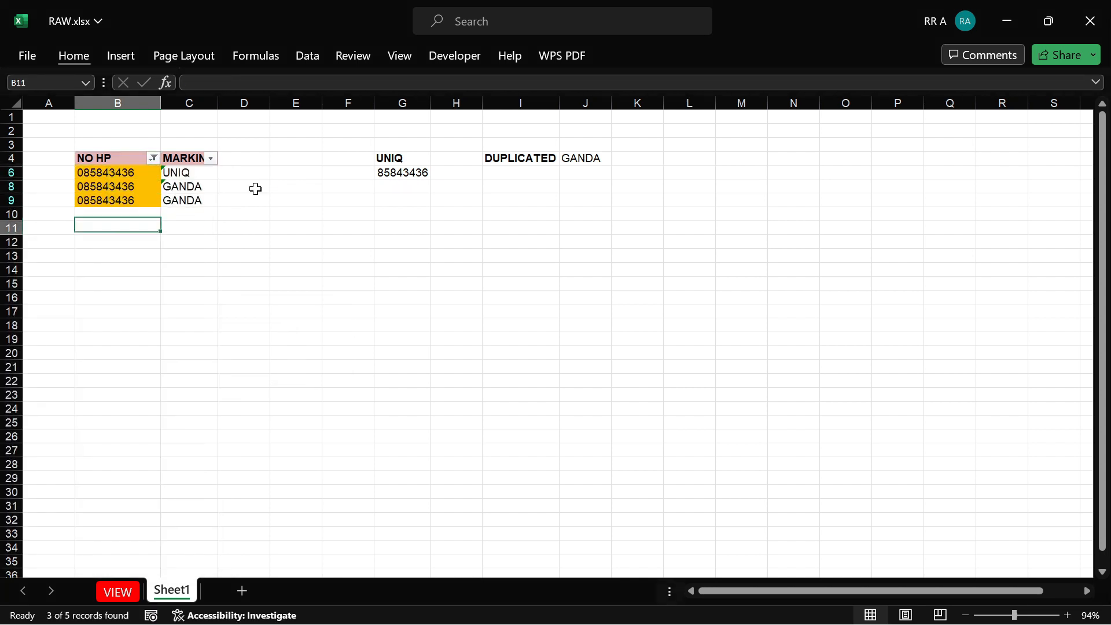
{"action": "key", "text": "Down"}
{"action": "key", "text": "Down"}
{"action": "key", "text": "Down"}
{"action": "key", "text": "Down"}
{"action": "key", "text": "Down"}
{"action": "key", "text": "Down"}
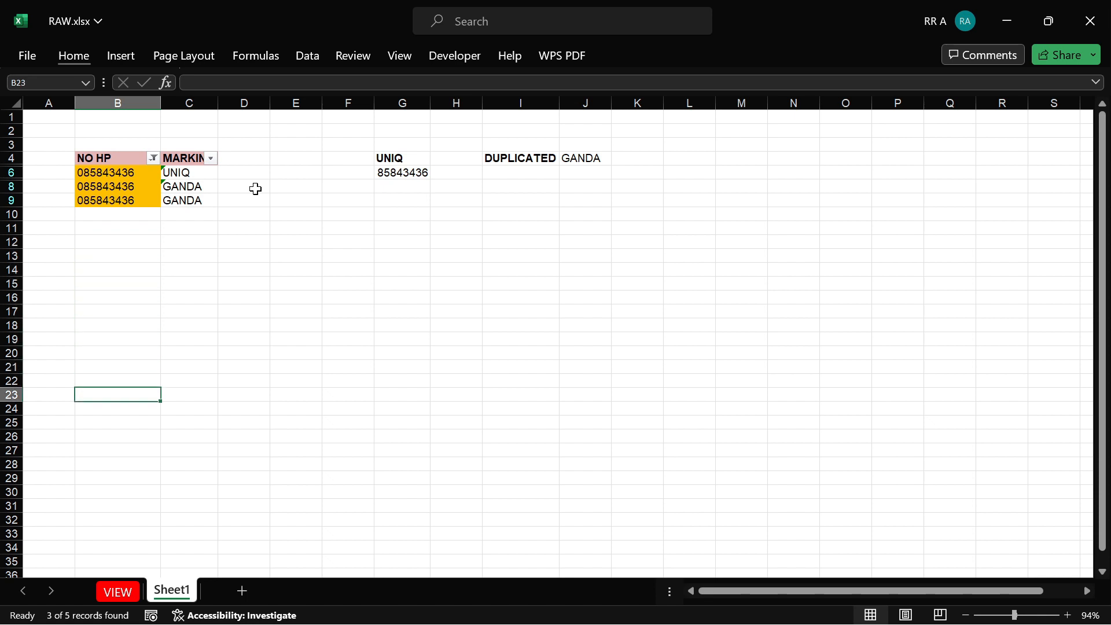
Step: Remove the header filters from the NO HP and MARKING columns
{"action": "key", "text": "Up"}
{"action": "key", "text": "Up"}
{"action": "key", "text": "Up"}
{"action": "key", "text": "Up"}
{"action": "key", "text": "Up"}
{"action": "key", "text": "Up"}
{"action": "key", "text": "Up"}
{"action": "key", "text": "Up"}
{"action": "key", "text": "Up"}
{"action": "key", "text": "Up"}
{"action": "key", "text": "Up"}
{"action": "key", "text": "Up"}
{"action": "key", "text": "Up"}
{"action": "key", "text": "Up"}
{"action": "key", "text": "Up"}
{"action": "key", "text": "Up"}
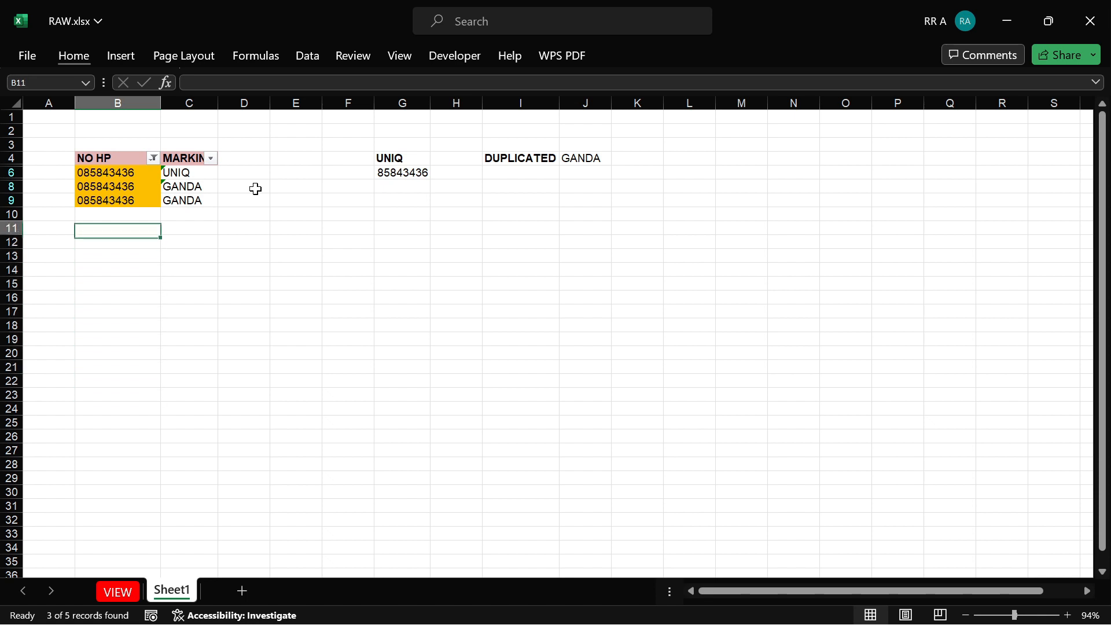
{"action": "key", "text": "Up"}
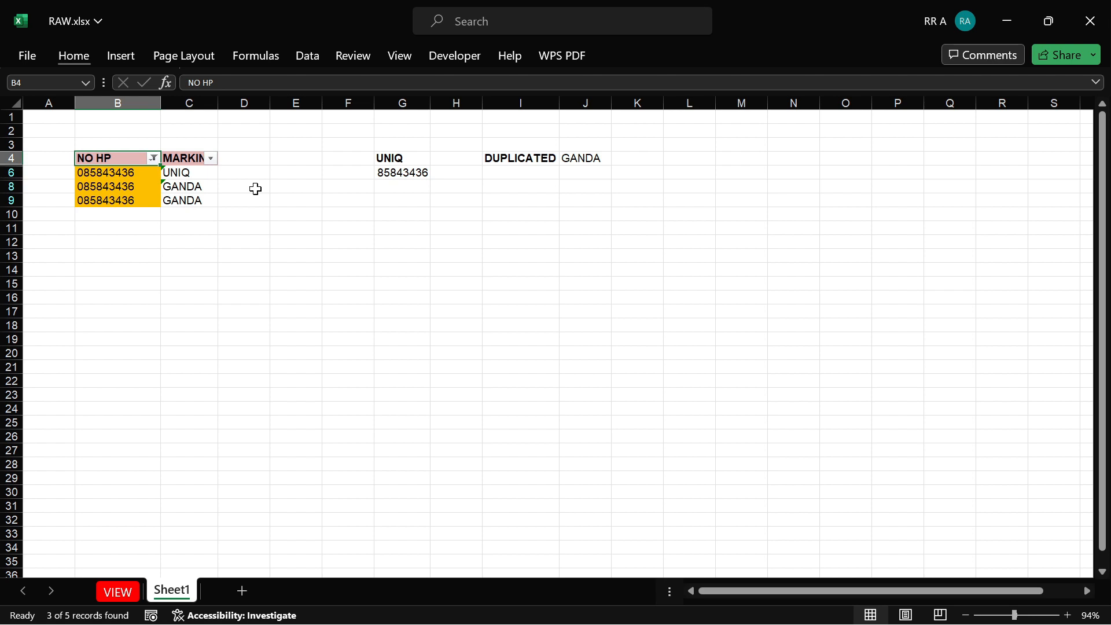
{"action": "key", "text": "ctrl+shift+l"}
Step: Examine the locked $B$5 reference in the COUNTIFS part of the MARKING formula in C5
{"action": "key", "text": "Down"}
{"action": "key", "text": "Right"}
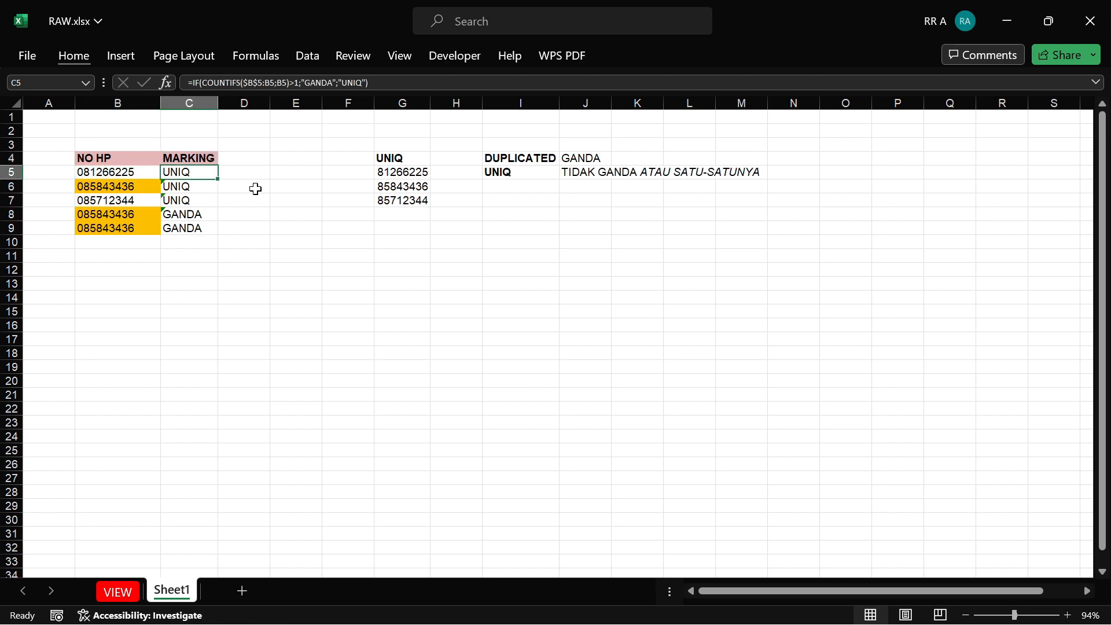
{"action": "key", "text": "F2"}
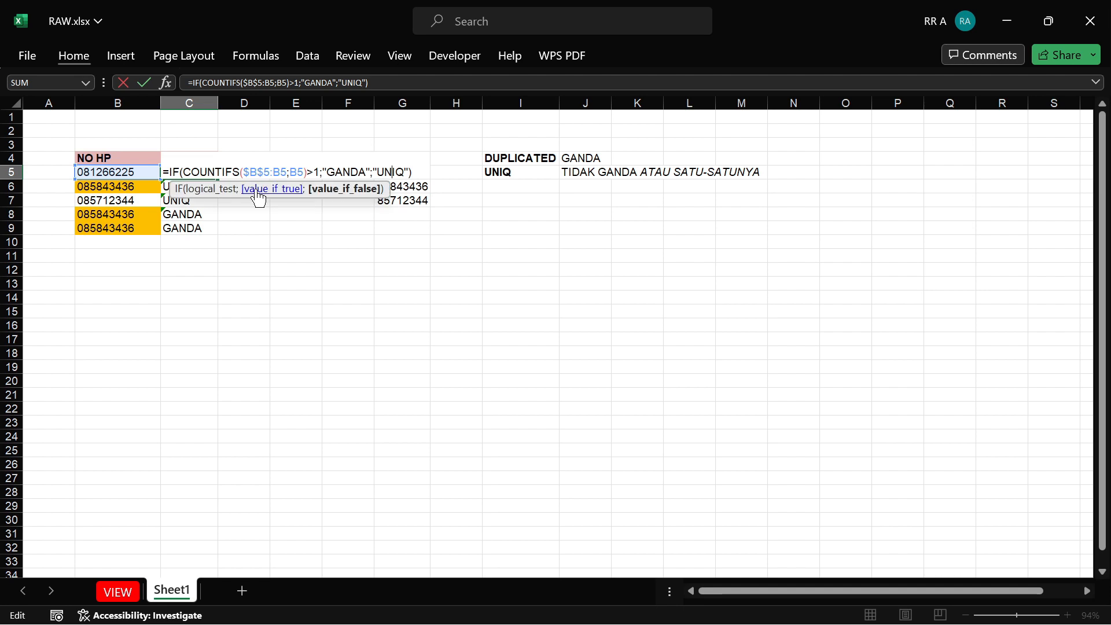
{"action": "key", "text": "ctrl+Left"}
{"action": "key", "text": "ctrl+Left"}
{"action": "key", "text": "ctrl+Left"}
{"action": "key", "text": "ctrl+Left"}
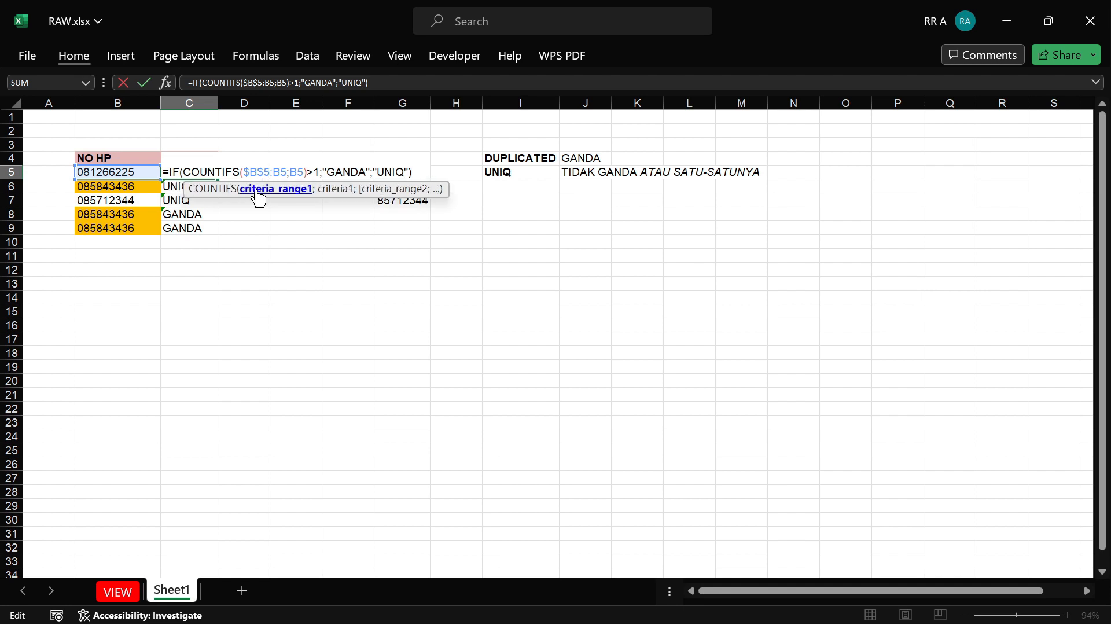
{"action": "key", "text": "shift+Left"}
{"action": "key", "text": "shift+Left"}
{"action": "key", "text": "shift+Left"}
{"action": "key", "text": "shift+Left"}
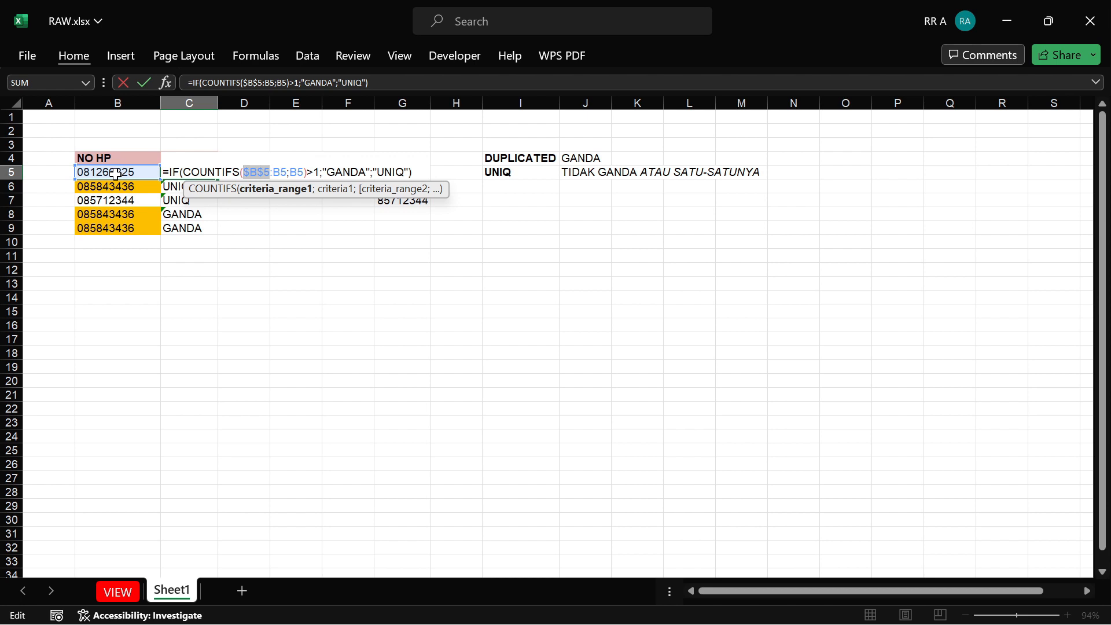
{"action": "key", "text": "Escape"}
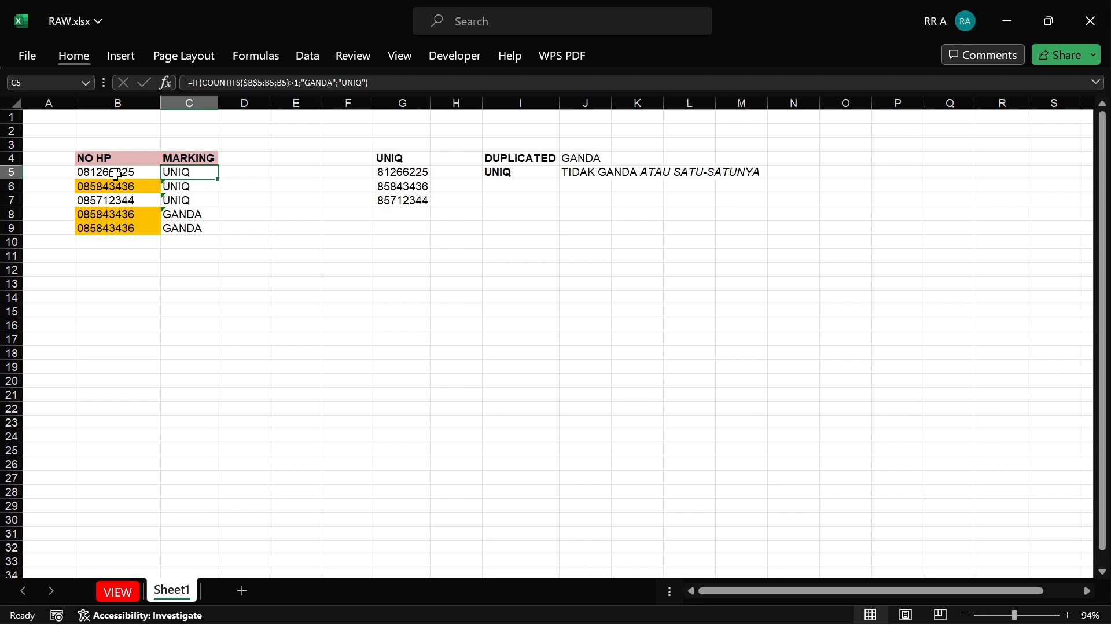
Step: Insert a blank column between the NO HP and MARKING columns
{"action": "key", "text": "ctrl+space"}
{"action": "key", "text": "ctrl+shift+plus"}
{"action": "key", "text": "Up"}
{"action": "key", "text": "Right"}
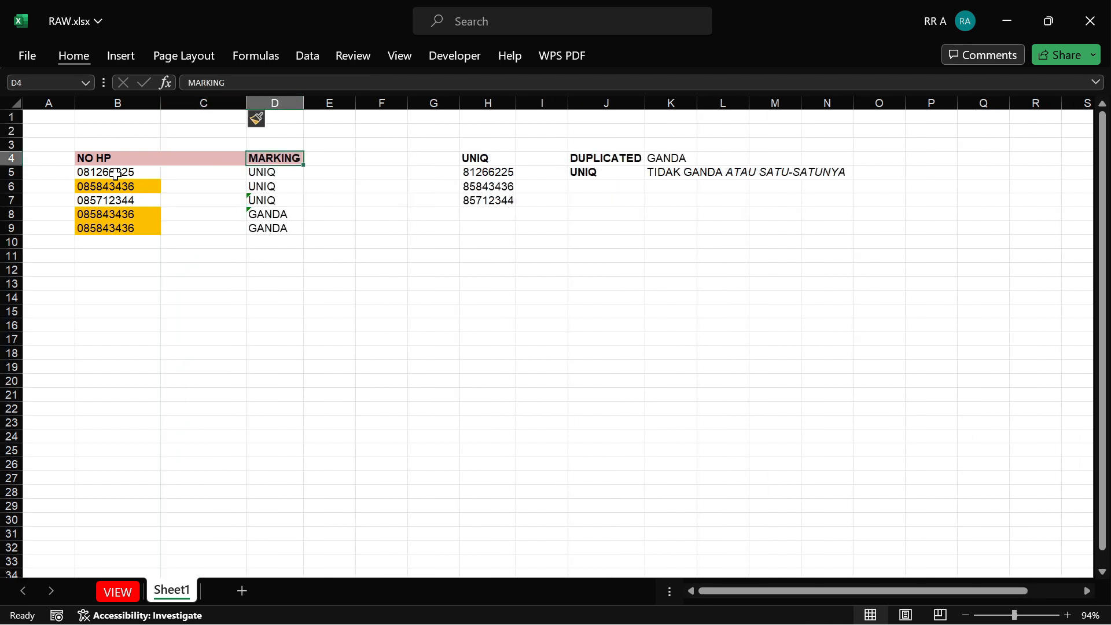
Step: Enter JUMLAH DATA as the new column's header in C4
{"action": "key", "text": "Left"}
{"action": "type", "text": "Ank"}
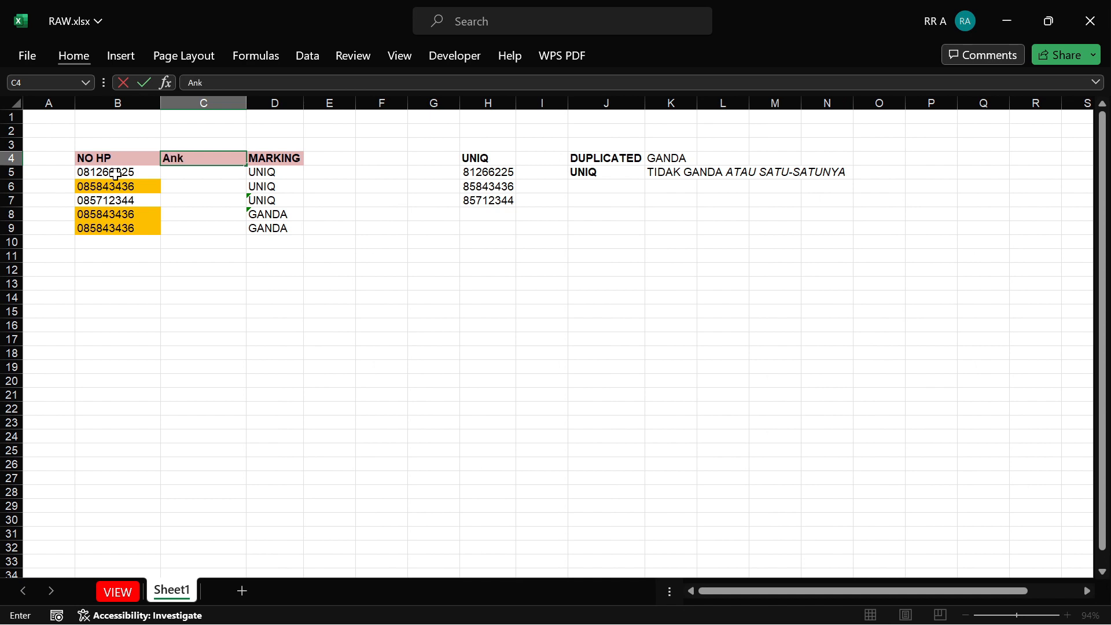
{"action": "key", "text": "BackSpace"}
{"action": "key", "text": "BackSpace"}
{"action": "key", "text": "BackSpace"}
{"action": "type", "text": "JUMLAH DATA"}
{"action": "key", "text": "Return"}
Step: Copy only the COUNTIFS($B$5:B5;B5) expression from the MARKING formula in D5, leaving that formula as it is
{"action": "key", "text": "Right"}
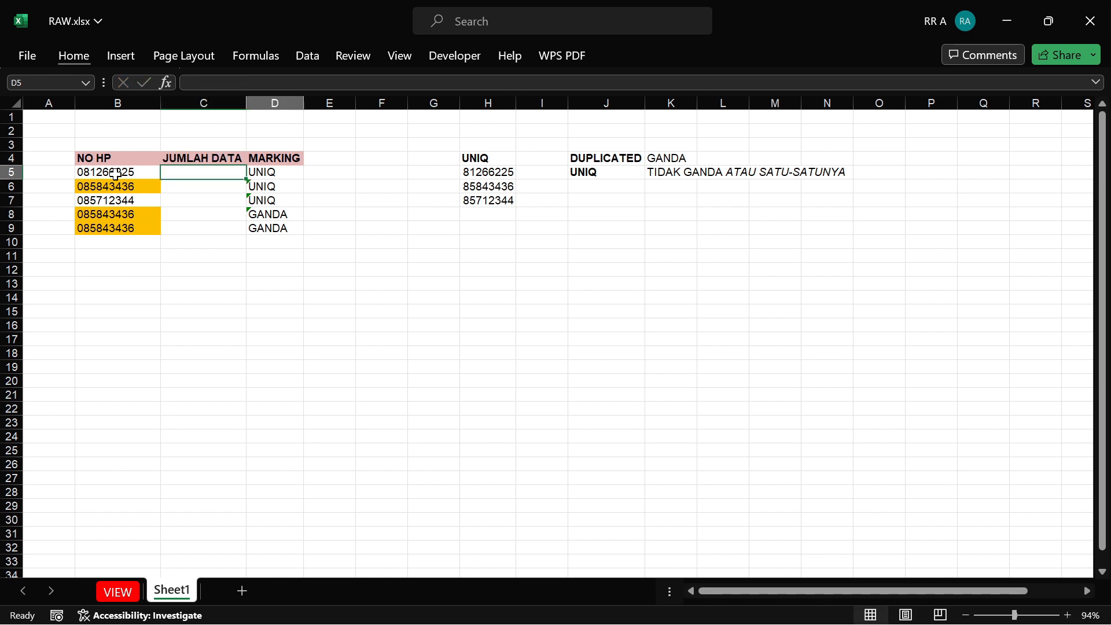
{"action": "key", "text": "Down"}
{"action": "key", "text": "Up"}
{"action": "key", "text": "F2"}
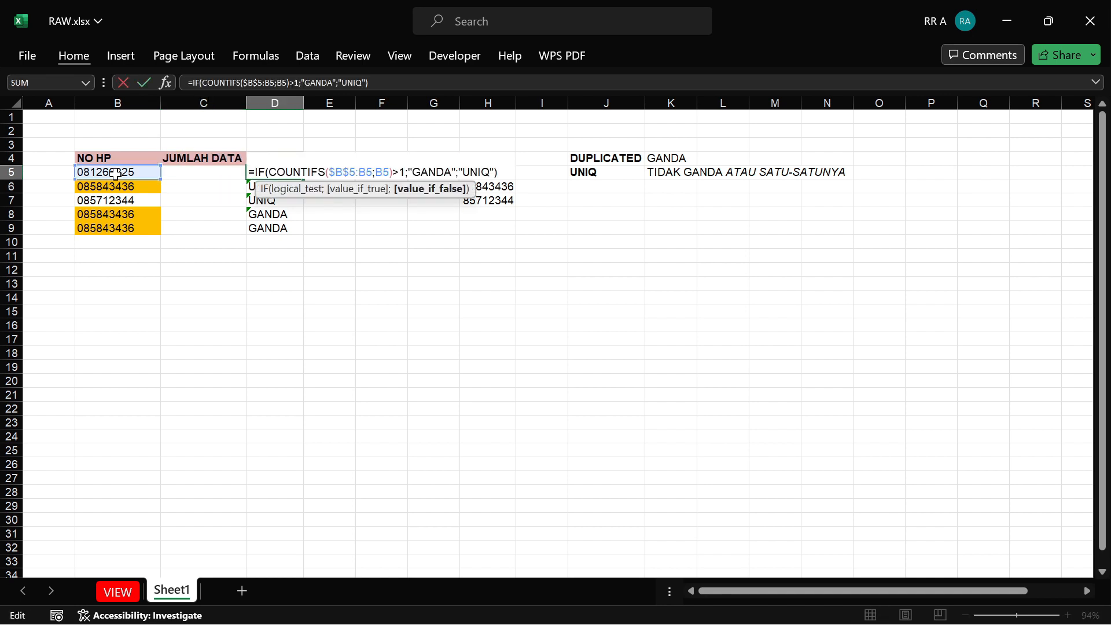
{"action": "key", "text": "Left"}
{"action": "key", "text": "Left"}
{"action": "key", "text": "Left"}
{"action": "key", "text": "Left"}
{"action": "key", "text": "Left"}
{"action": "key", "text": "Left"}
{"action": "key", "text": "Left"}
{"action": "key", "text": "Left"}
{"action": "key", "text": "Left"}
{"action": "key", "text": "Left"}
{"action": "key", "text": "Left"}
{"action": "key", "text": "Left"}
{"action": "key", "text": "Left"}
{"action": "key", "text": "Left"}
{"action": "key", "text": "Left"}
{"action": "key", "text": "Left"}
{"action": "key", "text": "shift+Left"}
{"action": "key", "text": "shift+Left"}
{"action": "key", "text": "shift+Left"}
{"action": "key", "text": "shift+Left"}
{"action": "key", "text": "shift+Left"}
{"action": "key", "text": "shift+Left"}
{"action": "key", "text": "shift+Left"}
{"action": "key", "text": "shift+Left"}
{"action": "key", "text": "shift+Left"}
{"action": "key", "text": "shift+Left"}
{"action": "key", "text": "shift+Left"}
{"action": "key", "text": "shift+Left"}
{"action": "key", "text": "shift+Left"}
{"action": "key", "text": "shift+Left"}
{"action": "key", "text": "shift+Left"}
{"action": "key", "text": "shift+Left"}
{"action": "key", "text": "shift+Left"}
{"action": "key", "text": "shift+Left"}
{"action": "key", "text": "shift+Left"}
{"action": "key", "text": "shift+Left"}
{"action": "key", "text": "ctrl+c"}
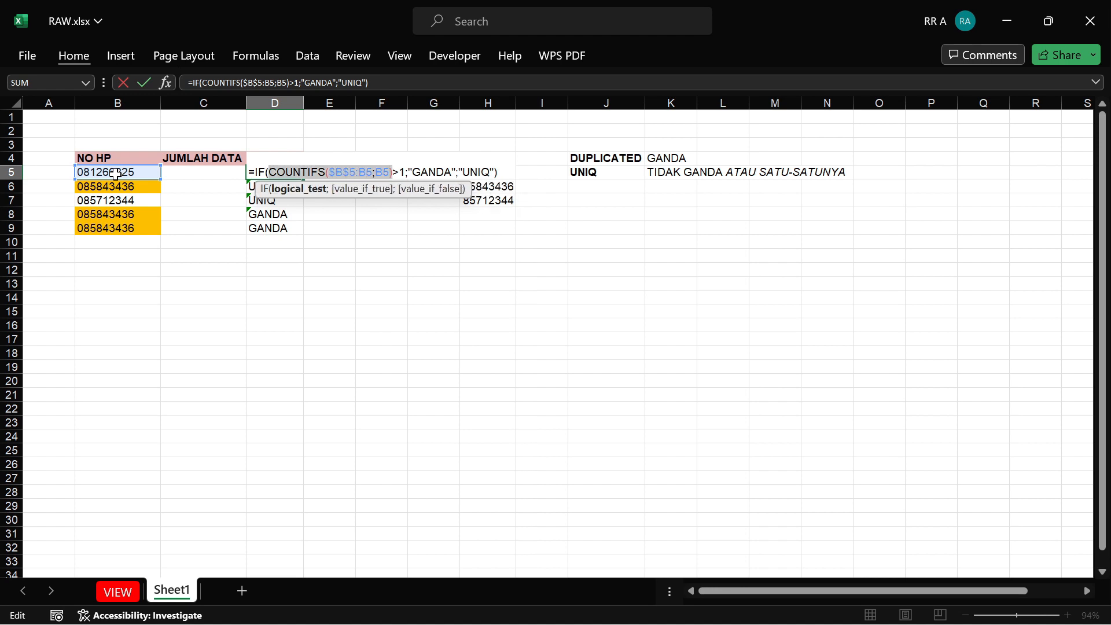
{"action": "key", "text": "Escape"}
Step: Enter the formula =COUNTIFS($B$5:B5;B5) in C5 using the copied expression
{"action": "key", "text": "Left"}
{"action": "type", "text": "="}
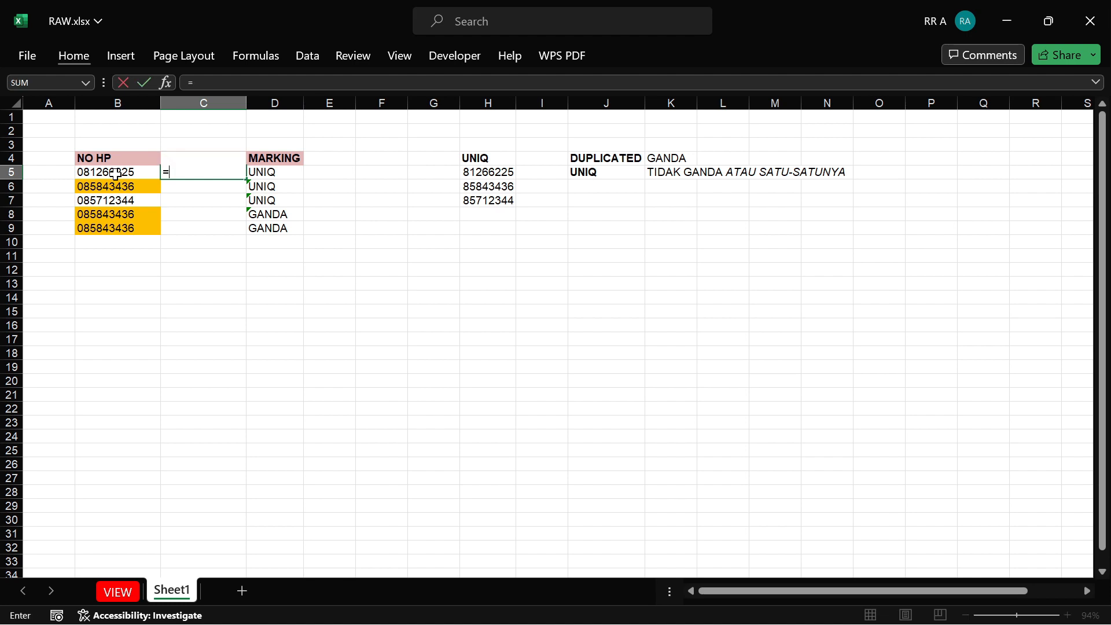
{"action": "key", "text": "ctrl+v"}
{"action": "key", "text": "Return"}
Step: Fill the JUMLAH DATA formula from C5 down to C9
{"action": "key", "text": "Up"}
{"action": "key", "text": "Left"}
{"action": "key", "text": "ctrl+Down"}
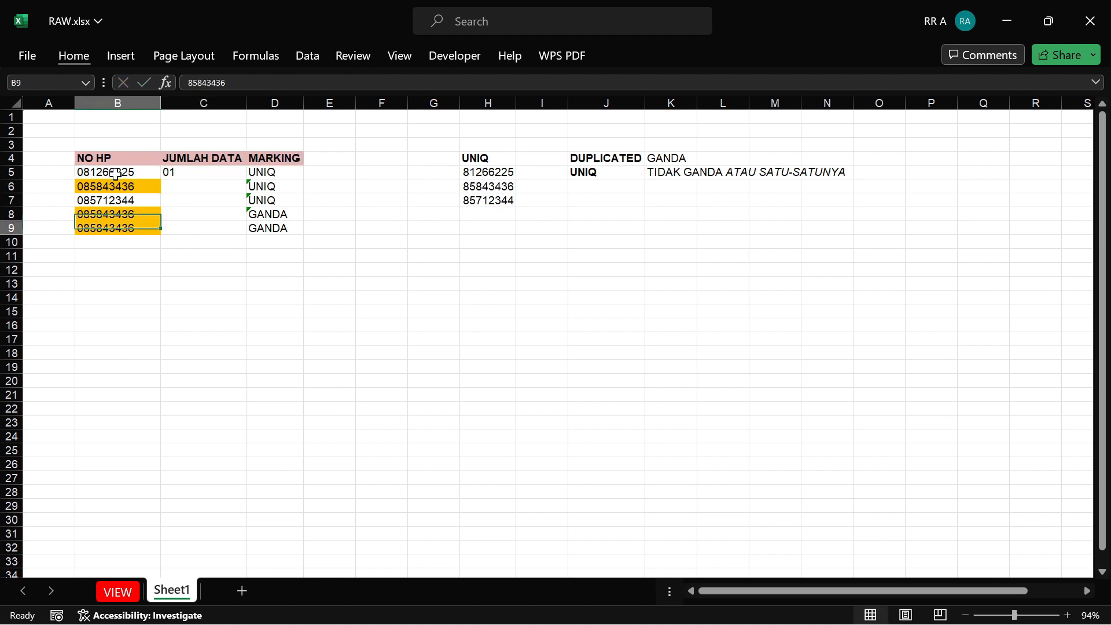
{"action": "key", "text": "Right"}
{"action": "key", "text": "ctrl+shift+Up"}
{"action": "key", "text": "ctrl+d"}
Step: Copy the cell formatting of the MARKING values in D5:D9 onto the JUMLAH DATA values in C5:C9
{"action": "key", "text": "ctrl+Down"}
{"action": "key", "text": "Down"}
{"action": "key", "text": "Up"}
{"action": "key", "text": "Up"}
{"action": "key", "text": "Up"}
{"action": "key", "text": "Up"}
{"action": "key", "text": "Up"}
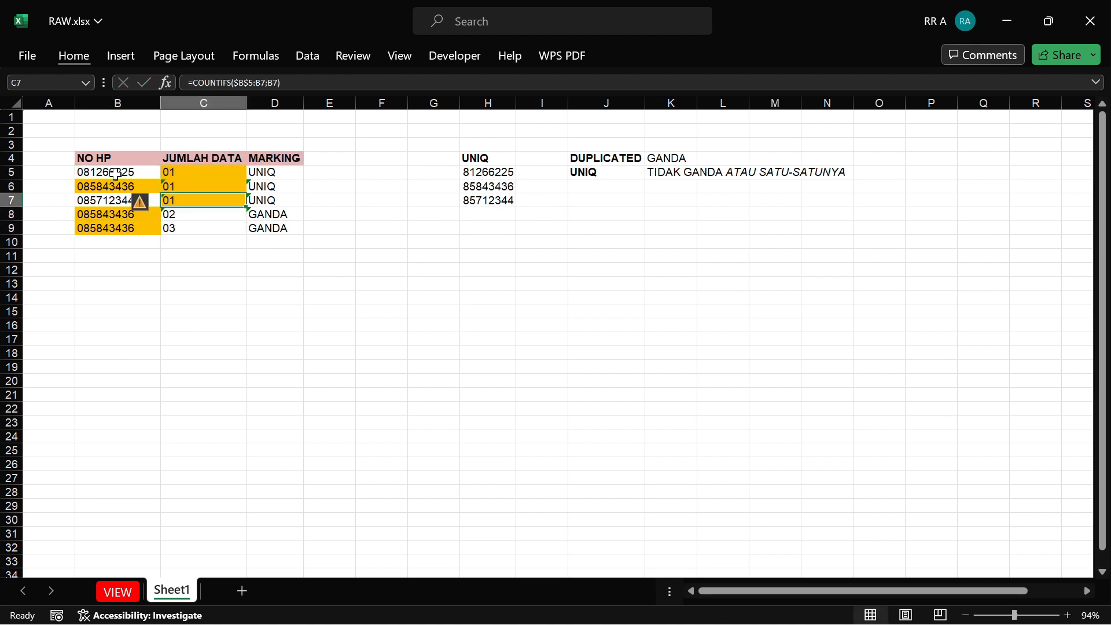
{"action": "key", "text": "ctrl+shift+Down"}
{"action": "key", "text": "Right"}
{"action": "key", "text": "shift+Down"}
{"action": "key", "text": "shift+Down"}
{"action": "key", "text": "shift+Down"}
{"action": "key", "text": "shift+Down"}
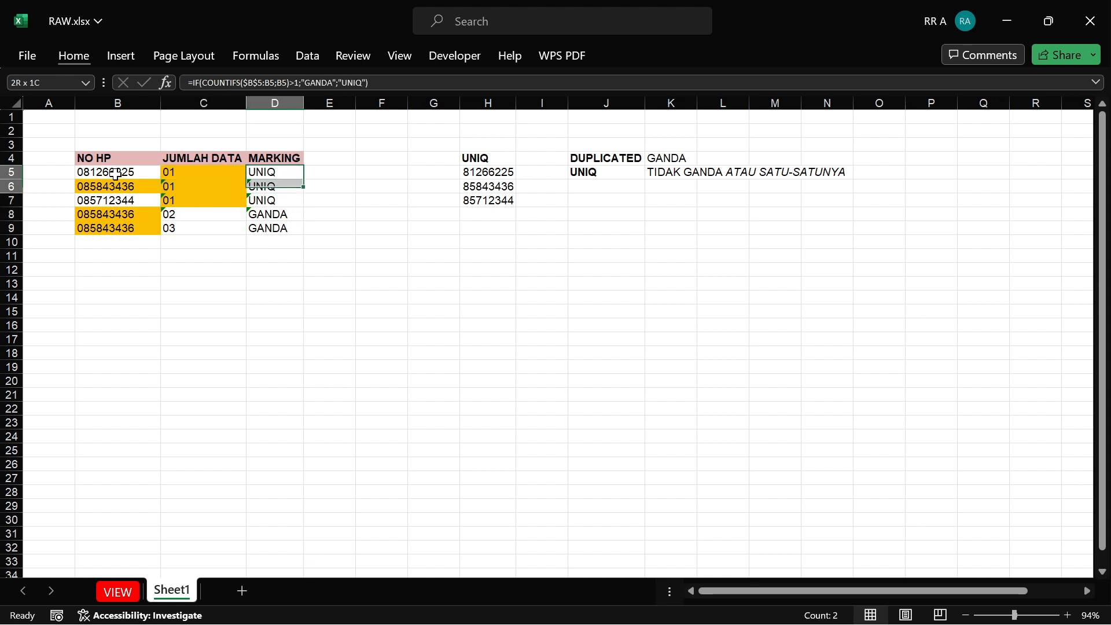
{"action": "key", "text": "alt"}
{"action": "key", "text": "h"}
{"action": "key", "text": "f"}
{"action": "key", "text": "p"}
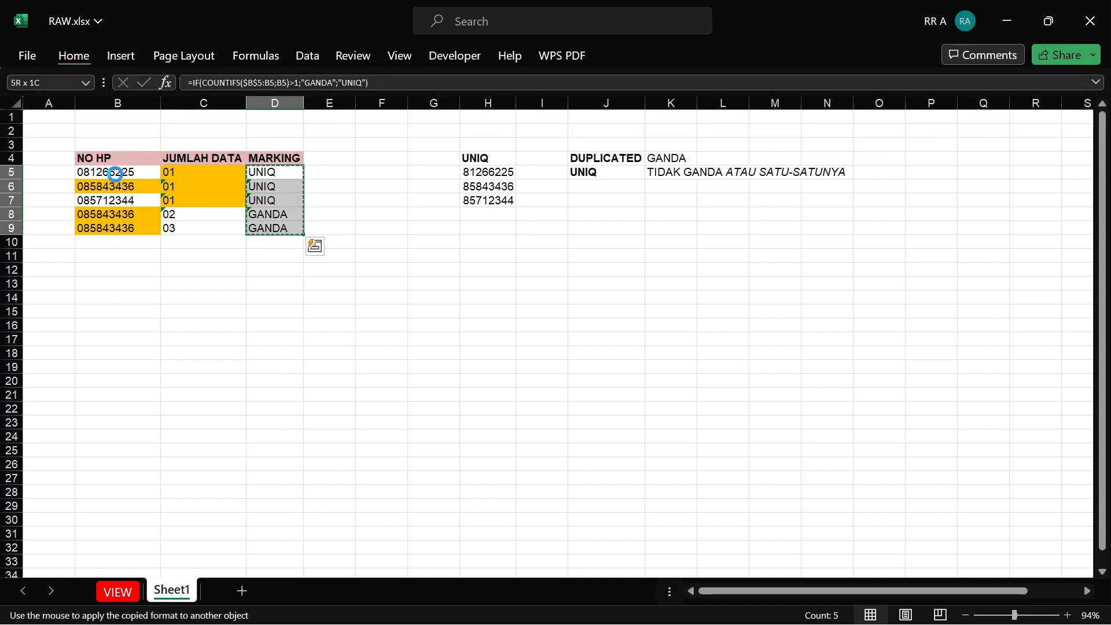
{"action": "key", "text": "shift+Left"}
{"action": "key", "text": "Right"}
{"action": "key", "text": "Left"}
{"action": "key", "text": "Left"}
{"action": "key", "text": "ctrl+shift+Down"}
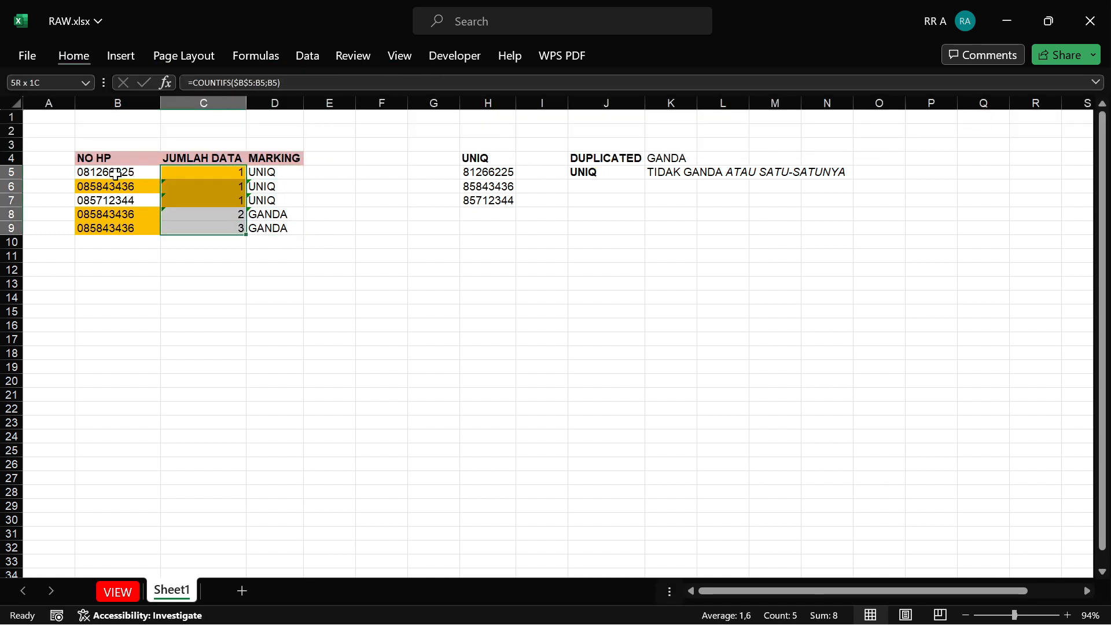
{"action": "key", "text": "alt"}
{"action": "key", "text": "h"}
{"action": "key", "text": "h"}
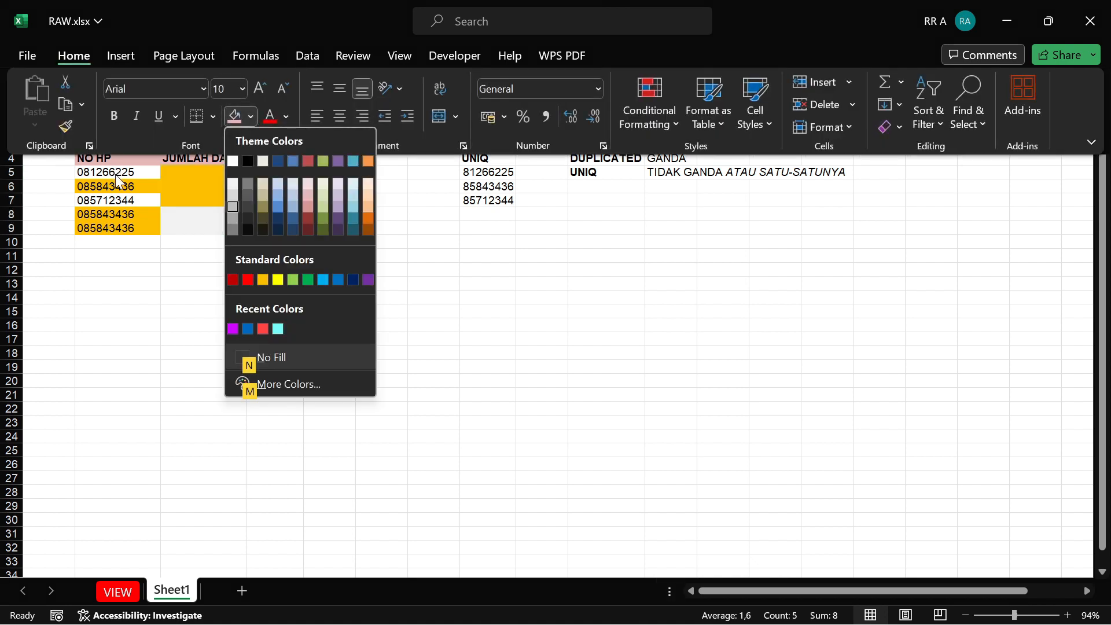
{"action": "key", "text": "Escape"}
{"action": "key", "text": "Escape"}
Step: Compare the JUMLAH DATA counts in C5:C9 with the UNIQ and GANDA labels in the MARKING column
{"action": "key", "text": "Right"}
{"action": "key", "text": "Down"}
{"action": "key", "text": "Left"}
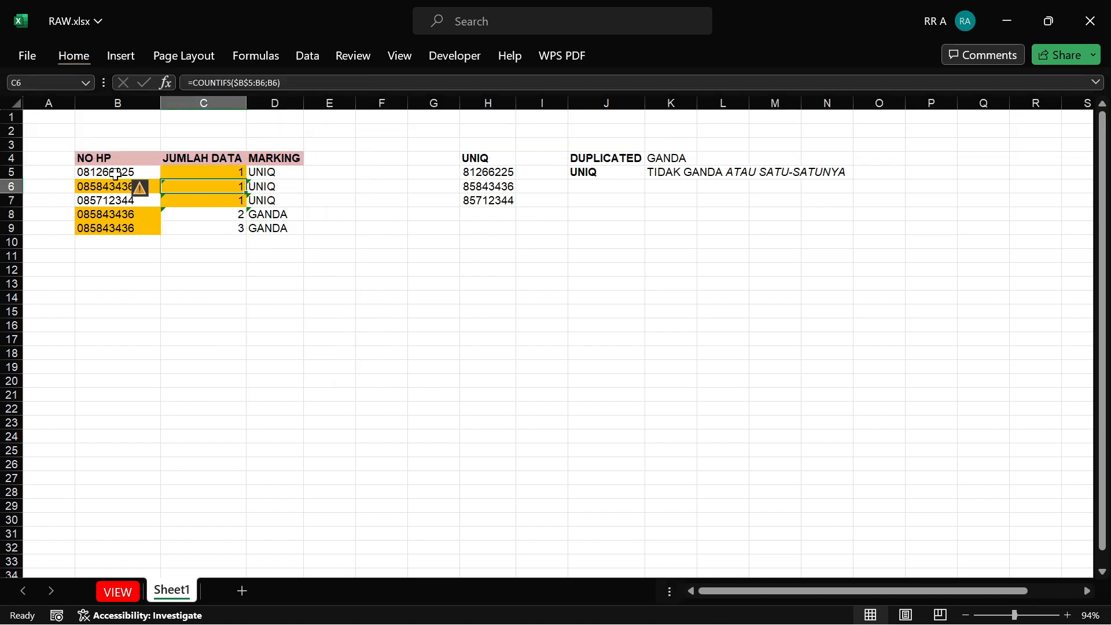
{"action": "key", "text": "Down"}
{"action": "key", "text": "Up"}
{"action": "key", "text": "Up"}
{"action": "key", "text": "Right"}
{"action": "key", "text": "Left"}
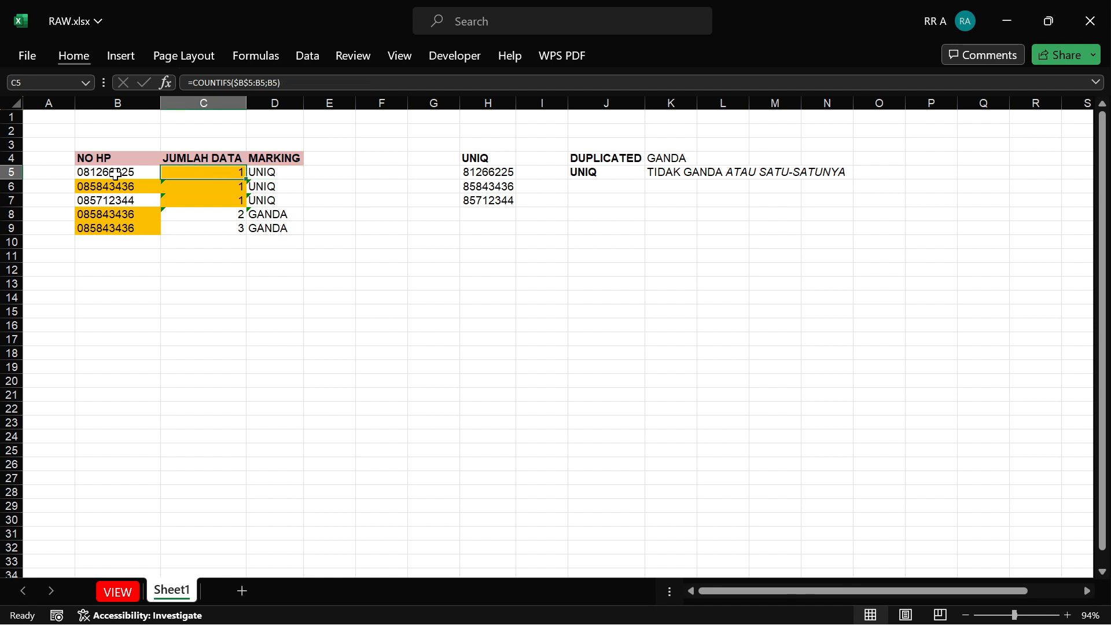
{"action": "key", "text": "shift+Down"}
{"action": "key", "text": "shift+Down"}
{"action": "key", "text": "shift+Down"}
{"action": "key", "text": "shift+Up"}
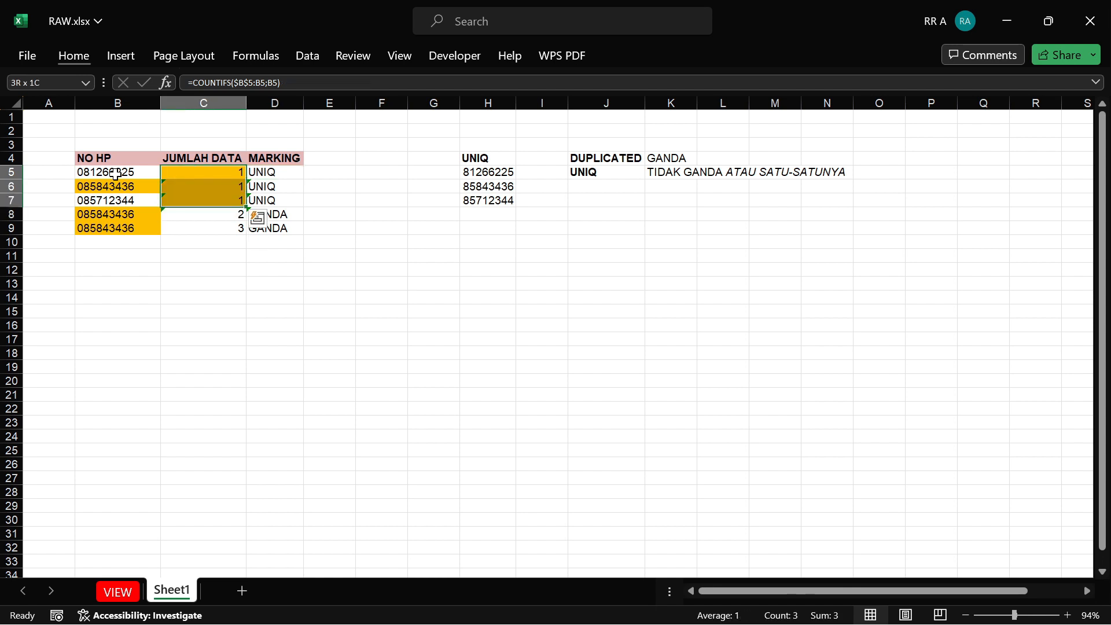
{"action": "key", "text": "Right"}
{"action": "key", "text": "Down"}
{"action": "key", "text": "Down"}
{"action": "key", "text": "Down"}
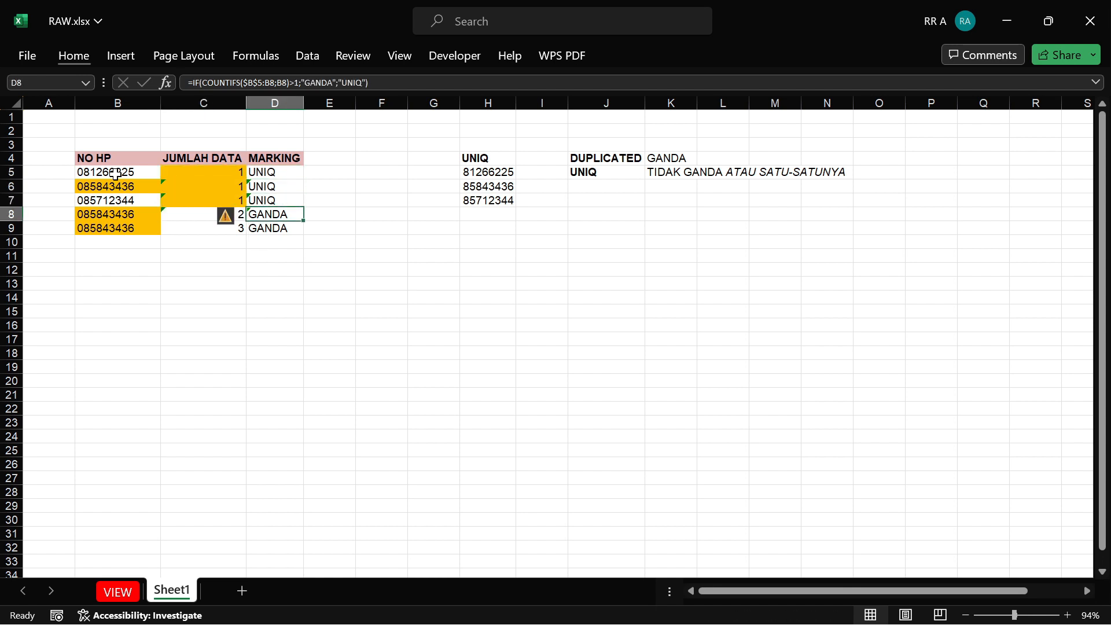
Step: Turn on header filters for the NO HP, JUMLAH DATA and MARKING columns
{"action": "key", "text": "Up"}
{"action": "key", "text": "Up"}
{"action": "key", "text": "Up"}
{"action": "key", "text": "Up"}
{"action": "key", "text": "ctrl+shift+l"}
Step: Filter the MARKING column to show only the GANDA rows
{"action": "key", "text": "alt+Down"}
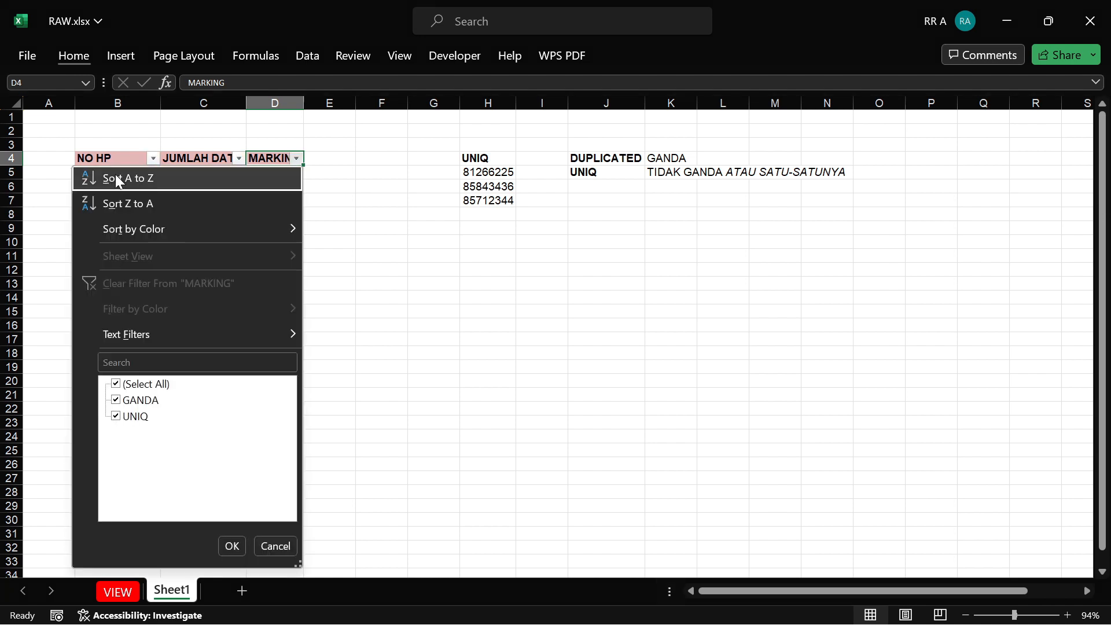
{"action": "key", "text": "Down"}
{"action": "key", "text": "Down"}
{"action": "key", "text": "Down"}
{"action": "key", "text": "Down"}
{"action": "key", "text": "Down"}
{"action": "key", "text": "Down"}
{"action": "key", "text": "Up"}
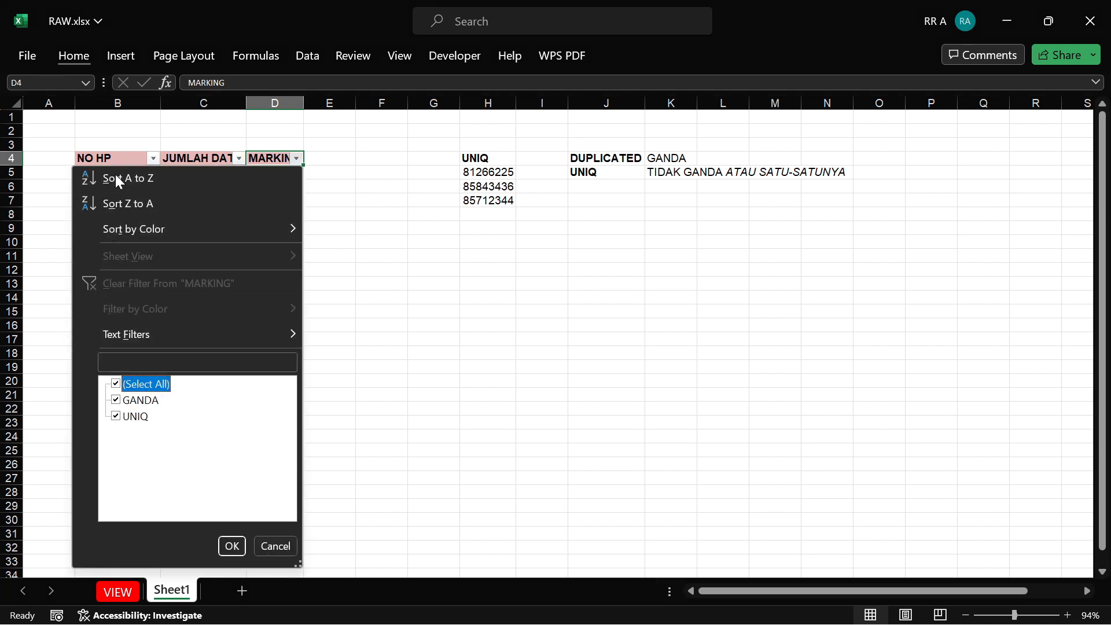
{"action": "key", "text": "space"}
{"action": "key", "text": "Down"}
{"action": "key", "text": "space"}
{"action": "key", "text": "Return"}
Step: Delete the entire worksheet rows 8 and 9 that hold the filtered GANDA records
{"action": "left_click", "coordinate": [116, 174]}
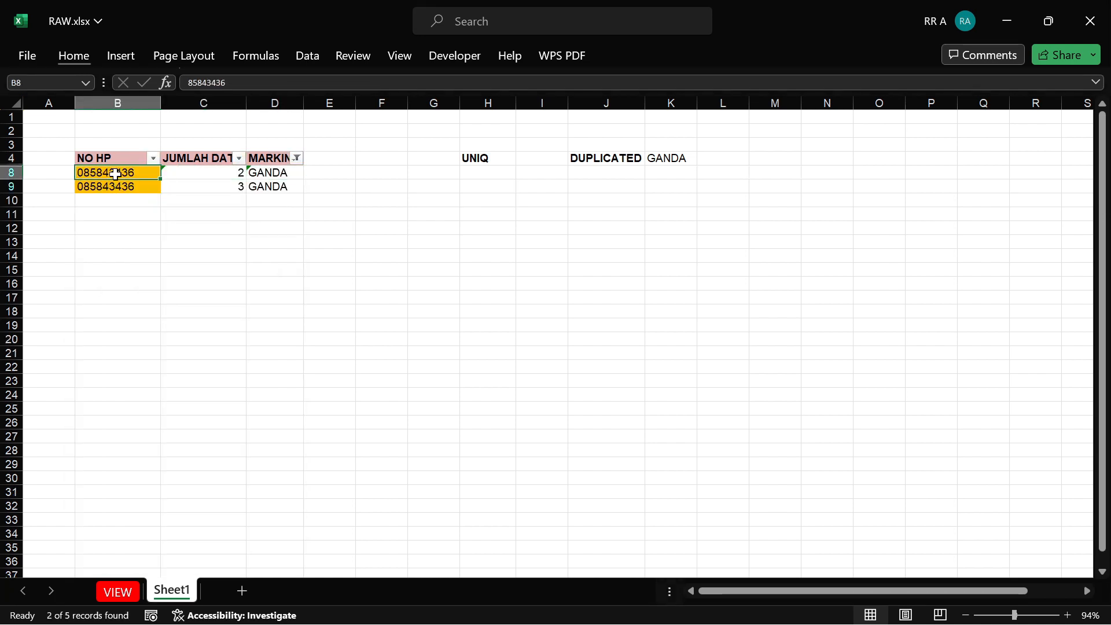
{"action": "key", "text": "ctrl+shift+Right"}
{"action": "key", "text": "ctrl+shift+Down"}
{"action": "key", "text": "shift+space"}
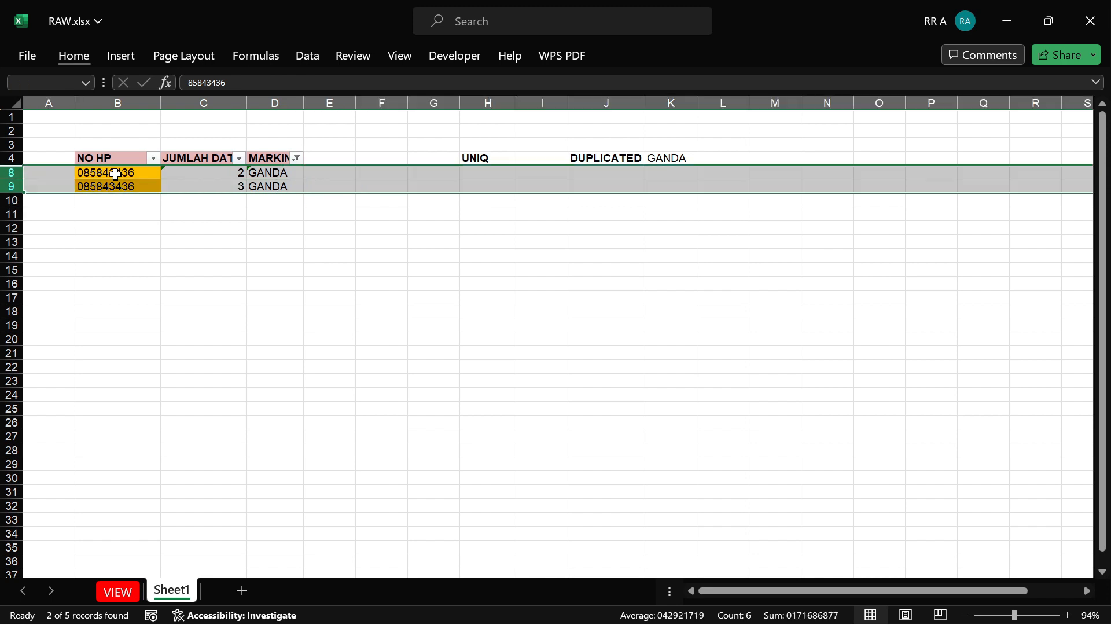
{"action": "right_click", "coordinate": [115, 175]}
{"action": "key", "text": "Down"}
{"action": "key", "text": "Down"}
{"action": "key", "text": "Down"}
{"action": "key", "text": "Down"}
{"action": "key", "text": "Down"}
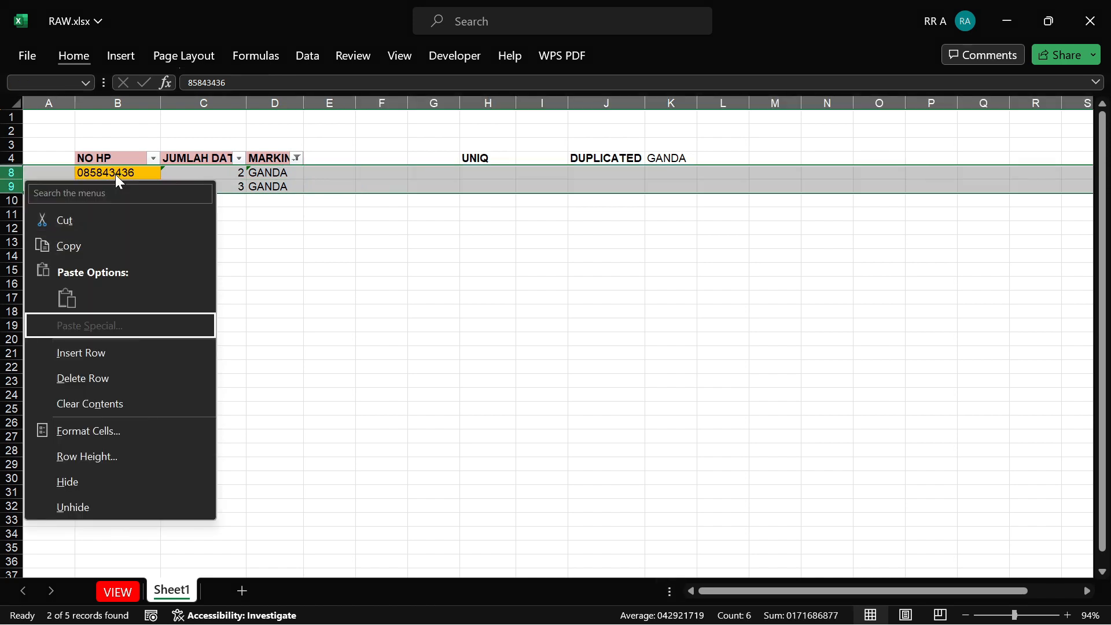
{"action": "key", "text": "Return"}
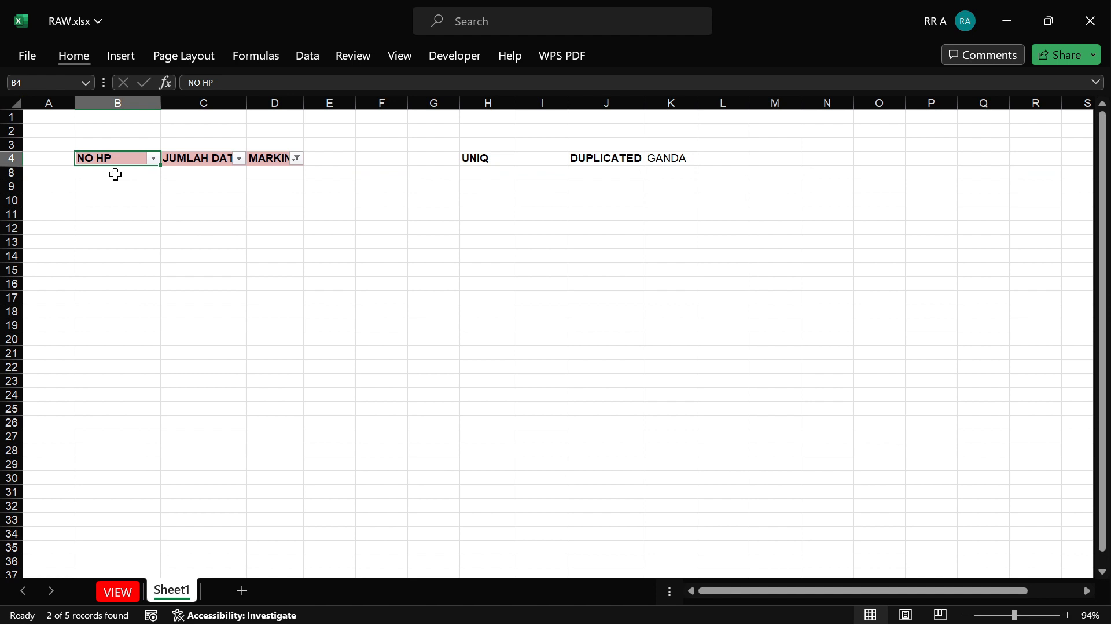
Step: Turn off the header filters and review the remaining records across the NO HP, JUMLAH DATA and MARKING columns
{"action": "key", "text": "ctrl+shift+l"}
{"action": "key", "text": "Right"}
{"action": "key", "text": "Right"}
{"action": "key", "text": "Down"}
{"action": "key", "text": "Down"}
{"action": "key", "text": "Left"}
{"action": "key", "text": "Left"}
{"action": "key", "text": "Up"}
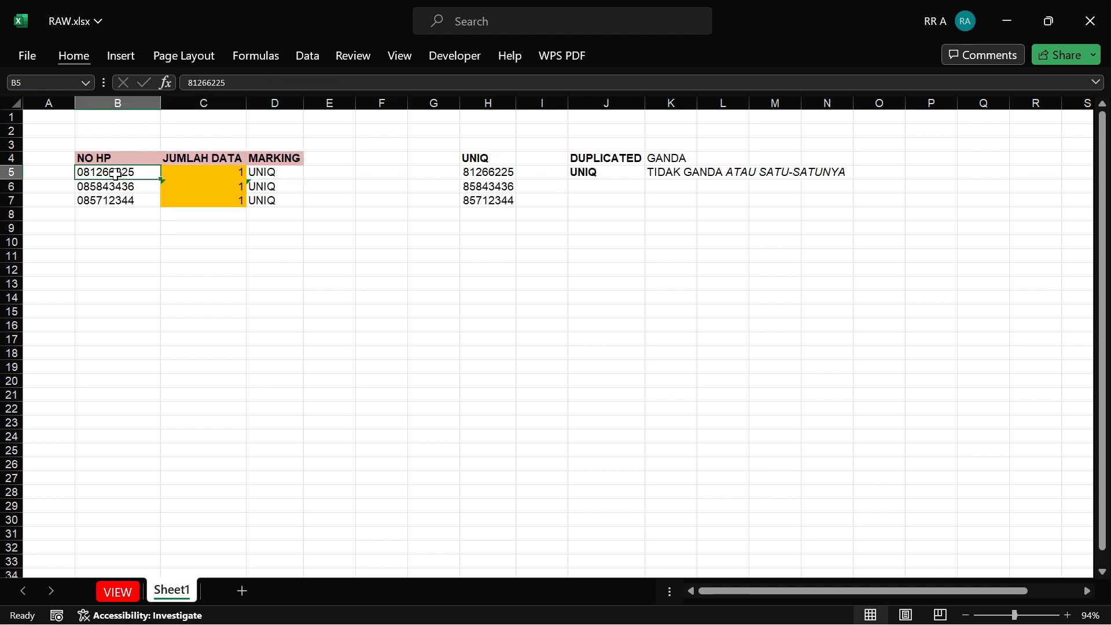
{"action": "key", "text": "Right"}
{"action": "key", "text": "Right"}
{"action": "key", "text": "Down"}
{"action": "key", "text": "Up"}
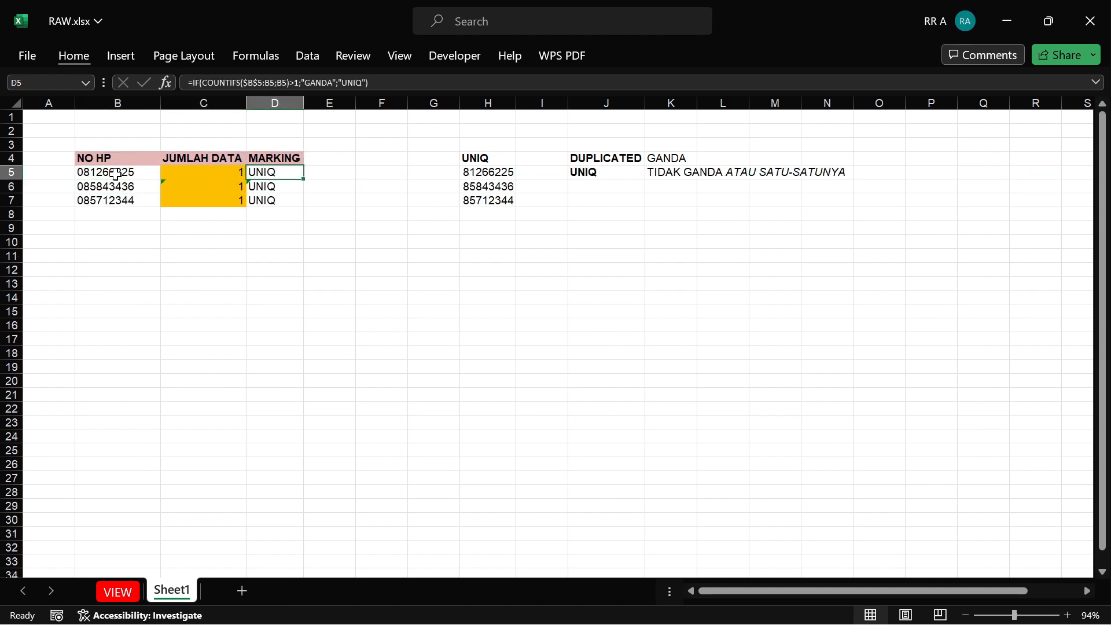